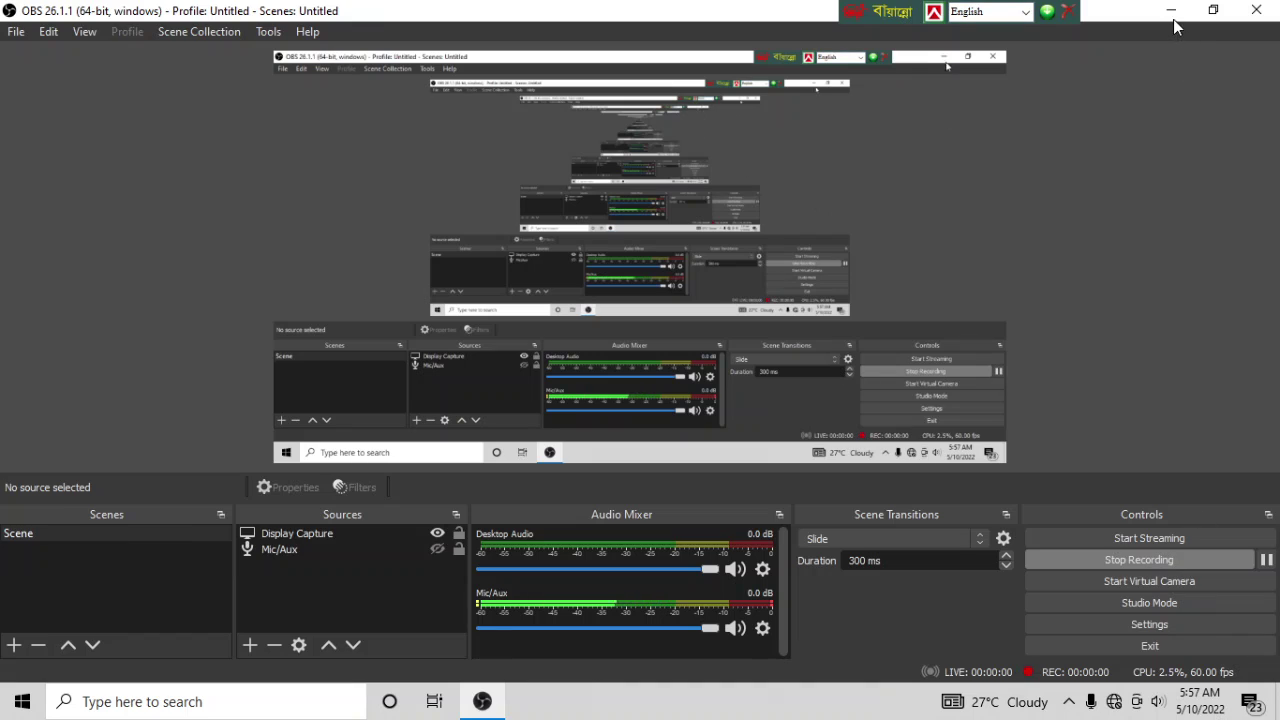
Step: Minimize the recording OBS Studio window so the Windows desktop shows
{"action": "left_click", "coordinate": [1170, 10]}
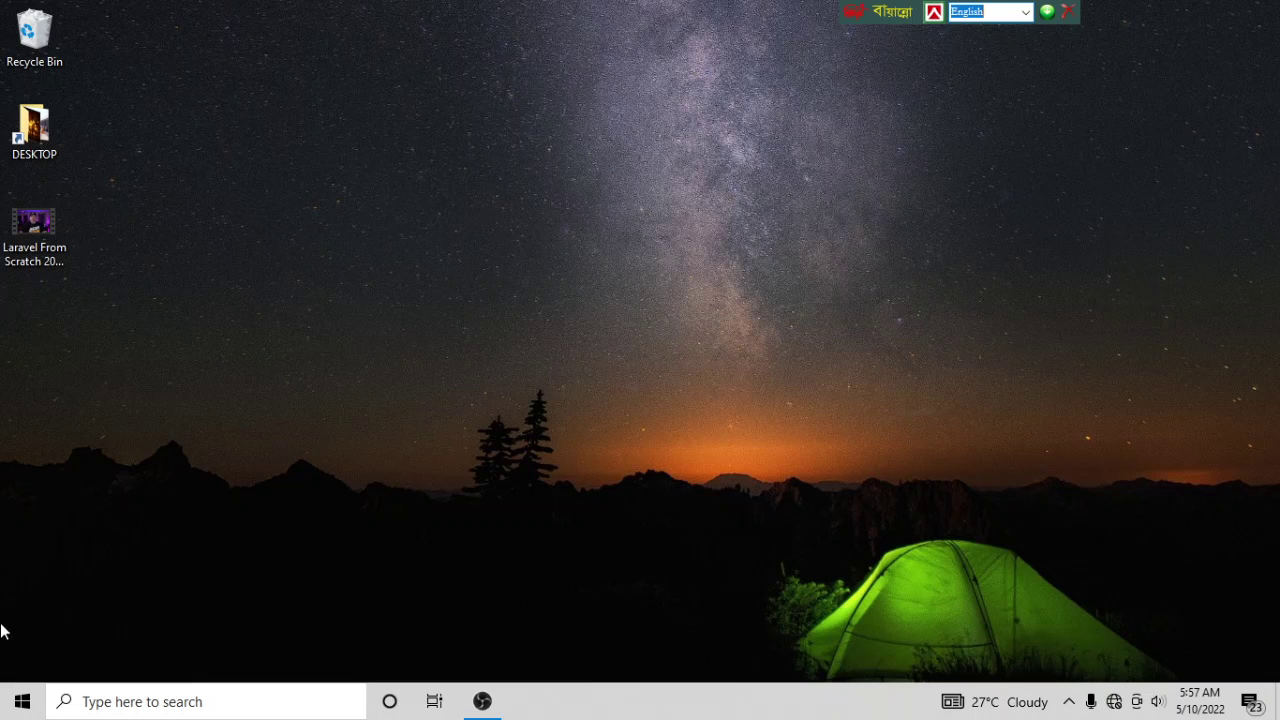
Step: Open the Start menu and scroll down through the installed apps list
{"action": "left_click", "coordinate": [24, 702]}
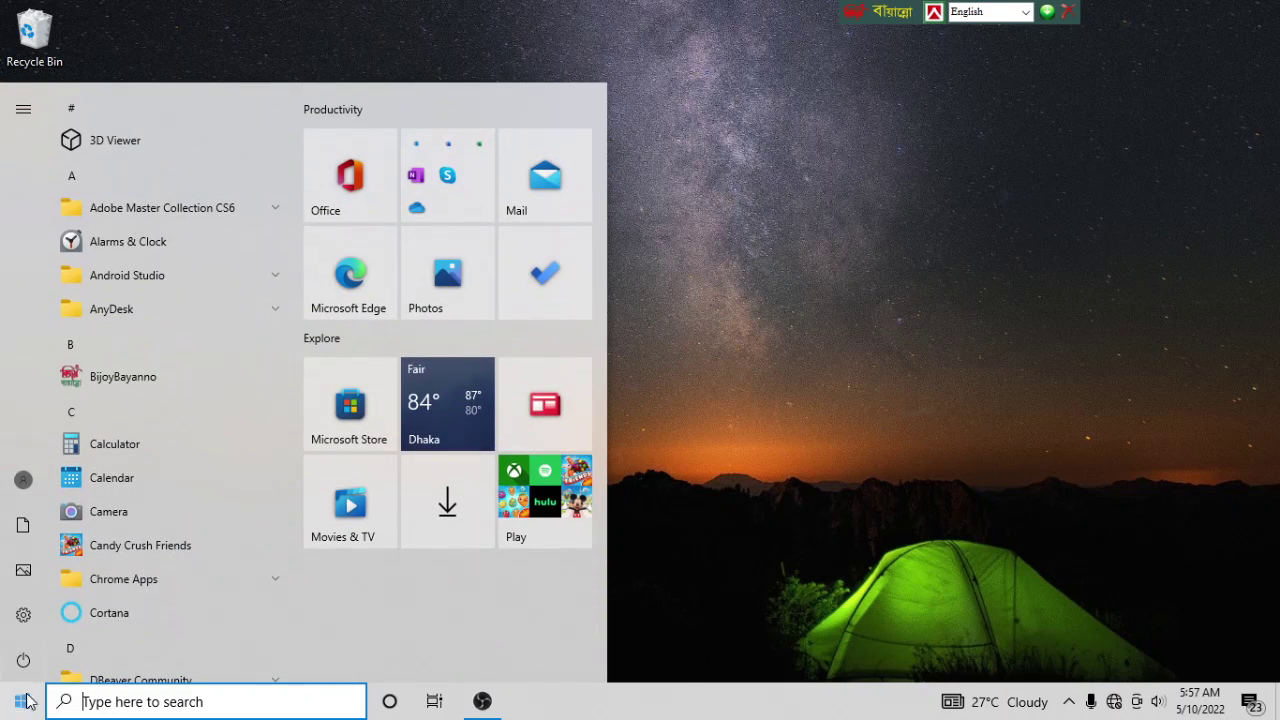
{"action": "scroll", "coordinate": [198, 239], "scroll_direction": "down", "scroll_amount": 2}
{"action": "scroll", "coordinate": [198, 248], "scroll_direction": "down", "scroll_amount": 3}
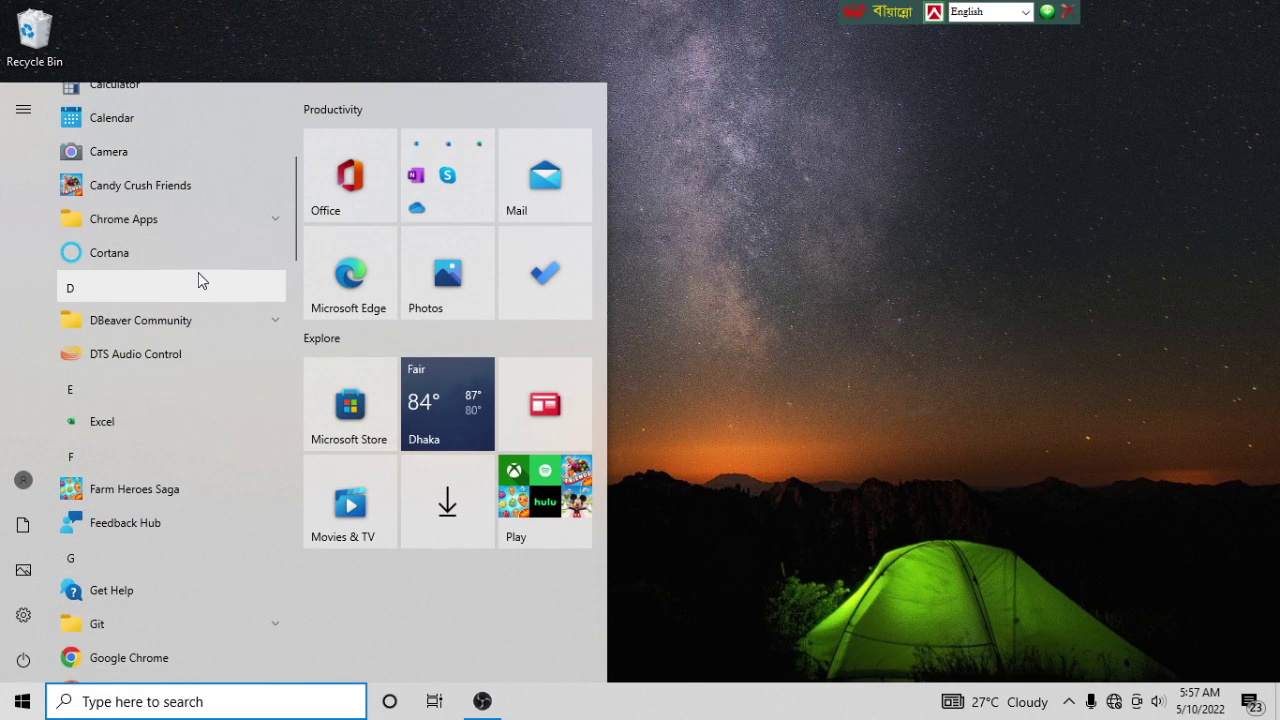
{"action": "scroll", "coordinate": [198, 272], "scroll_direction": "down", "scroll_amount": 1}
{"action": "scroll", "coordinate": [199, 271], "scroll_direction": "down", "scroll_amount": 2}
{"action": "scroll", "coordinate": [199, 270], "scroll_direction": "down", "scroll_amount": 1}
{"action": "scroll", "coordinate": [199, 270], "scroll_direction": "down", "scroll_amount": 2}
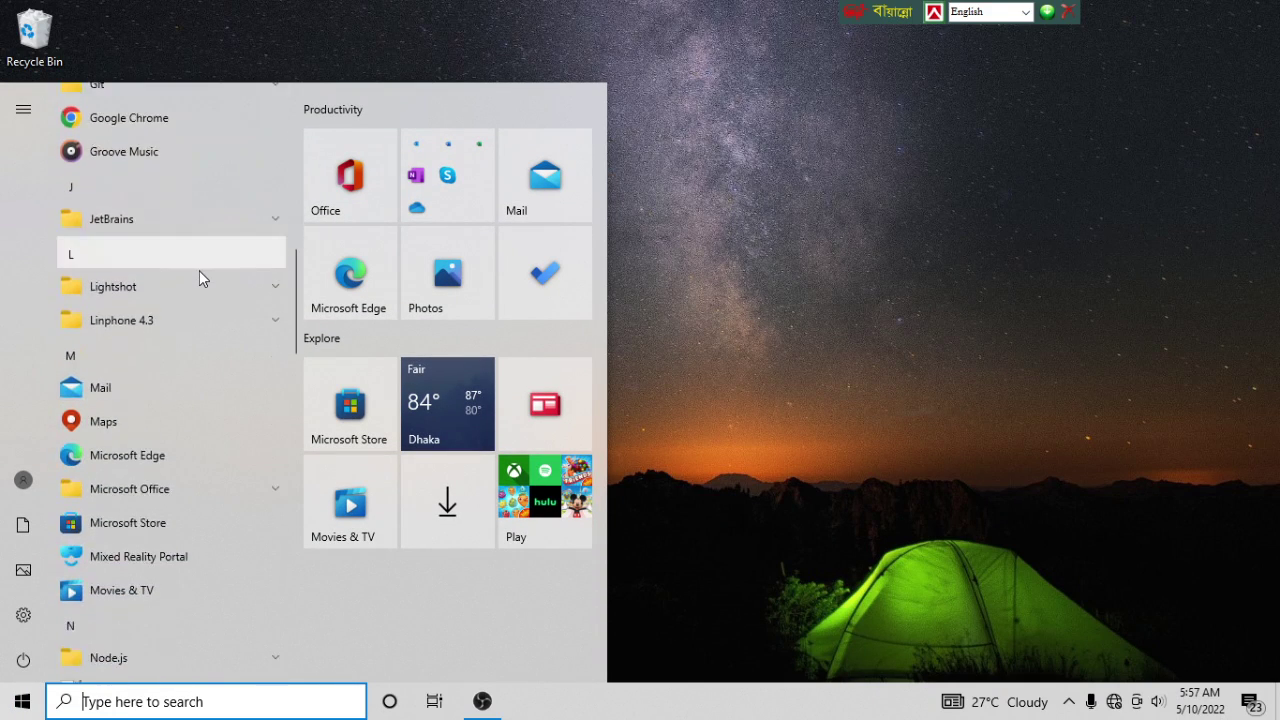
{"action": "scroll", "coordinate": [199, 270], "scroll_direction": "down", "scroll_amount": 2}
Step: Expand the Microsoft Office folder to see its apps, then bring up the Windows search panel
{"action": "left_click", "coordinate": [242, 303]}
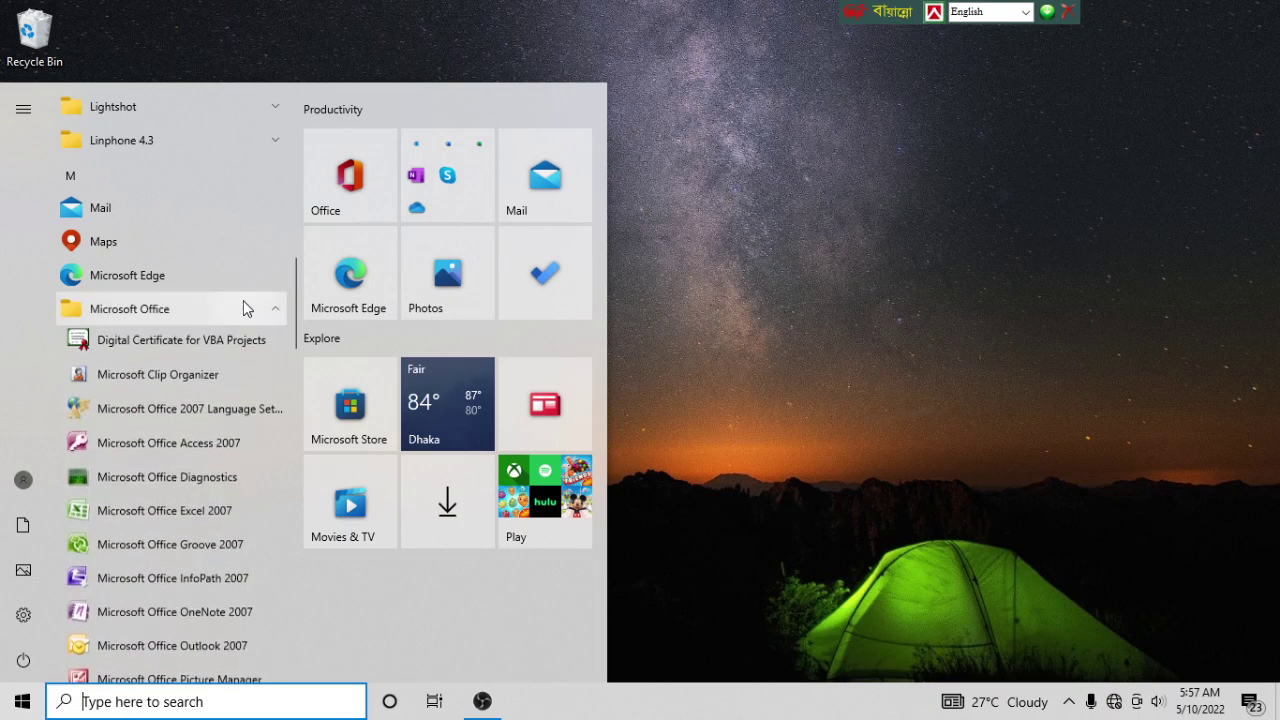
{"action": "scroll", "coordinate": [243, 300], "scroll_direction": "down", "scroll_amount": 2}
{"action": "scroll", "coordinate": [236, 315], "scroll_direction": "down", "scroll_amount": 3}
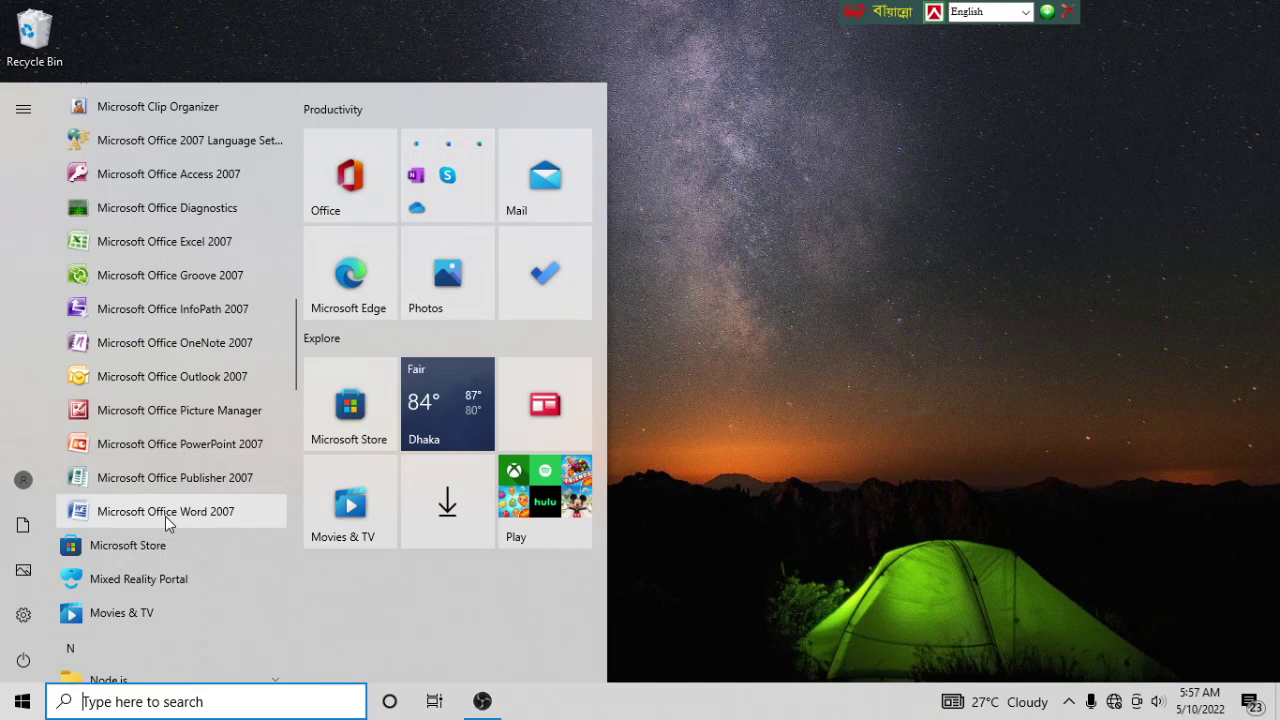
{"action": "left_click", "coordinate": [107, 697]}
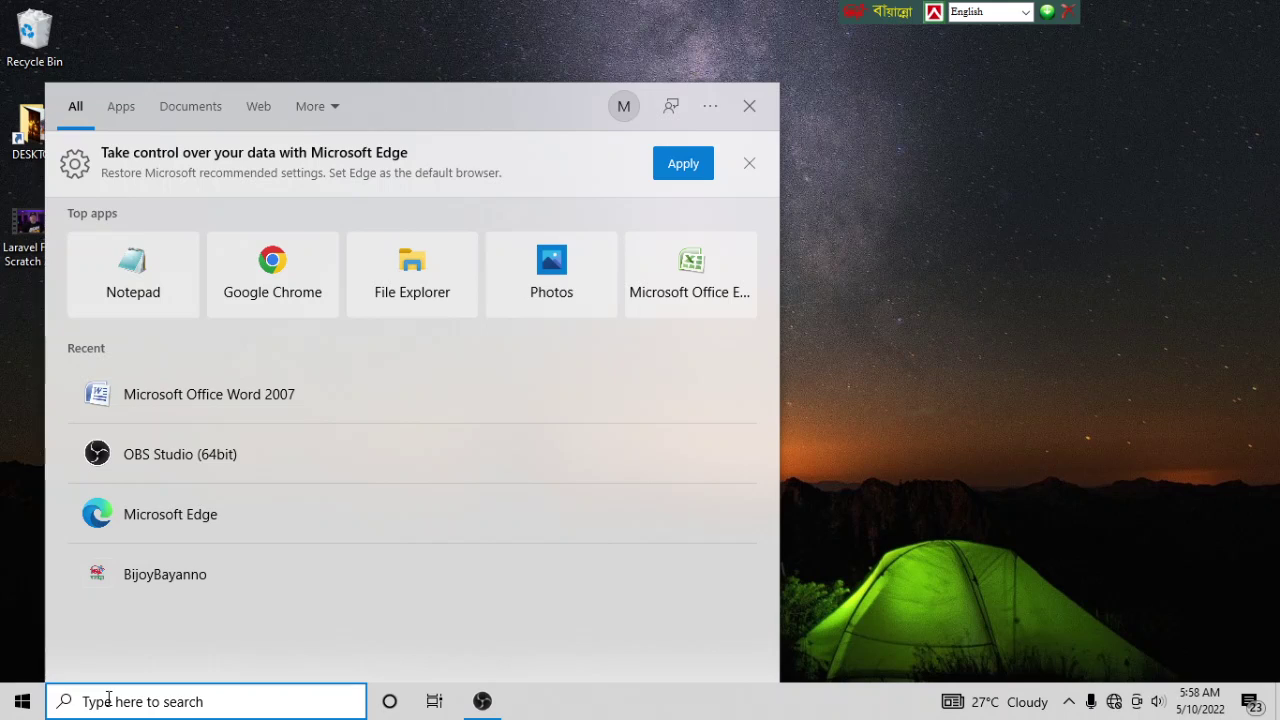
Step: Search Windows for 'mic' and launch Microsoft Office Word 2007 to get a blank Document1
{"action": "type", "text": "micro"}
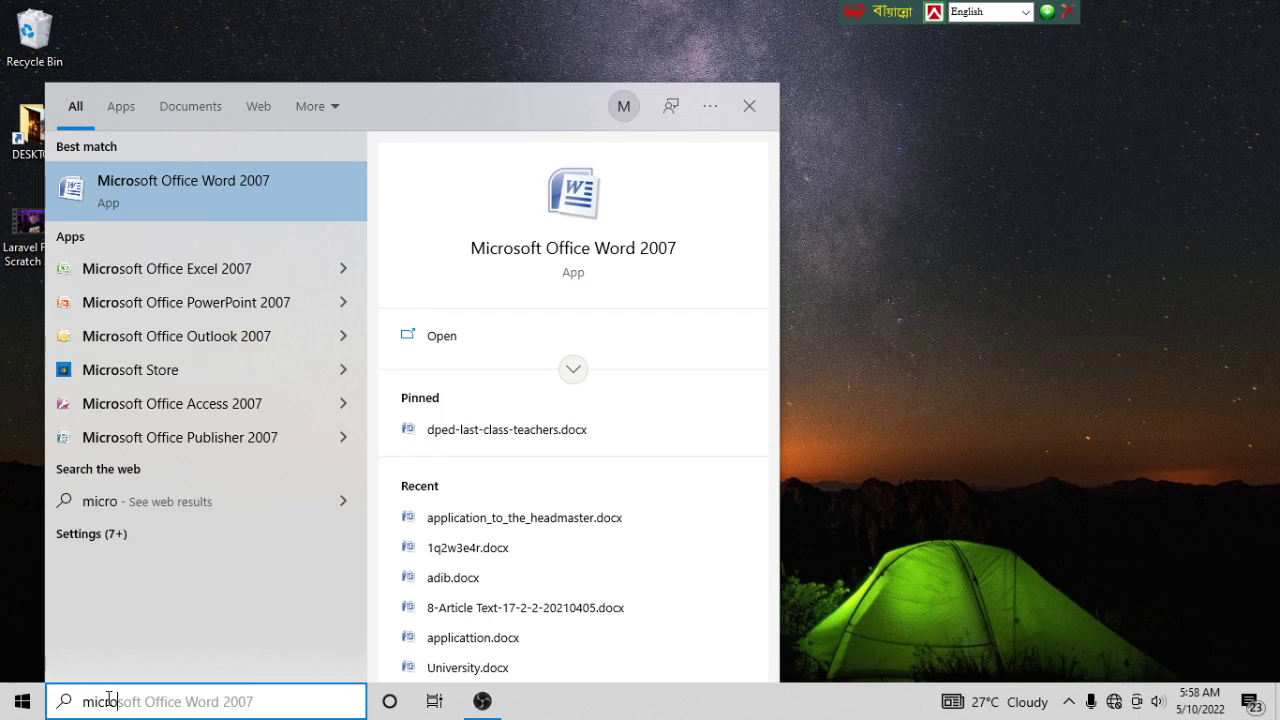
{"action": "type", "text": "soft word"}
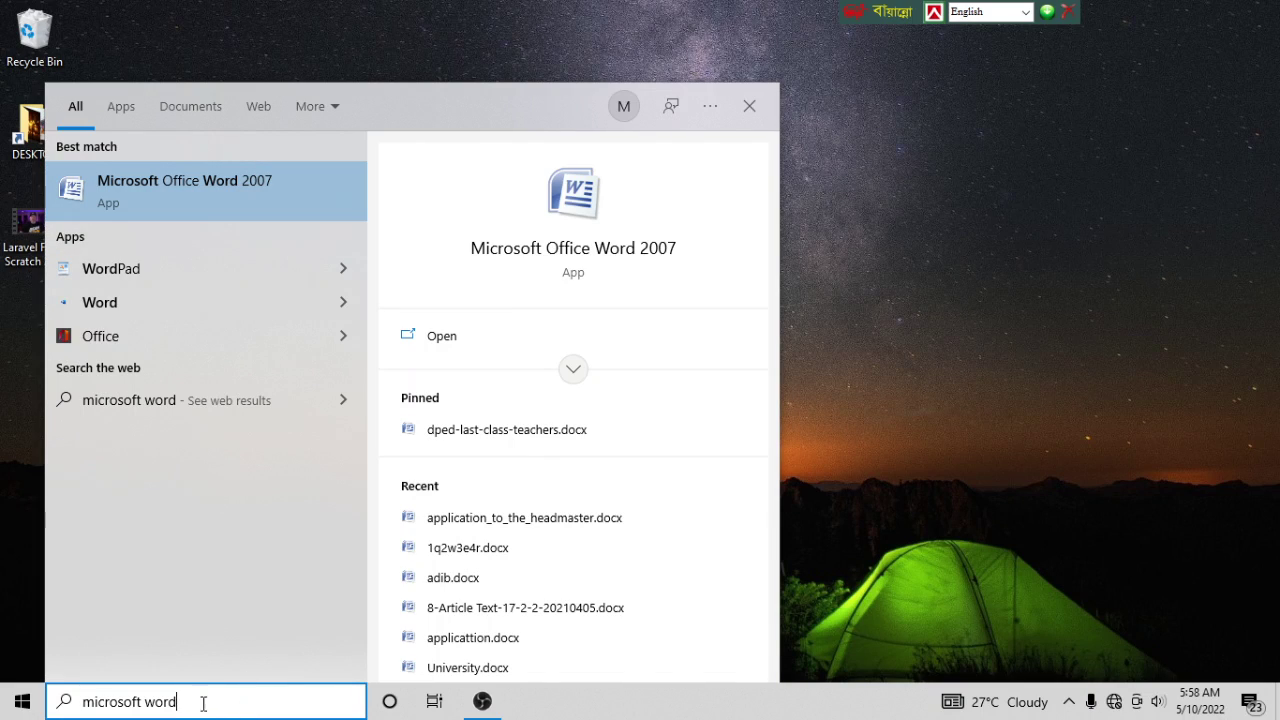
{"action": "left_click_drag", "start_coordinate": [203, 704], "coordinate": [84, 704]}
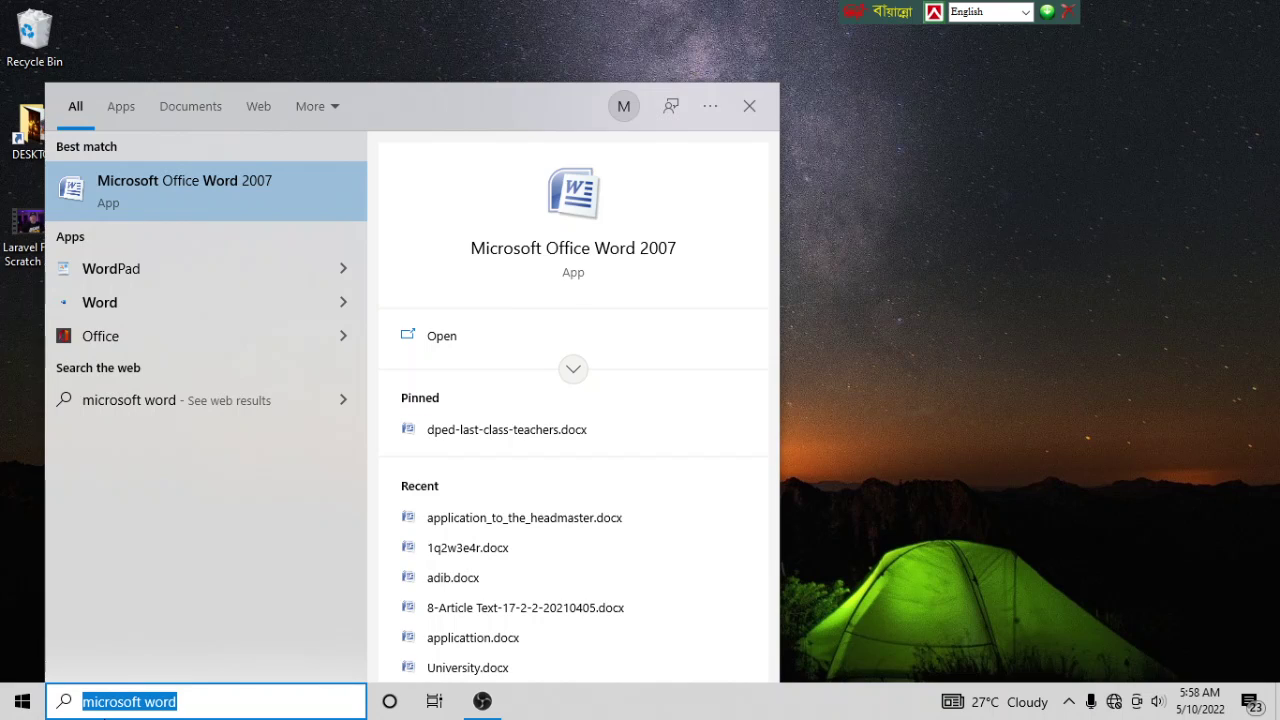
{"action": "type", "text": "paint"}
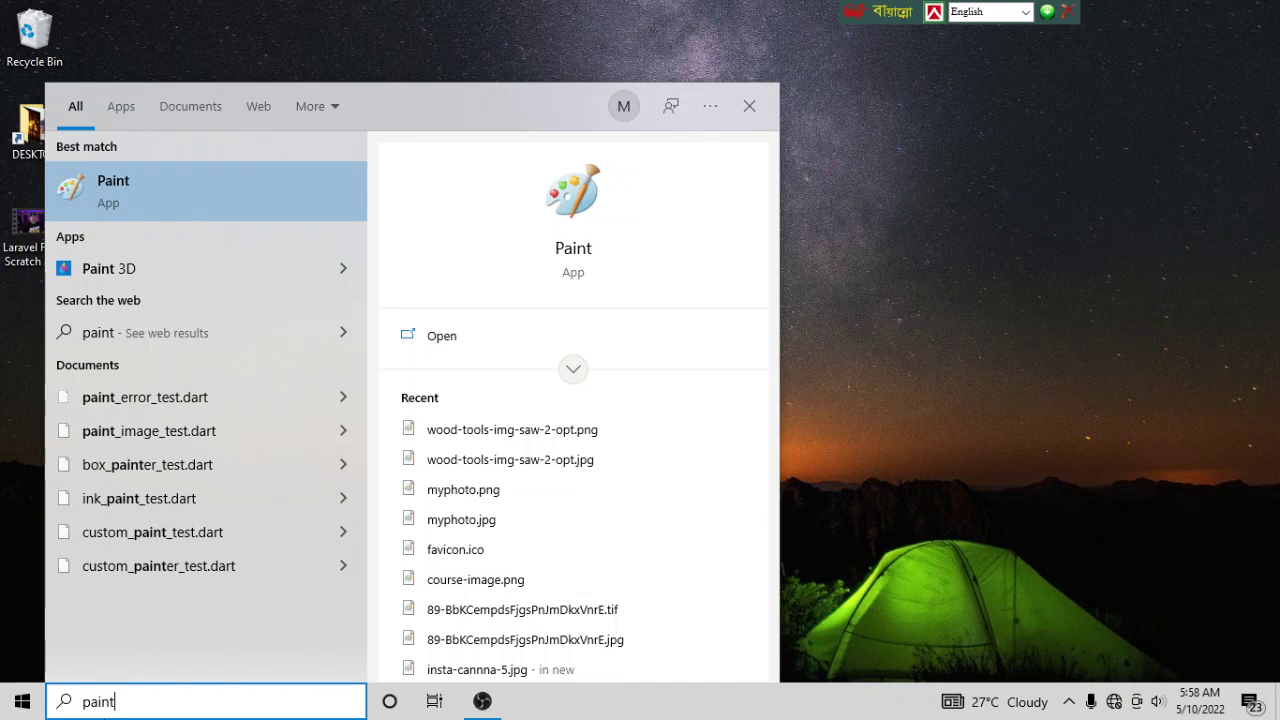
{"action": "key", "text": "BackSpace"}
{"action": "key", "text": "BackSpace"}
{"action": "key", "text": "BackSpace"}
{"action": "key", "text": "BackSpace"}
{"action": "key", "text": "BackSpace"}
{"action": "type", "text": "pow"}
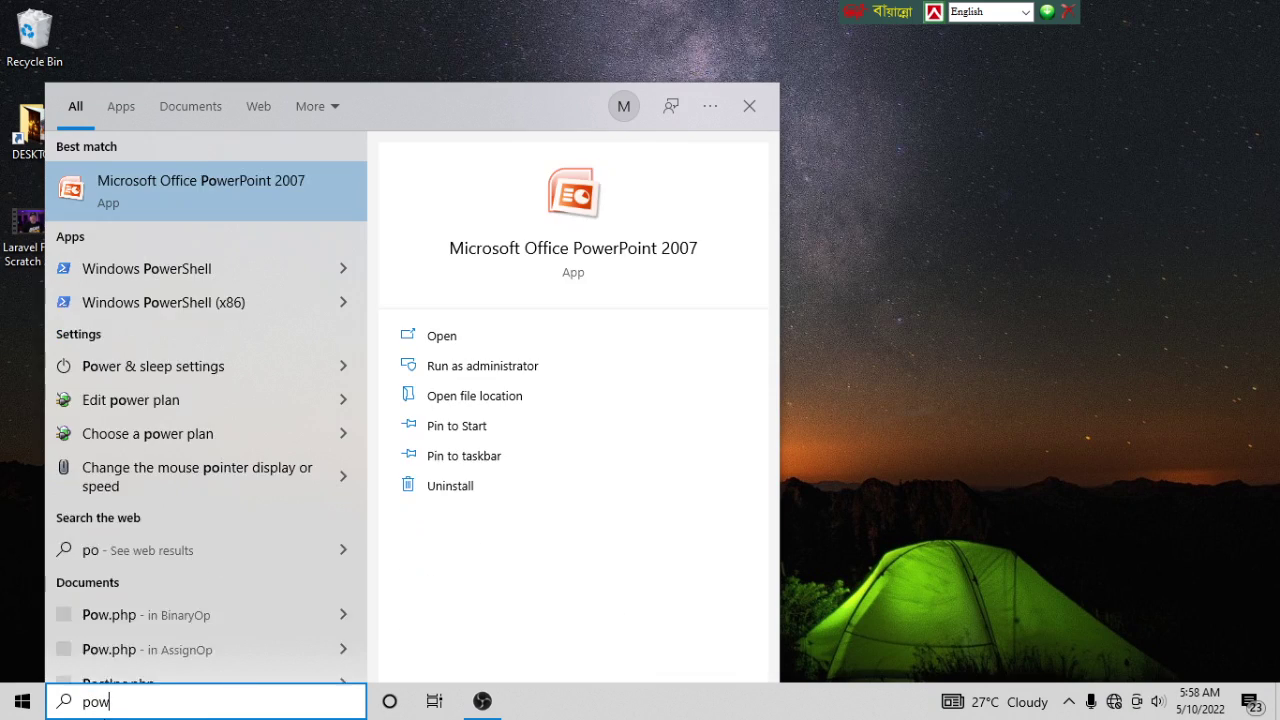
{"action": "type", "text": "rp"}
{"action": "key", "text": "BackSpace"}
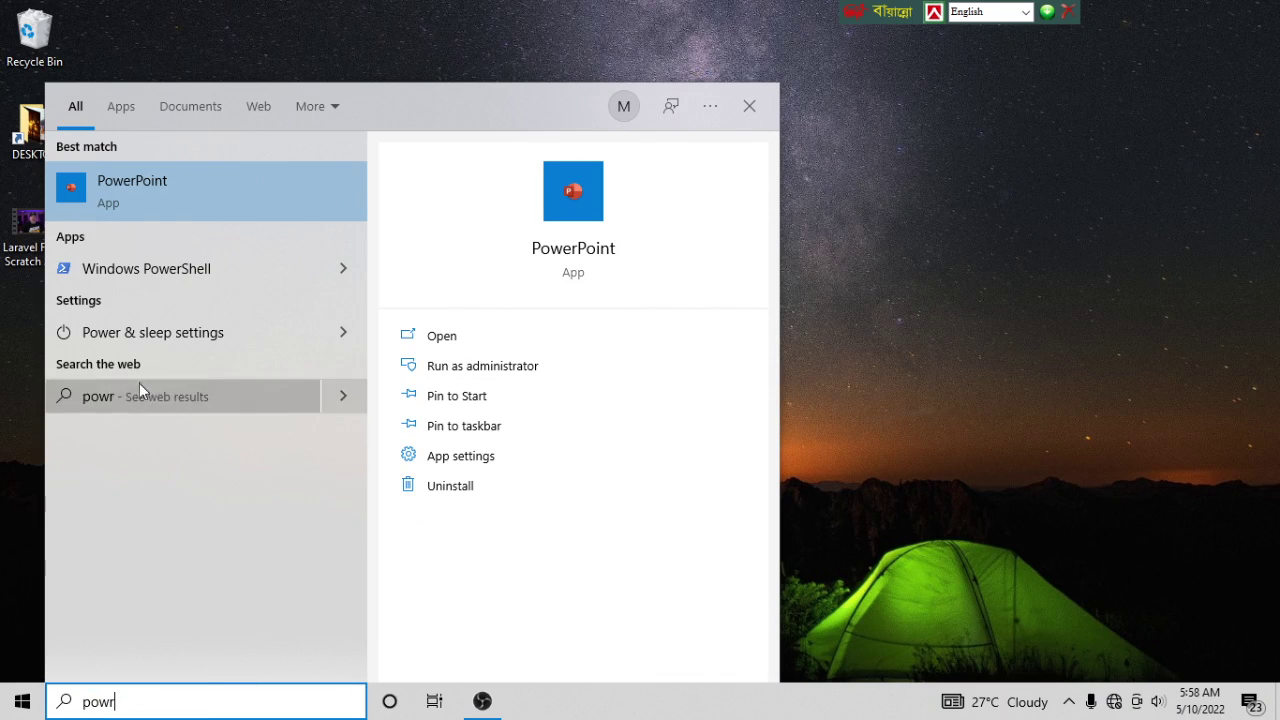
{"action": "left_click", "coordinate": [147, 712]}
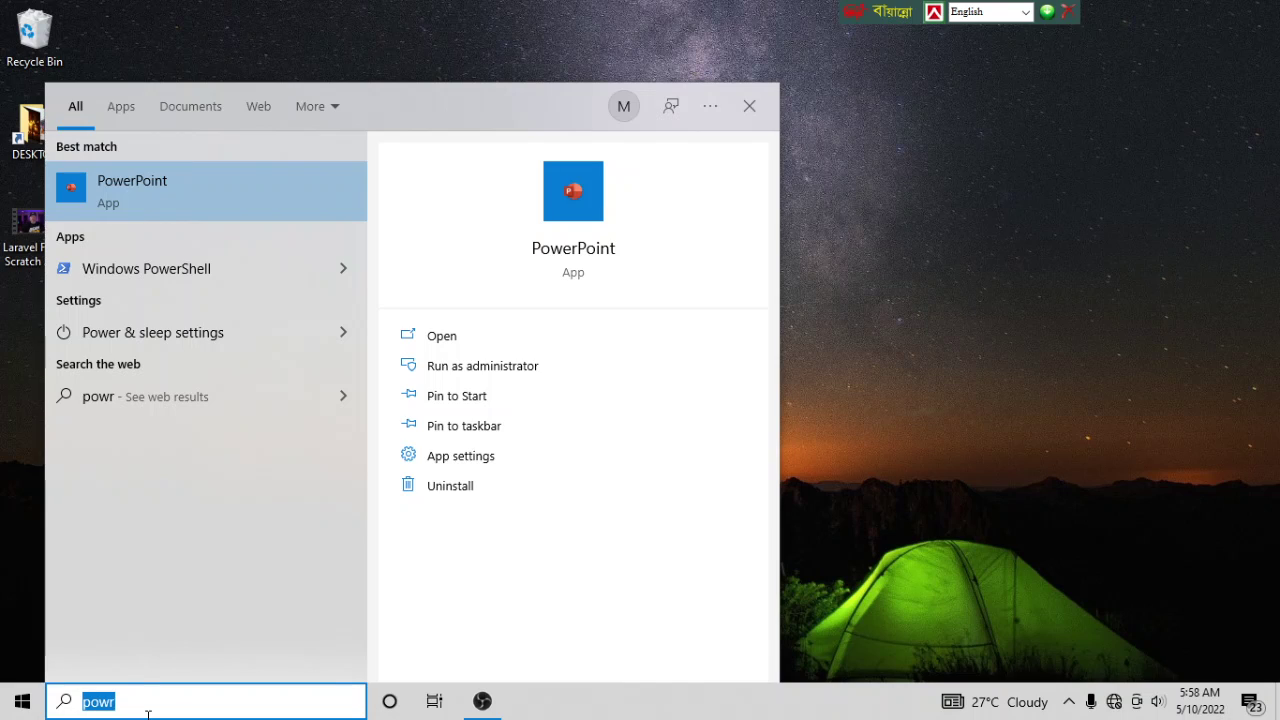
{"action": "type", "text": "mic"}
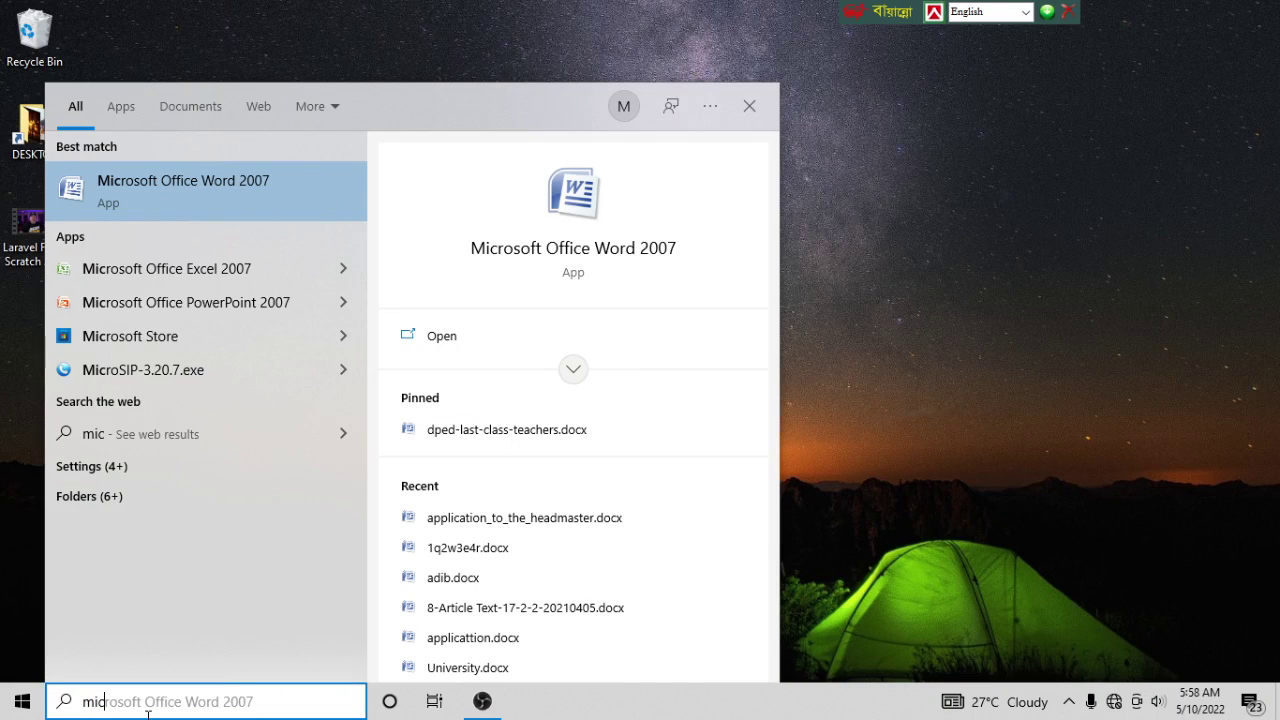
{"action": "left_click", "coordinate": [190, 187]}
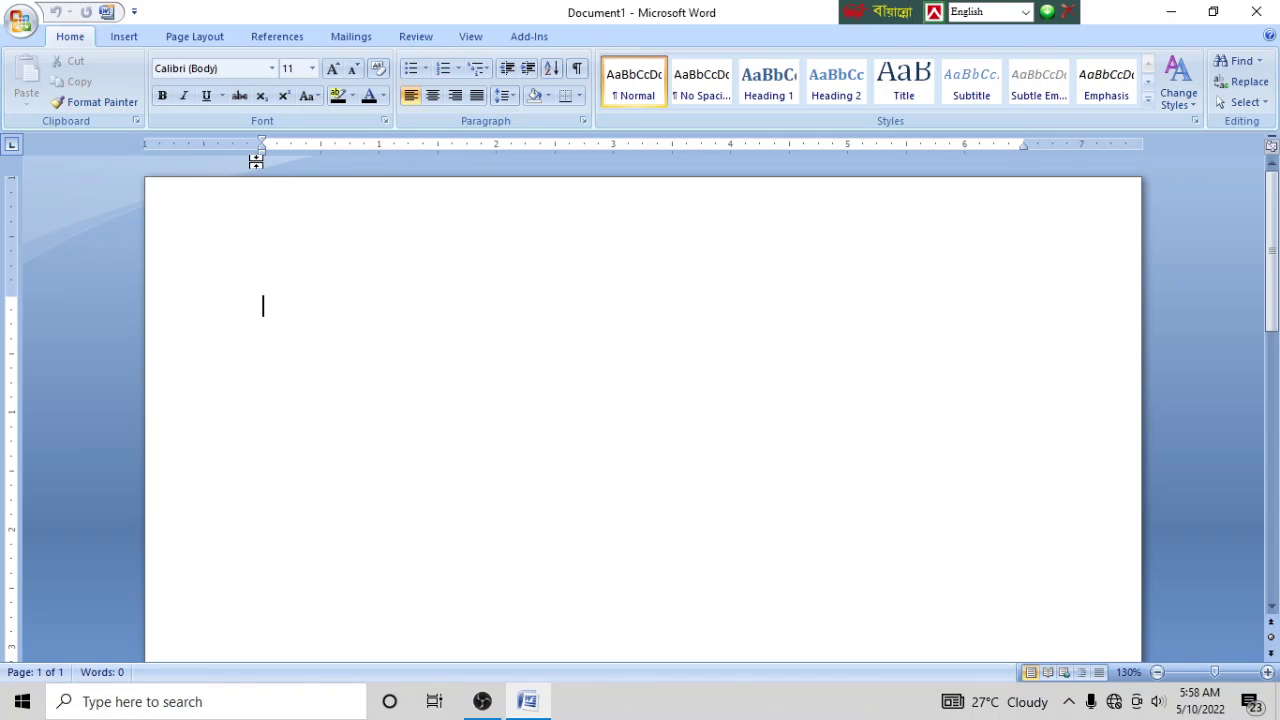
Step: Change Document1's paper size to A4 (8.27" x 11.69") from Page Layout
{"action": "left_click", "coordinate": [201, 36]}
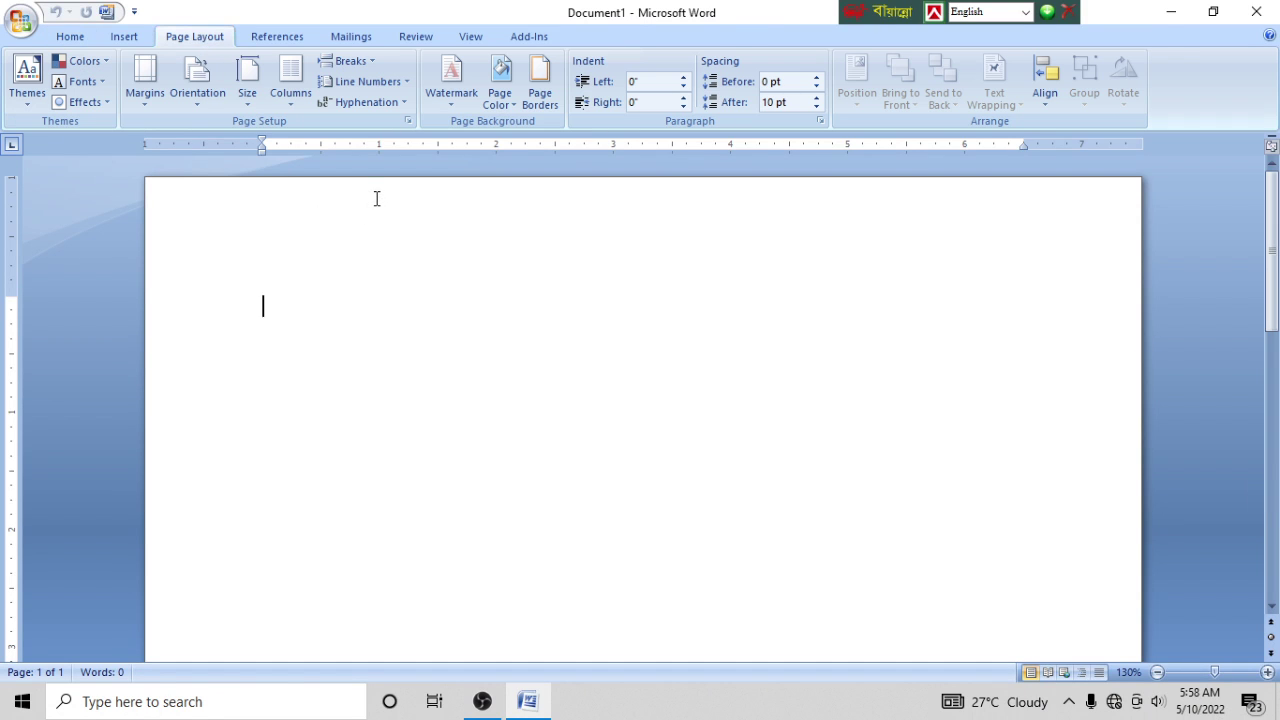
{"action": "left_click", "coordinate": [248, 103]}
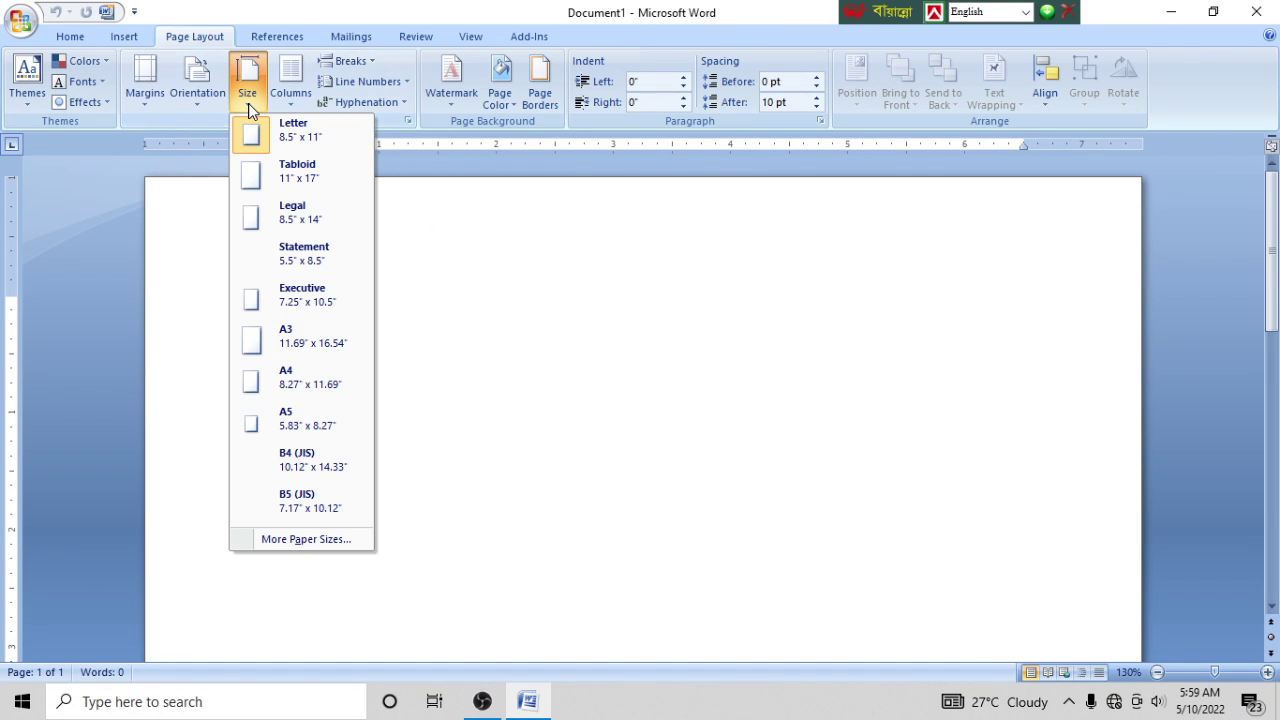
{"action": "left_click", "coordinate": [297, 382]}
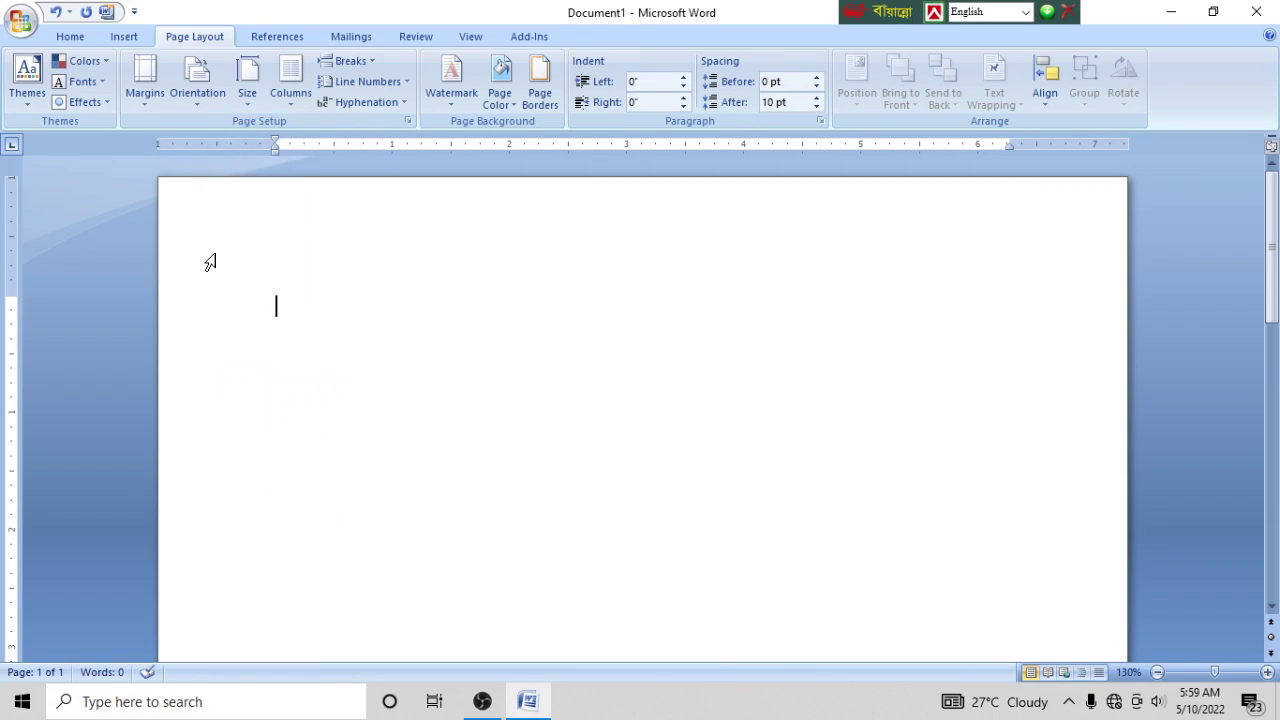
{"action": "left_click", "coordinate": [146, 103]}
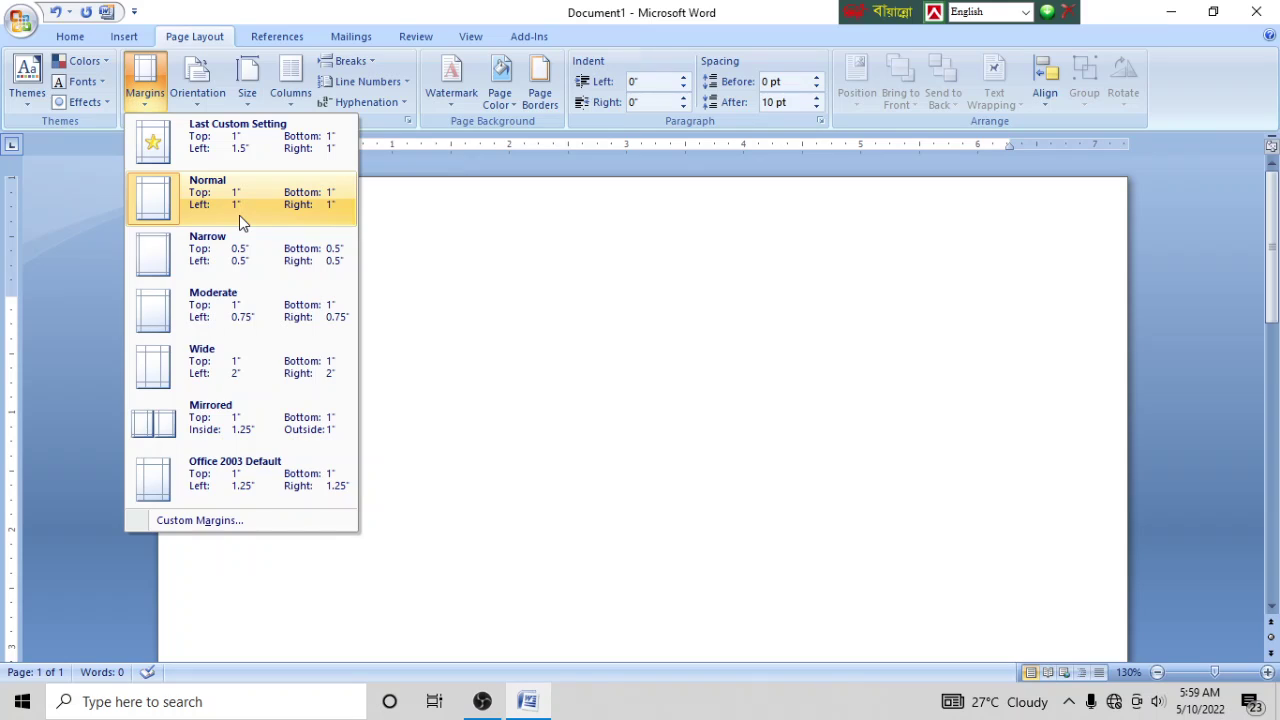
Step: Apply custom margins of top 1.25" and left 1.5", leaving bottom and right at 1"
{"action": "left_click", "coordinate": [197, 520]}
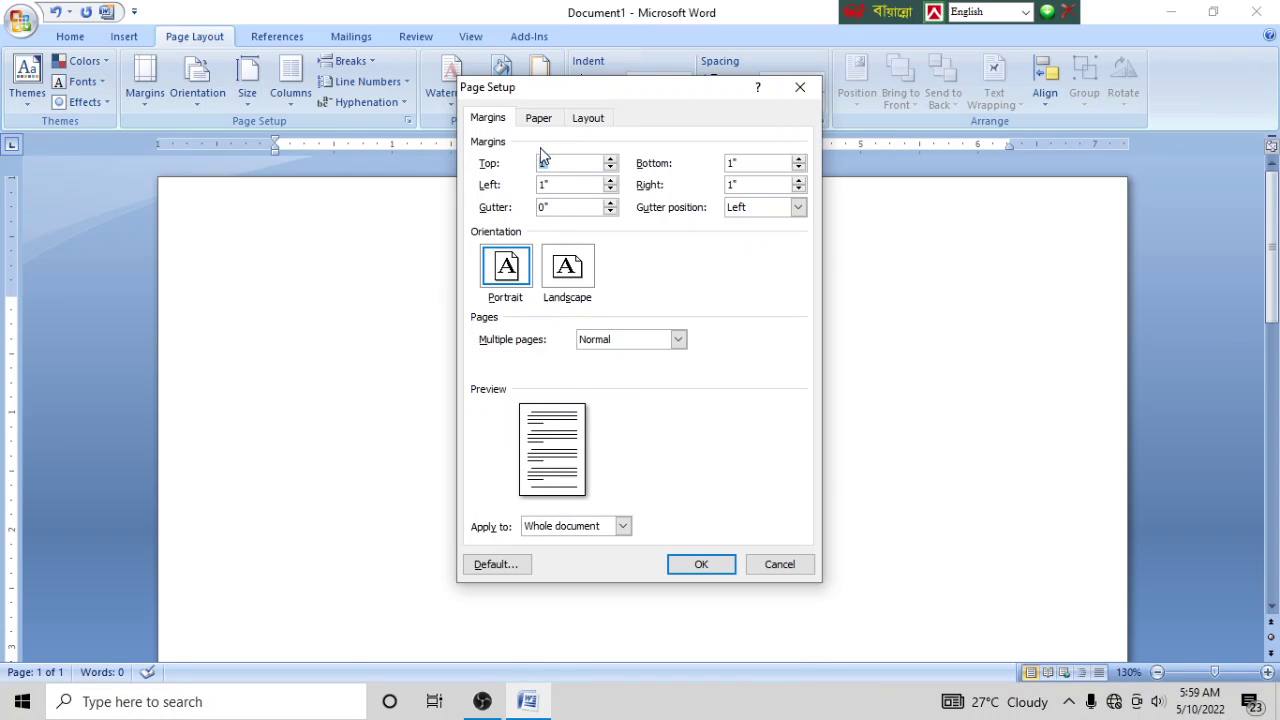
{"action": "left_click", "coordinate": [611, 159]}
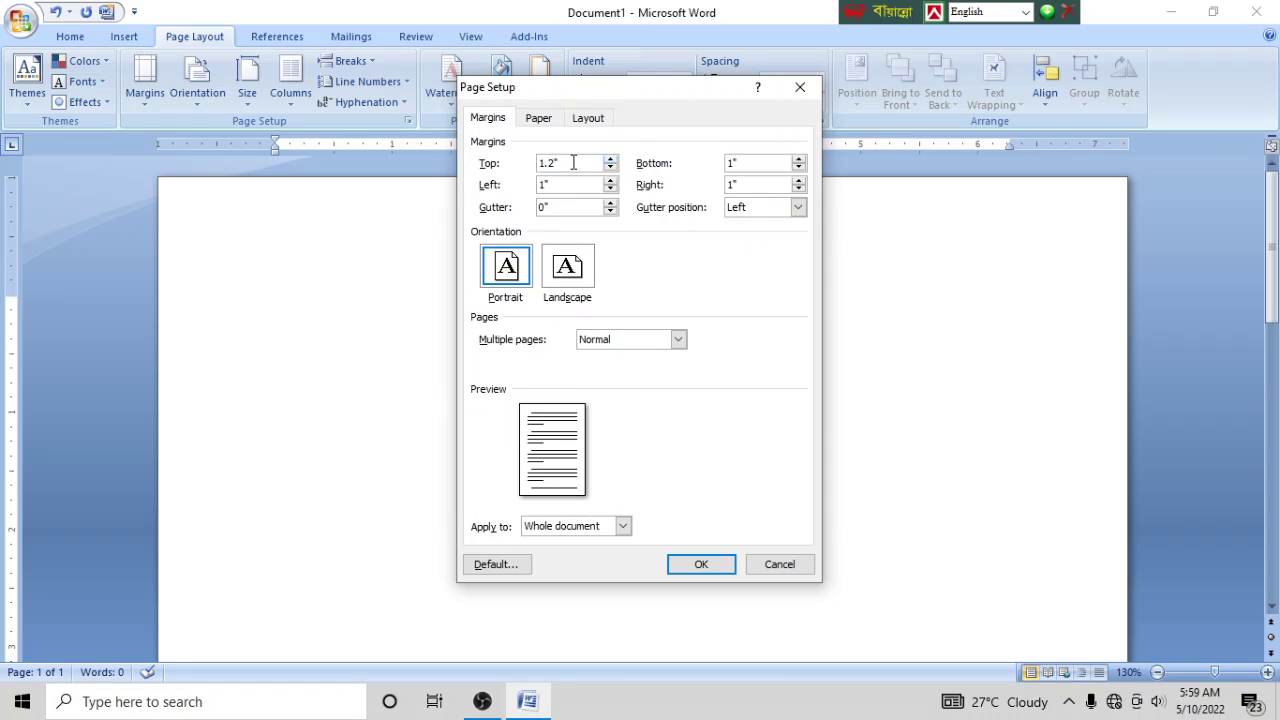
{"action": "left_click", "coordinate": [572, 163]}
{"action": "left_click_drag", "start_coordinate": [574, 163], "coordinate": [500, 170]}
{"action": "type", "text": "1."}
{"action": "double_click", "coordinate": [609, 182]}
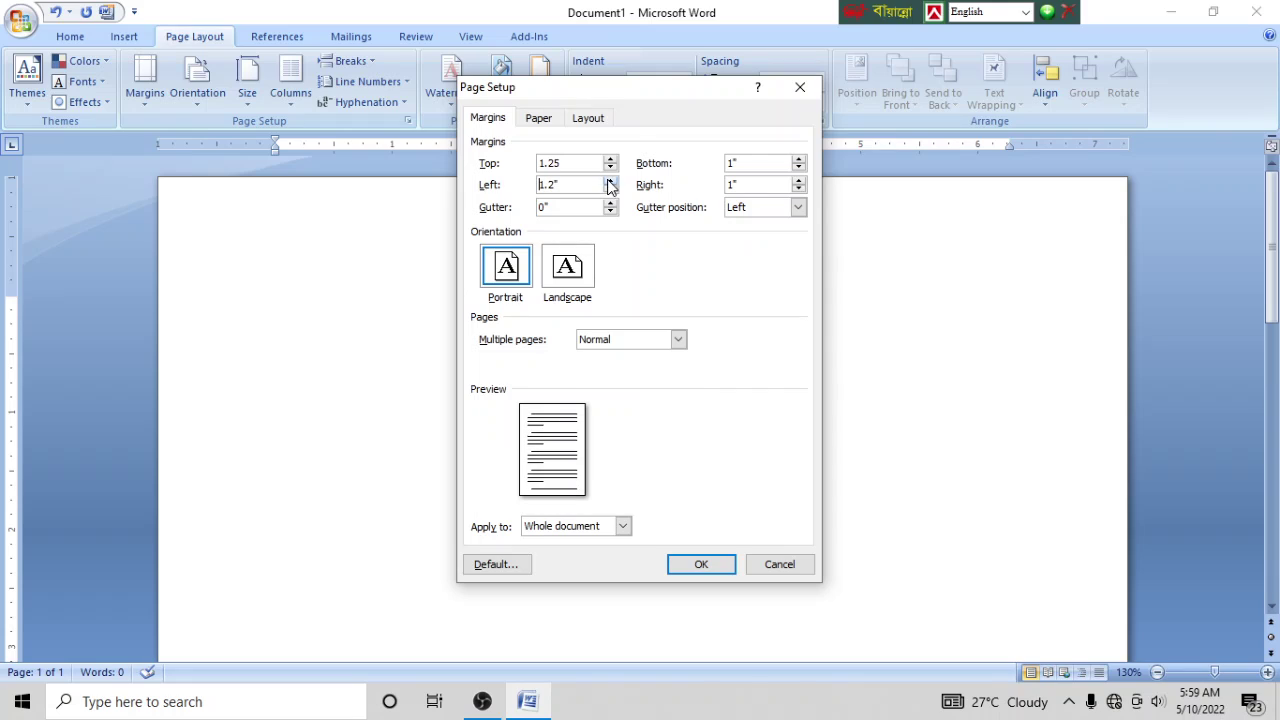
{"action": "left_click", "coordinate": [609, 182]}
{"action": "left_click", "coordinate": [703, 564]}
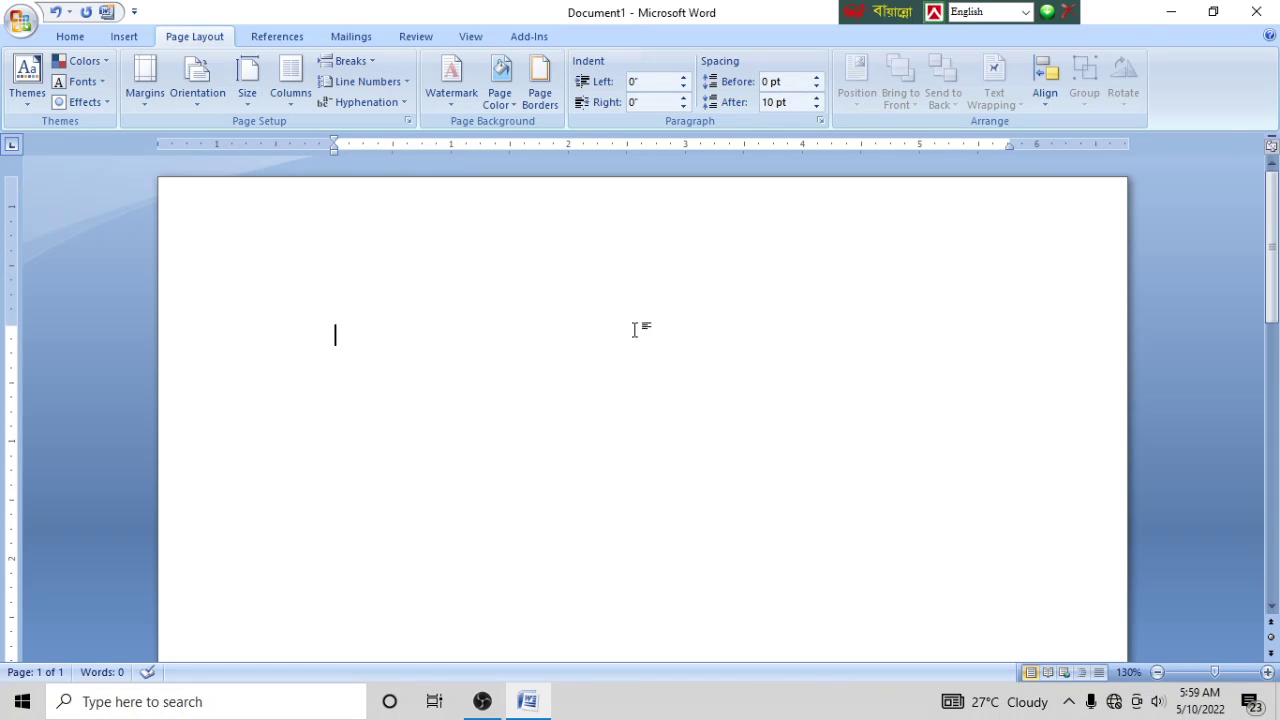
Step: Switch the Bijoy Bayanno keyboard layout from English to Bijoy Classic
{"action": "left_click", "coordinate": [1025, 12]}
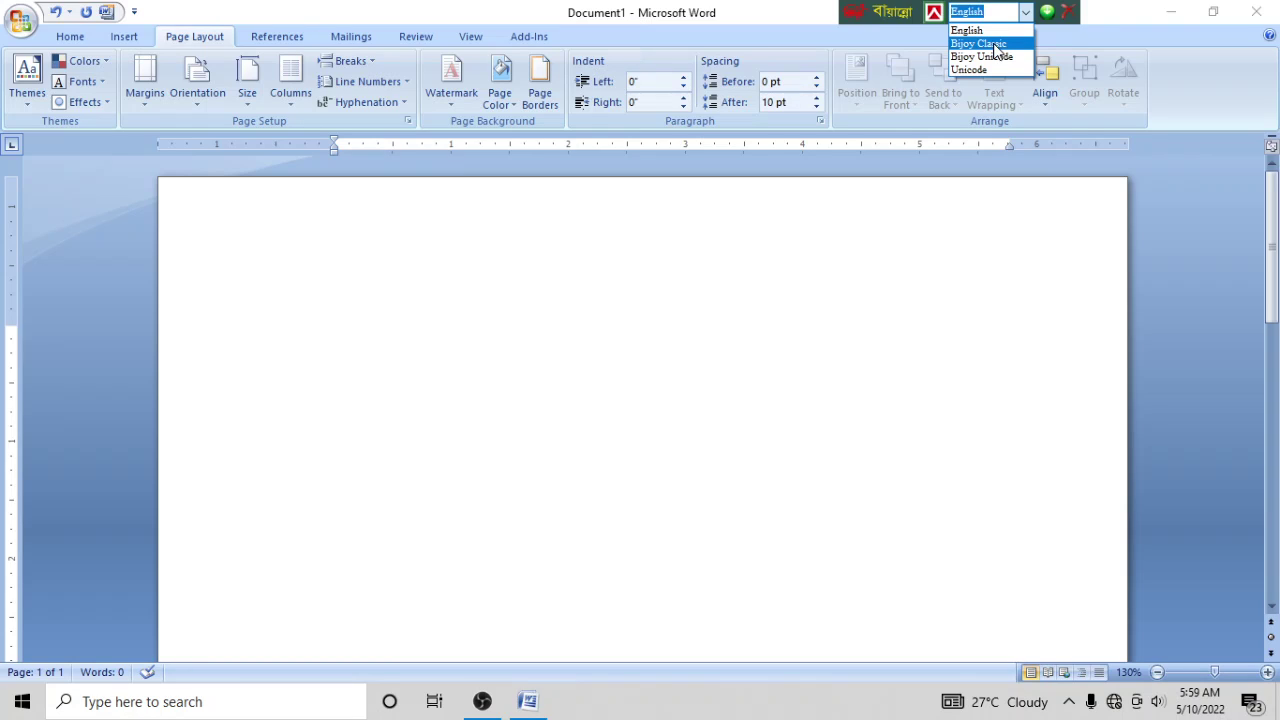
{"action": "left_click", "coordinate": [996, 44]}
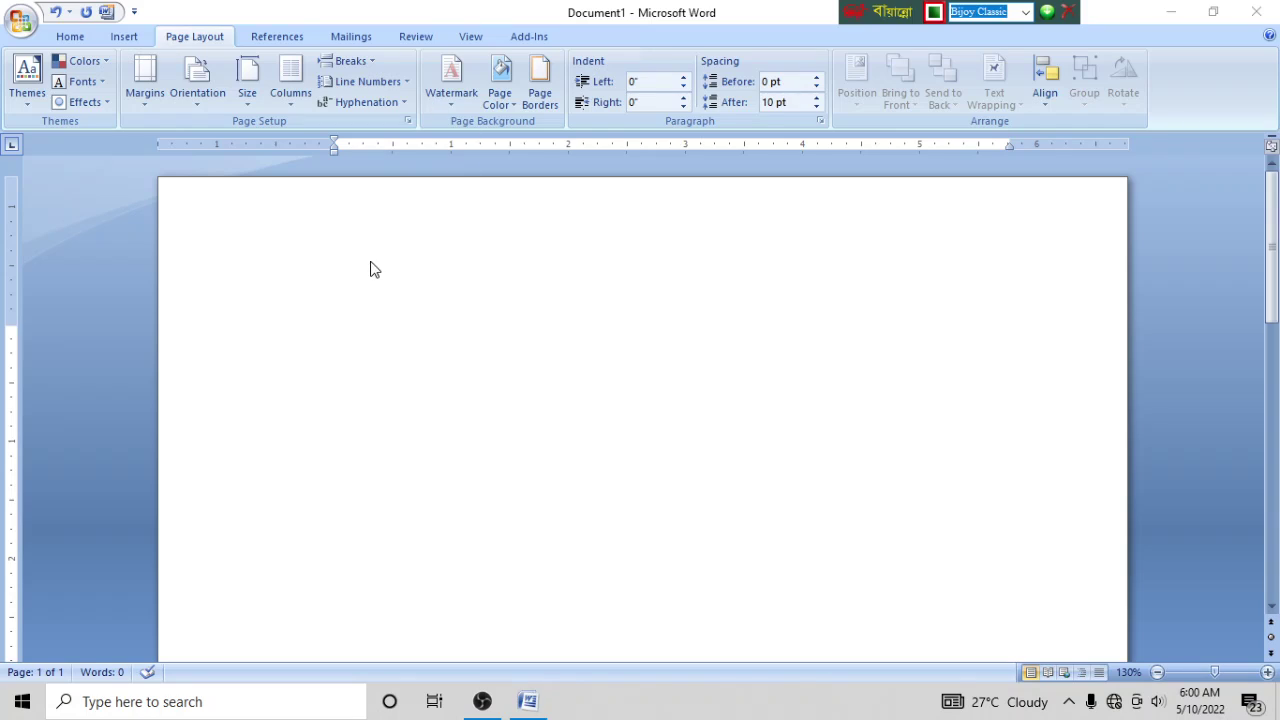
{"action": "left_click", "coordinate": [70, 37]}
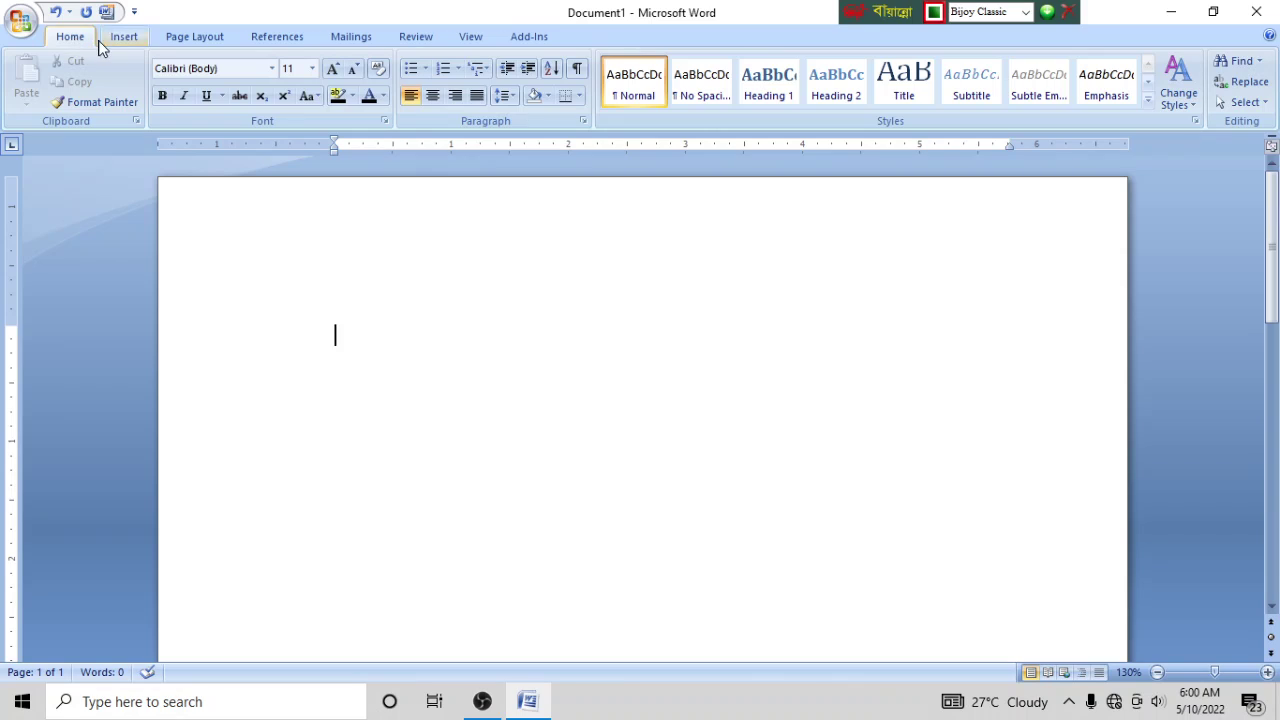
Step: Set the Home tab font to SutonnyMJ at size 14
{"action": "left_click", "coordinate": [271, 68]}
{"action": "left_click", "coordinate": [214, 174]}
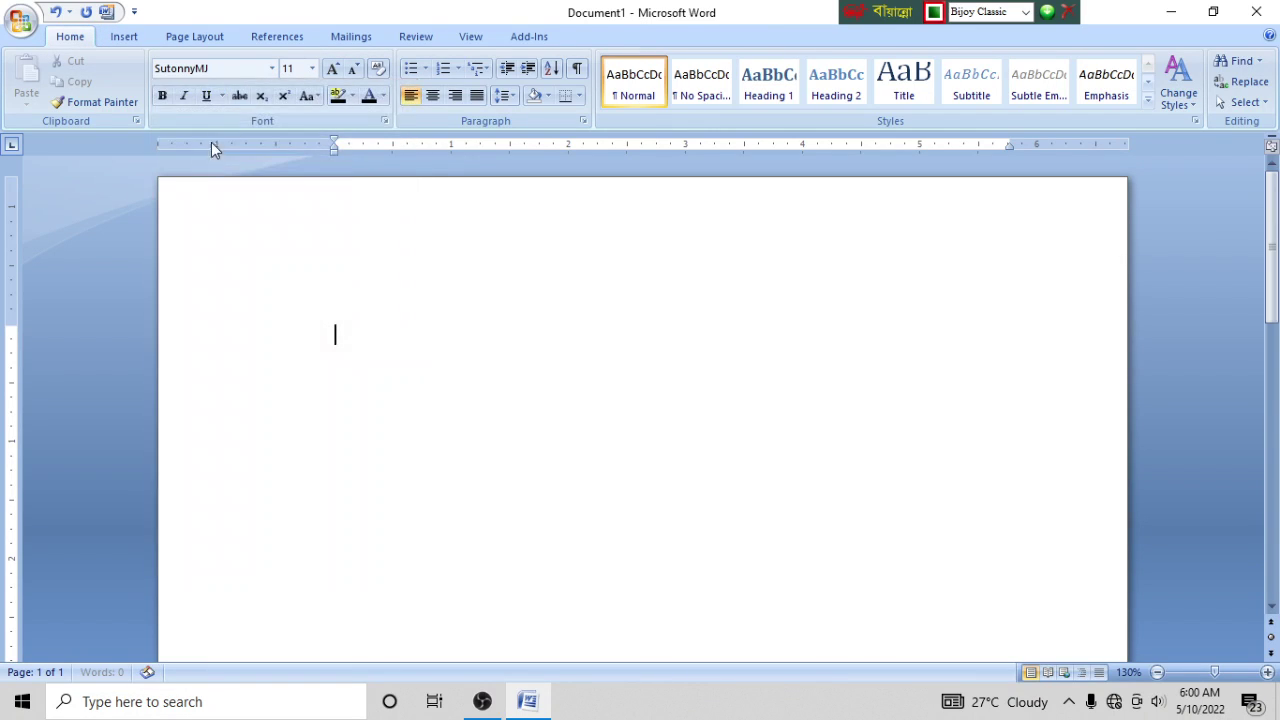
{"action": "left_click", "coordinate": [312, 68]}
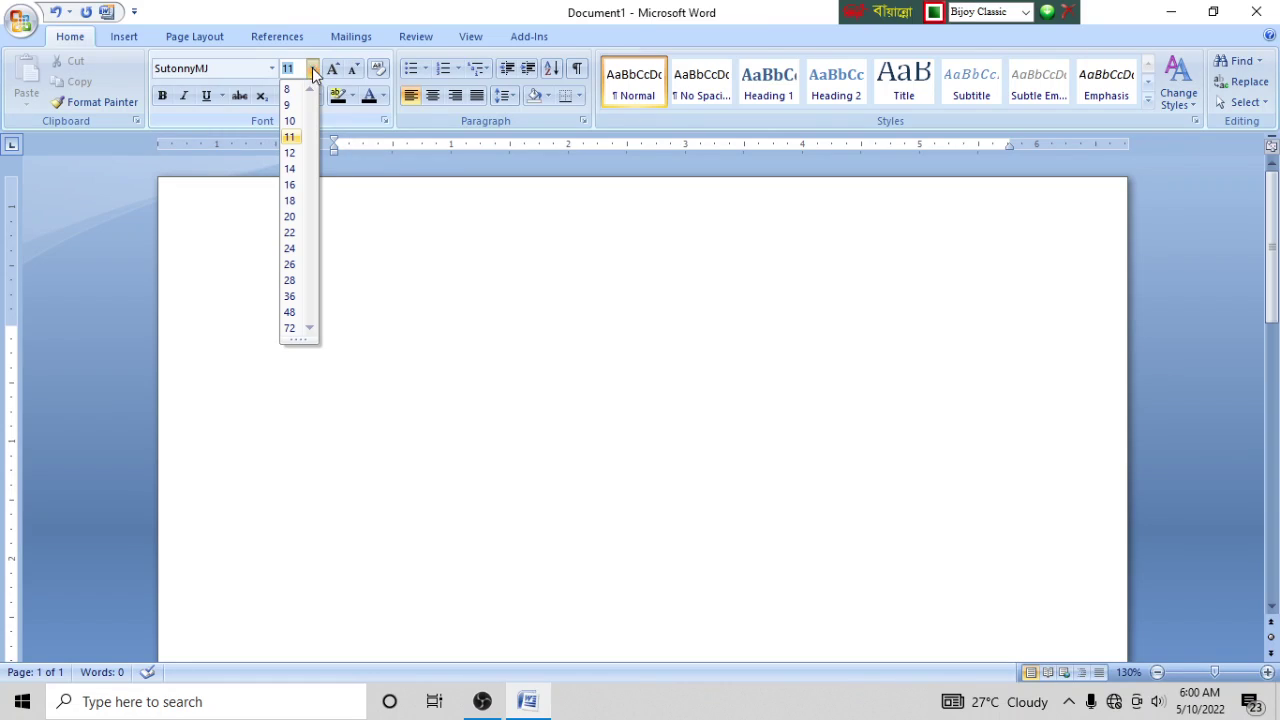
{"action": "left_click", "coordinate": [290, 170]}
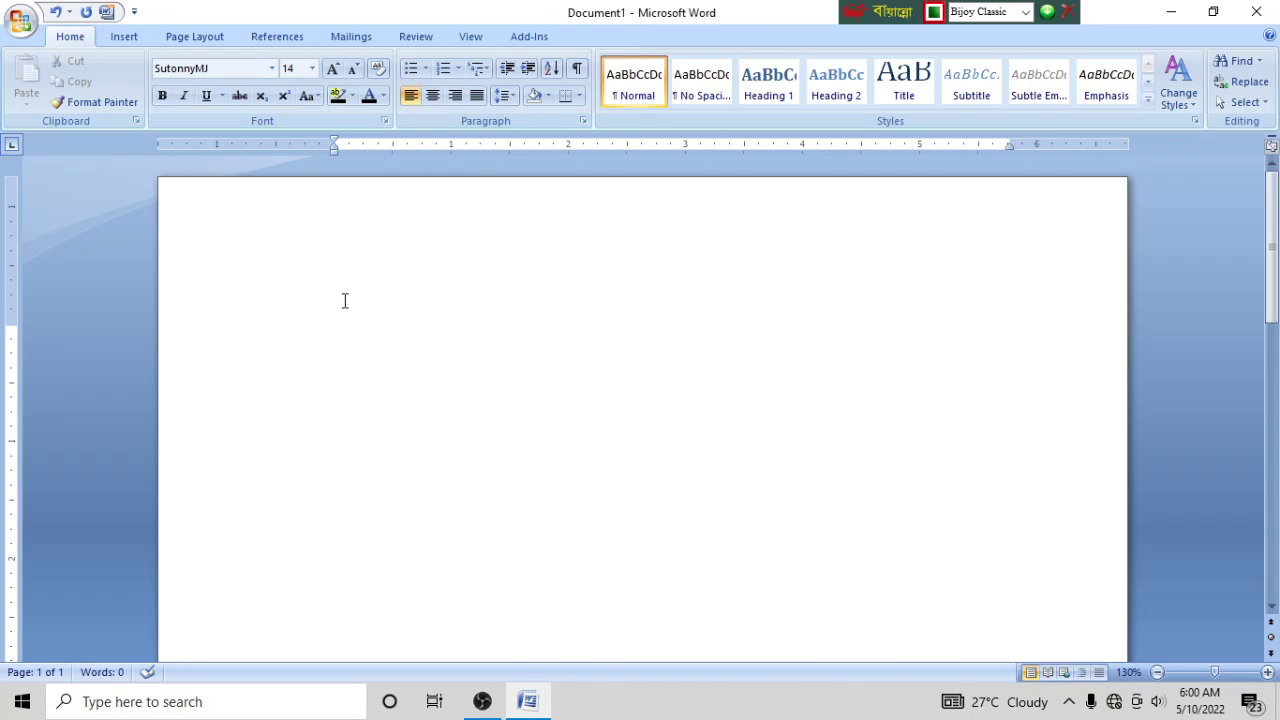
Step: Type the date line, then the addressee lines বরাবর and প্রধান শিক্ষক
{"action": "type", "text": "1"}
{"action": "type", "text": "0 cm 2"}
{"action": "type", "text": "022"}
{"action": "key", "text": "Return"}
{"action": "type", "text": "jvfj"}
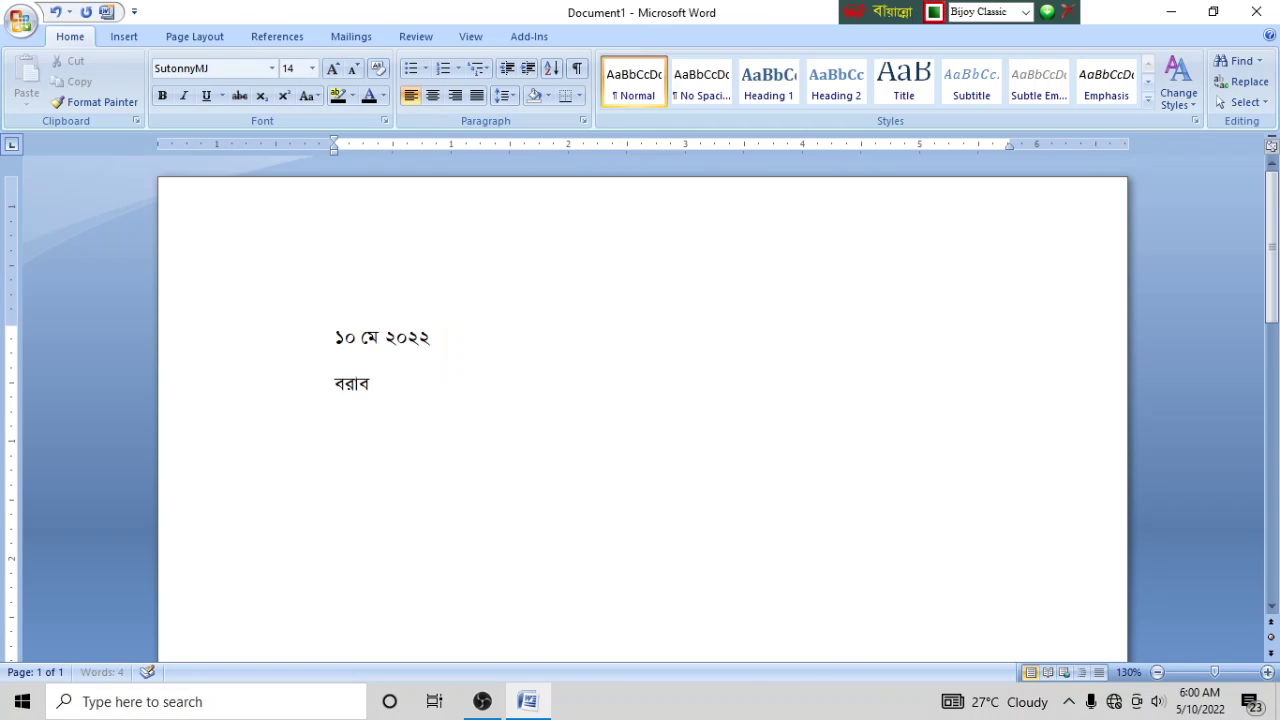
{"action": "type", "text": "v"}
{"action": "key", "text": "Return"}
{"action": "type", "text": "yZ G"}
{"action": "key", "text": "BackSpace"}
{"action": "key", "text": "BackSpace"}
{"action": "type", "text": "Lfb dMjg"}
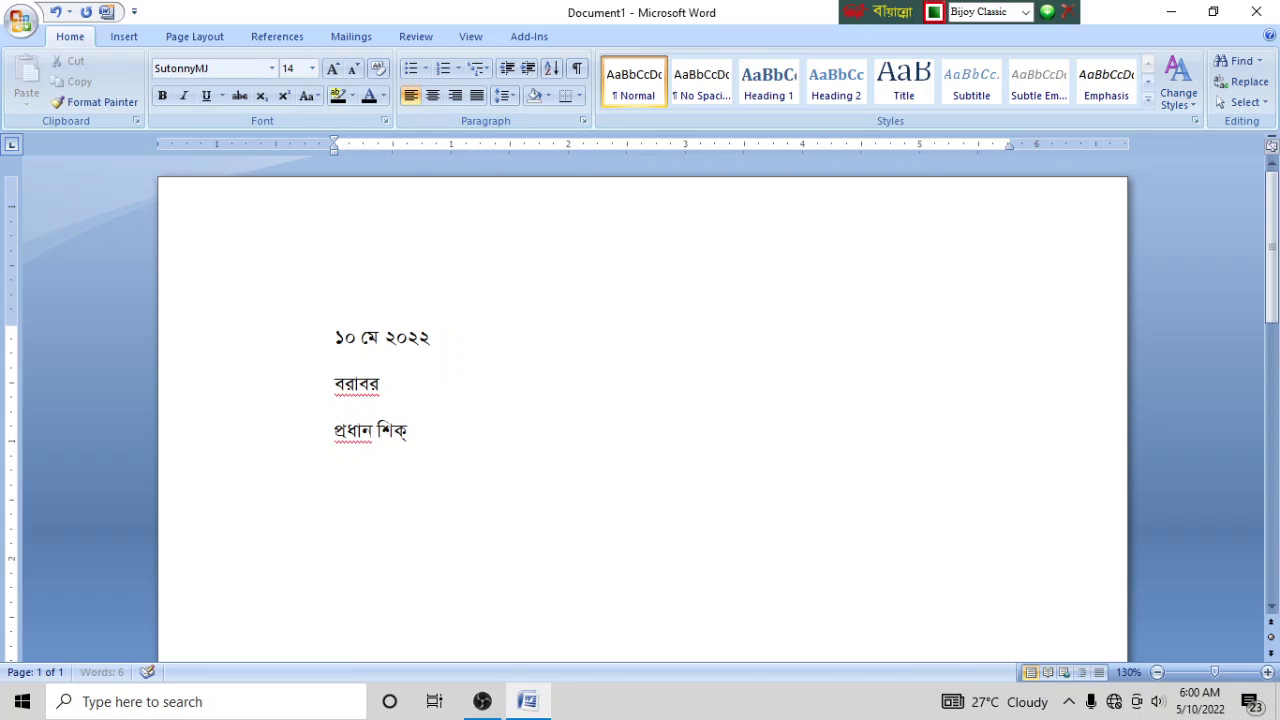
{"action": "type", "text": "Nj"}
Step: Add the school name line and the place line ending in ঢাকা।
{"action": "key", "text": "Return"}
{"action": "type", "text": "Mfdb"}
{"action": "type", "text": "gkhsj"}
{"action": "key", "text": "BackSpace"}
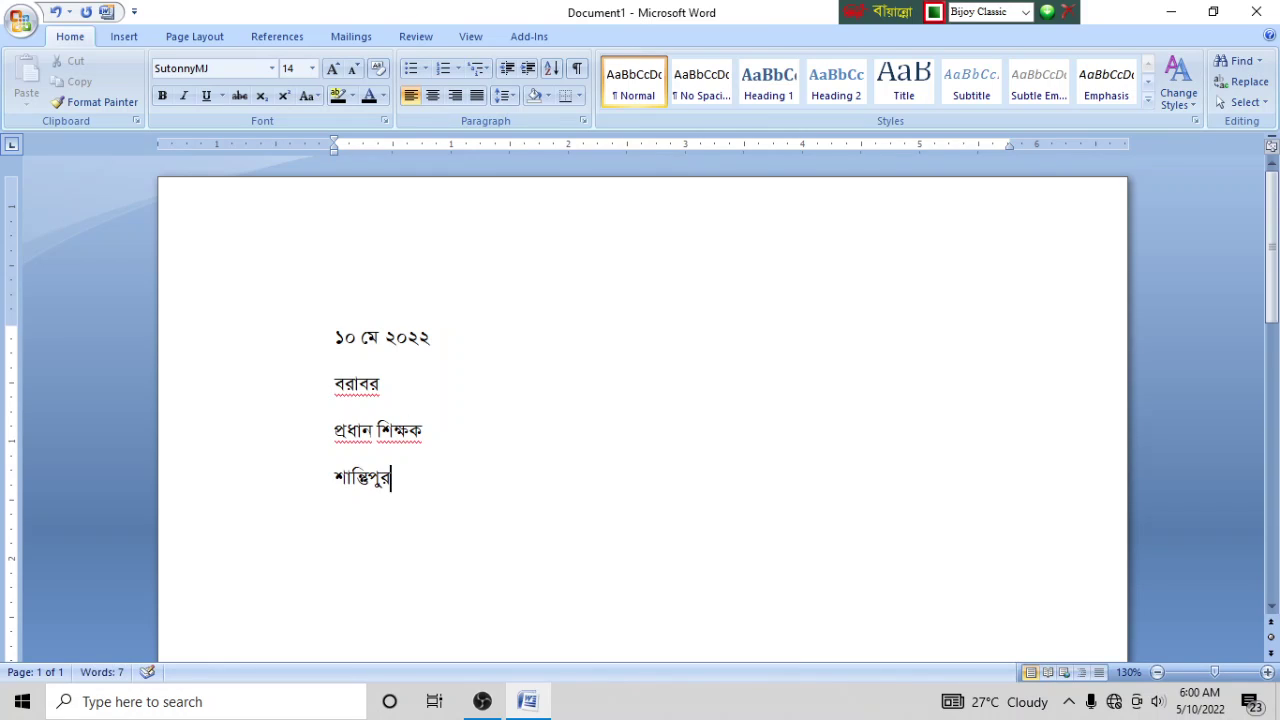
{"action": "key", "text": "BackSpace"}
{"action": "key", "text": "BackSpace"}
{"action": "key", "text": "BackSpace"}
{"action": "key", "text": "BackSpace"}
{"action": "type", "text": "dbWk"}
{"action": "key", "text": "BackSpace"}
{"action": "key", "text": "BackSpace"}
{"action": "type", "text": "g"}
{"action": "key", "text": "BackSpace"}
{"action": "key", "text": "BackSpace"}
{"action": "type", "text": "v gsygy"}
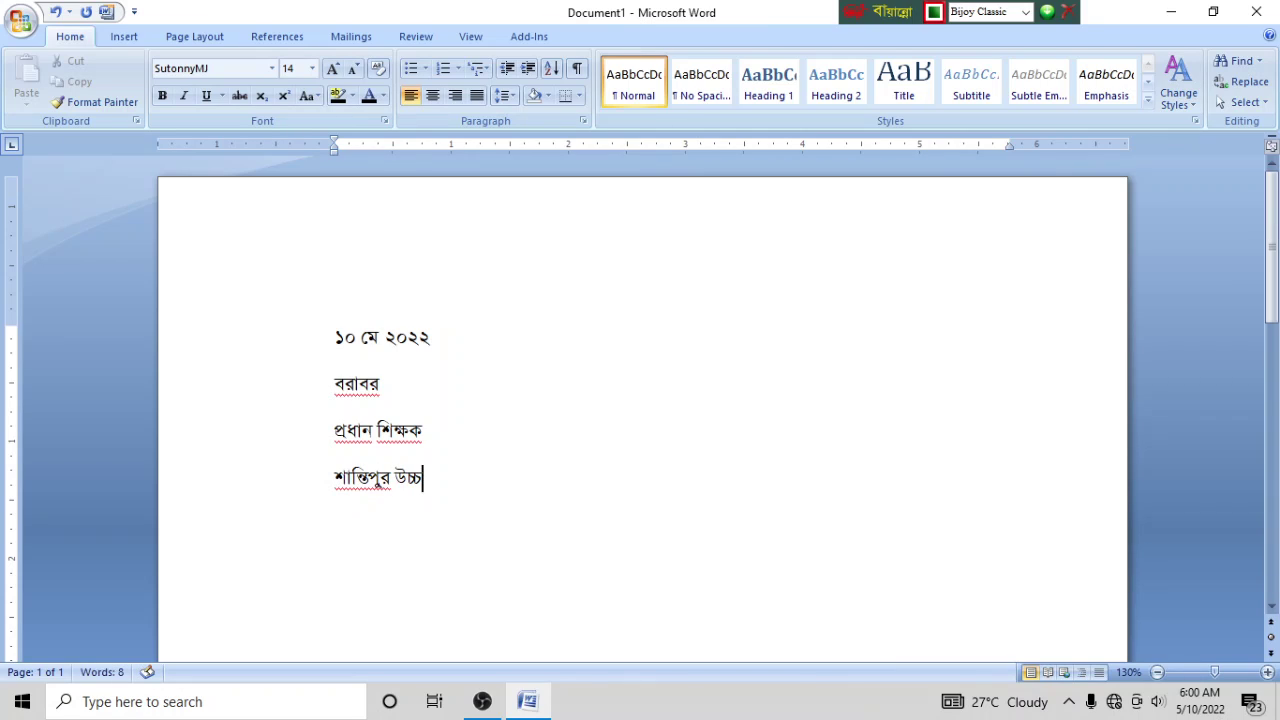
{"action": "type", "text": " dhlZfVW"}
{"action": "type", "text": "তরা,"}
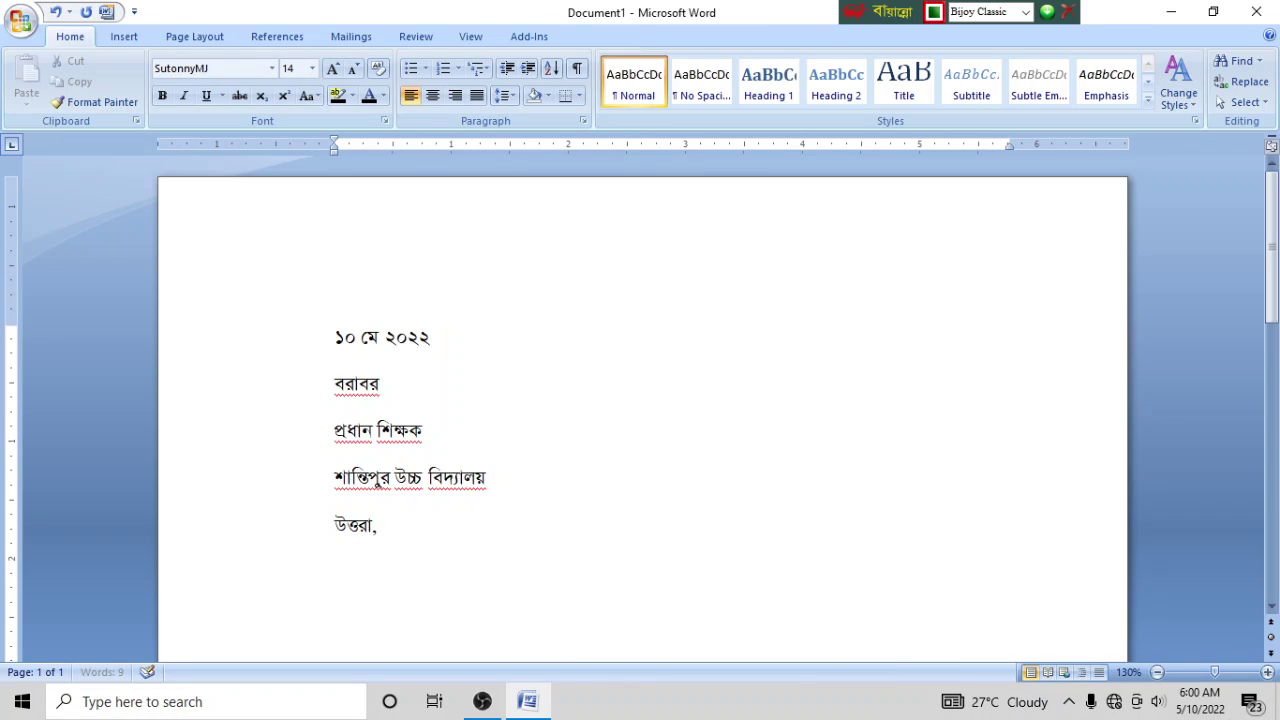
{"action": "type", "text": "ঢাকা।"}
{"action": "key", "text": "Return"}
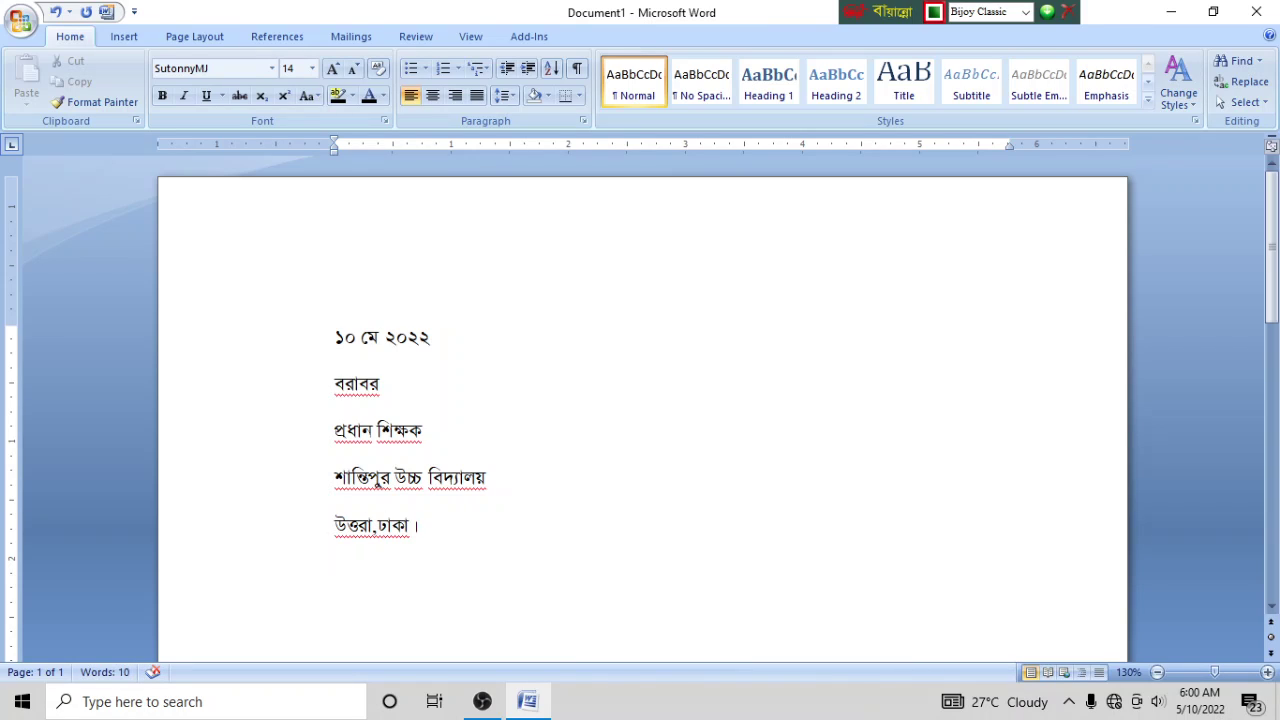
Step: Type the subject 'বিষয়ঃ তিন দিনের ছুটির জন্য আবেদন।' and begin the salutation জনাব
{"action": "type", "text": "বিষয়ঃ"}
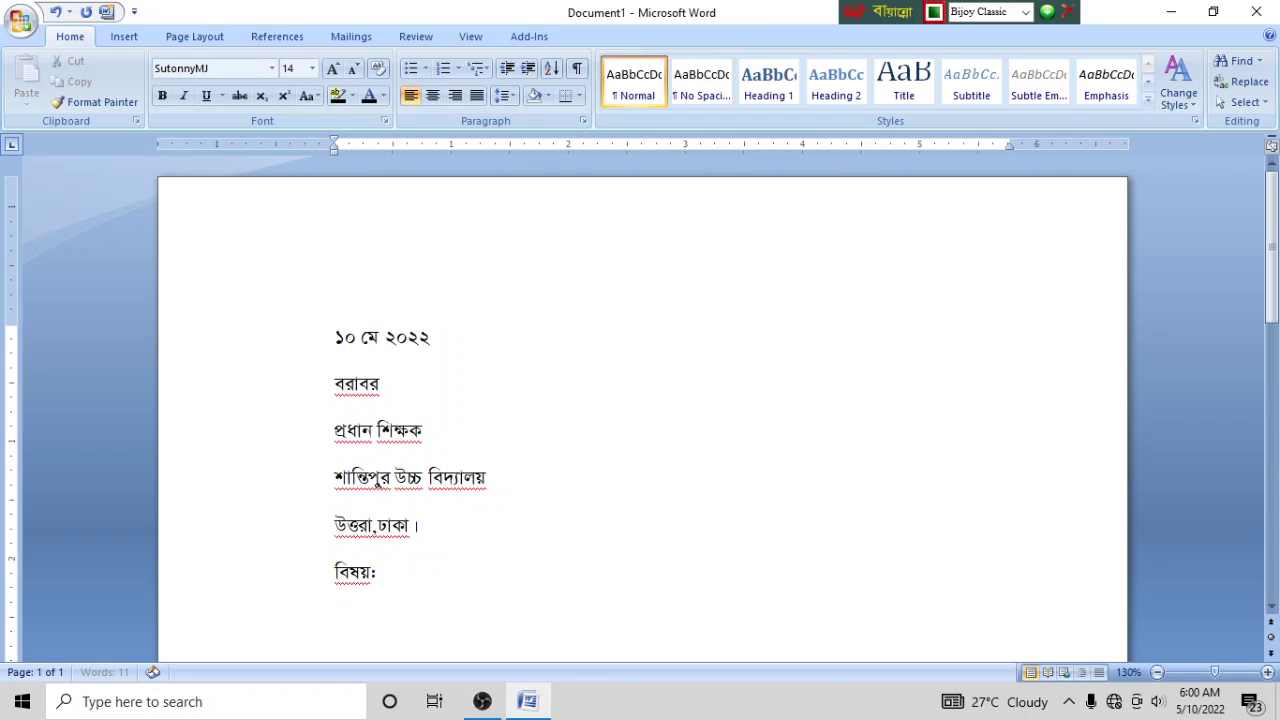
{"action": "type", "text": " তিন দি"}
{"action": "type", "text": "নে"}
{"action": "key", "text": "BackSpace"}
{"action": "key", "text": "BackSpace"}
{"action": "type", "text": "দিনে"}
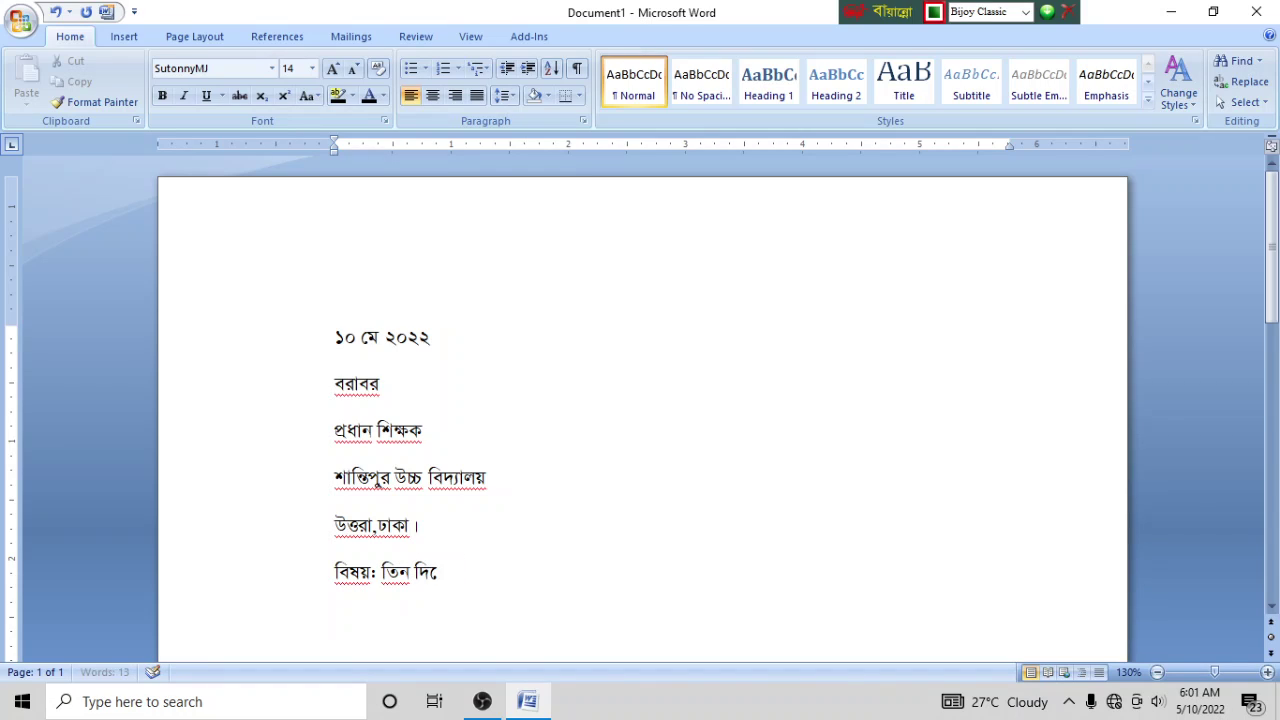
{"action": "type", "text": "র ছ"}
{"action": "key", "text": "BackSpace"}
{"action": "key", "text": "BackSpace"}
{"action": "key", "text": "BackSpace"}
{"action": "type", "text": "নের ছুটির জ"}
{"action": "type", "text": "ন্য আবে"}
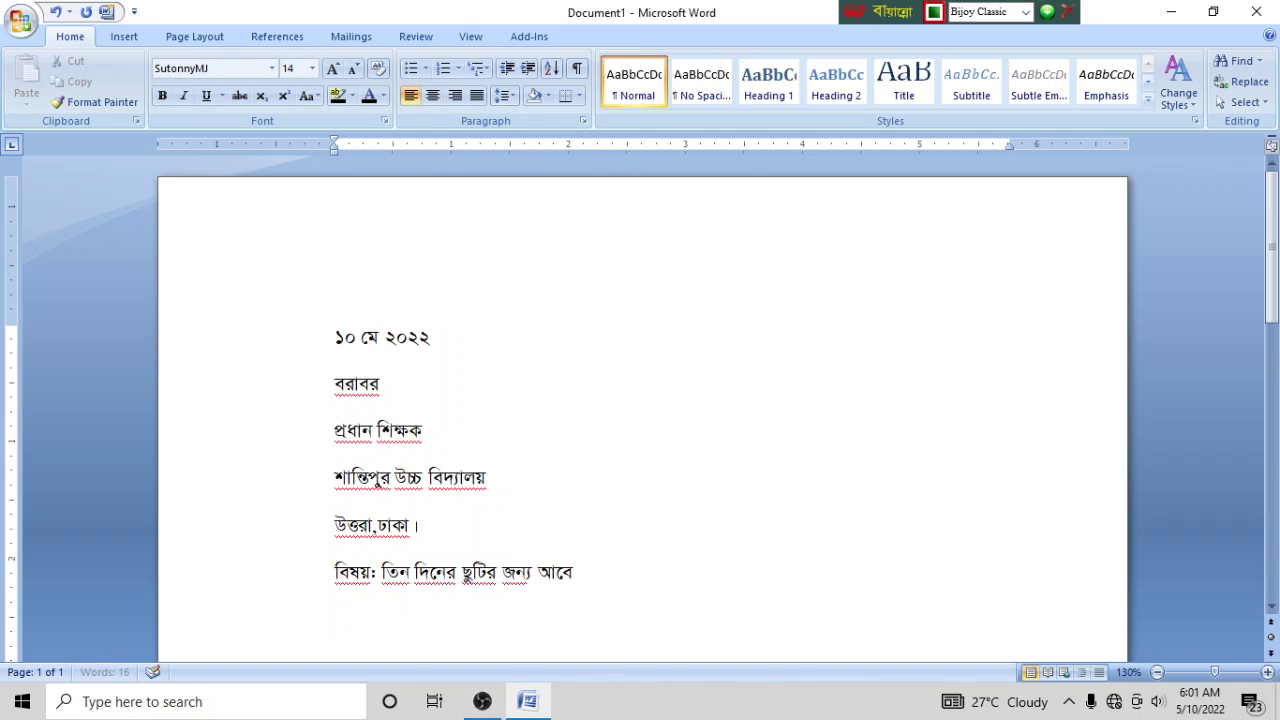
{"action": "type", "text": "দন।"}
{"action": "key", "text": "Return"}
{"action": "key", "text": "Return"}
{"action": "type", "text": "জনাব "}
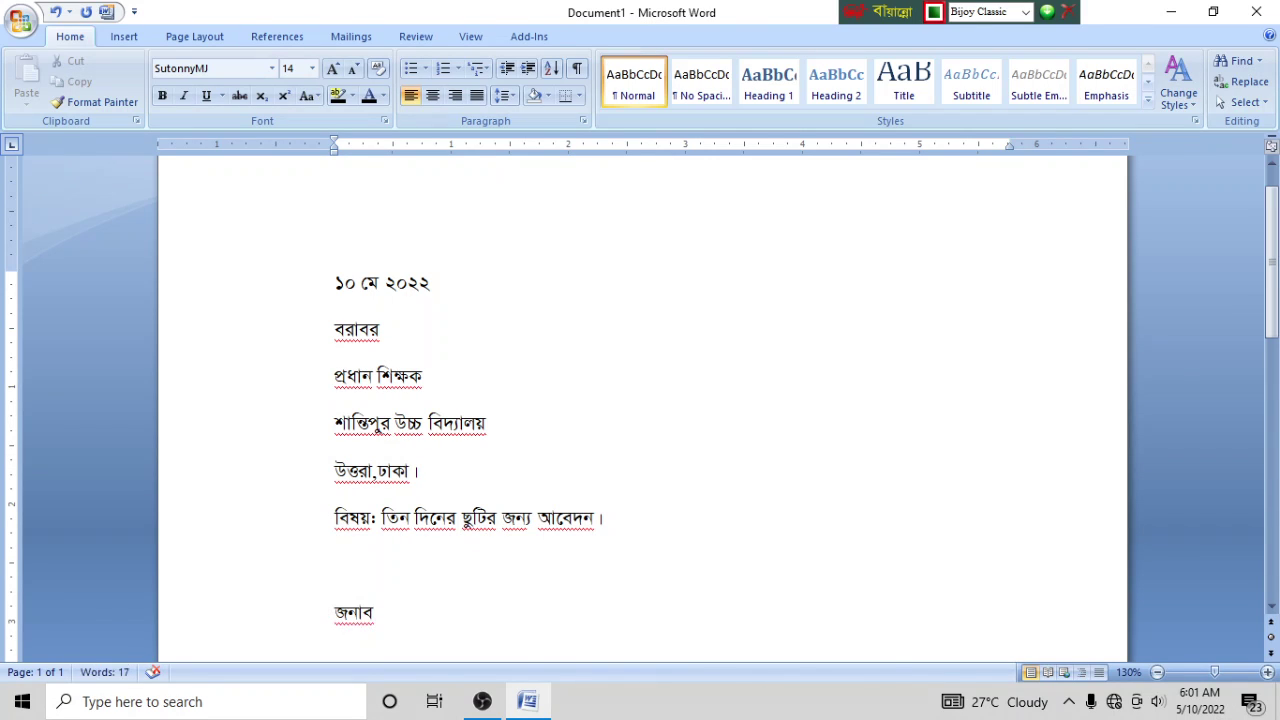
{"action": "type", "text": "নি"}
{"action": "key", "text": "BackSpace"}
Step: Write the body: a seventh-grade student needs three days' leave for a sister's wedding on ১৭/৫/২০২২
{"action": "type", "text": "বি"}
{"action": "type", "text": "নীত নি"}
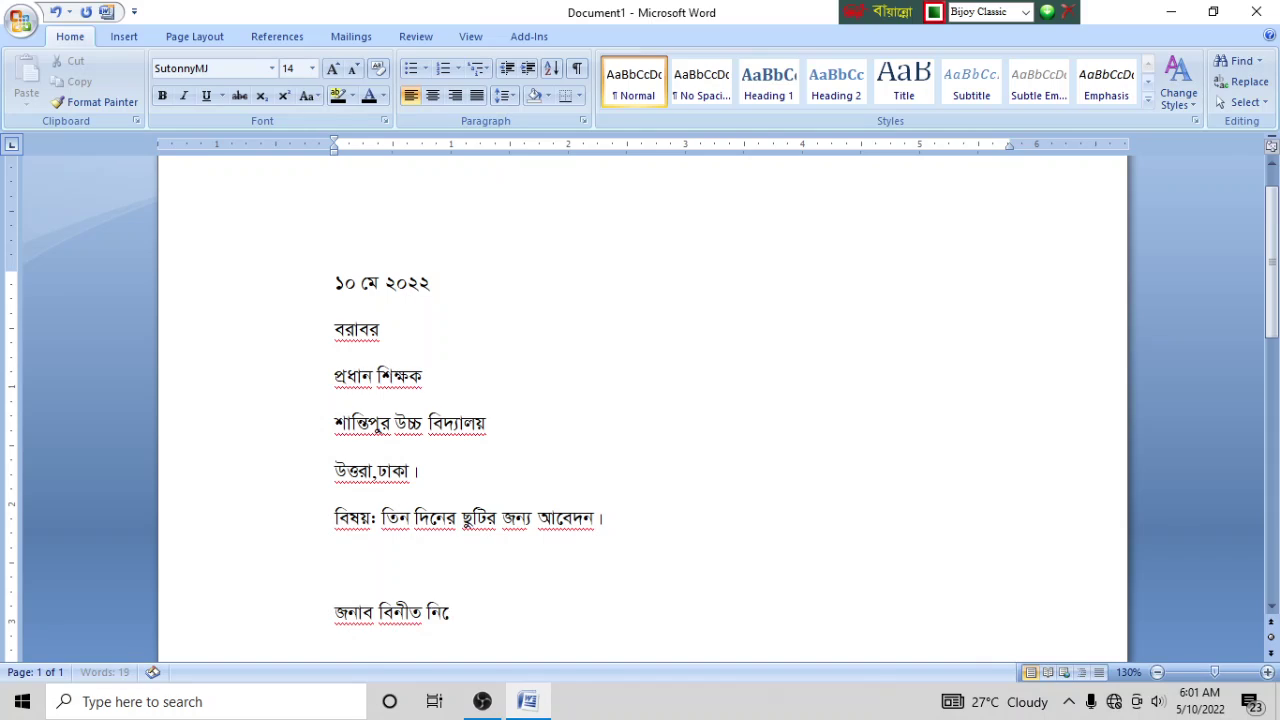
{"action": "type", "text": "বেদন এই যে"}
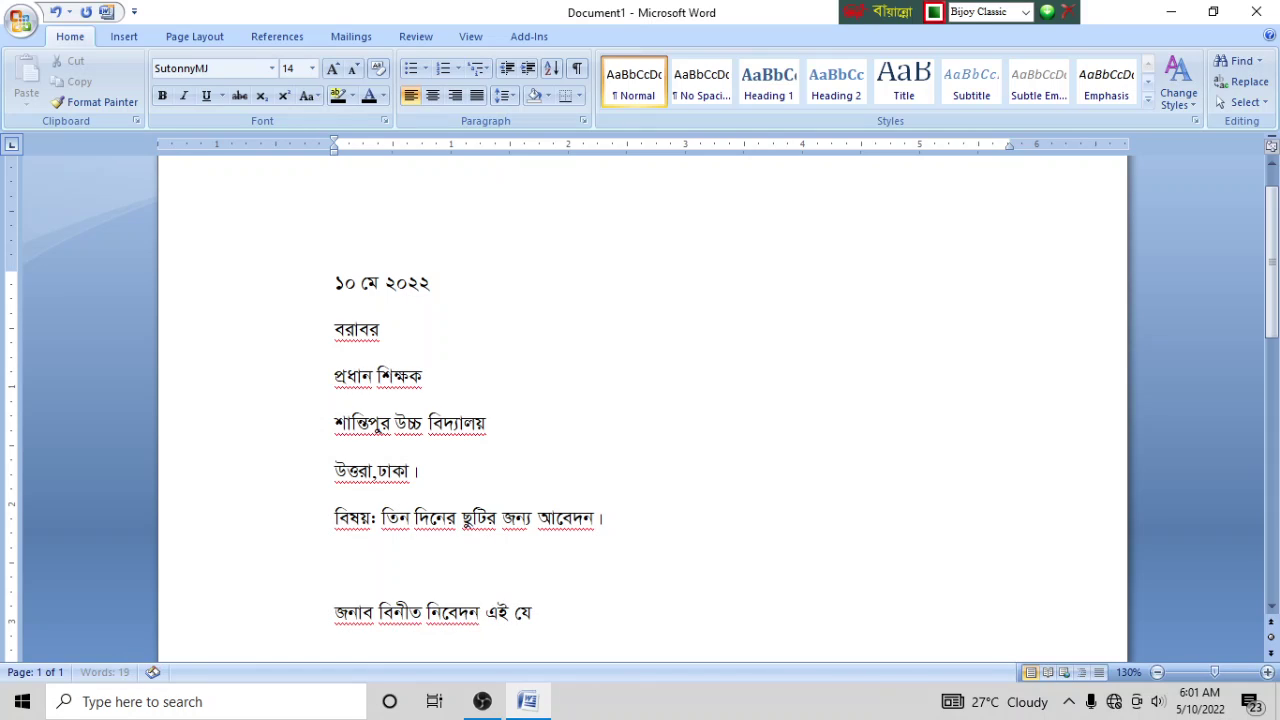
{"action": "type", "text": ", আমি"}
{"action": "type", "text": "ম আপনর"}
{"action": "key", "text": "BackSpace"}
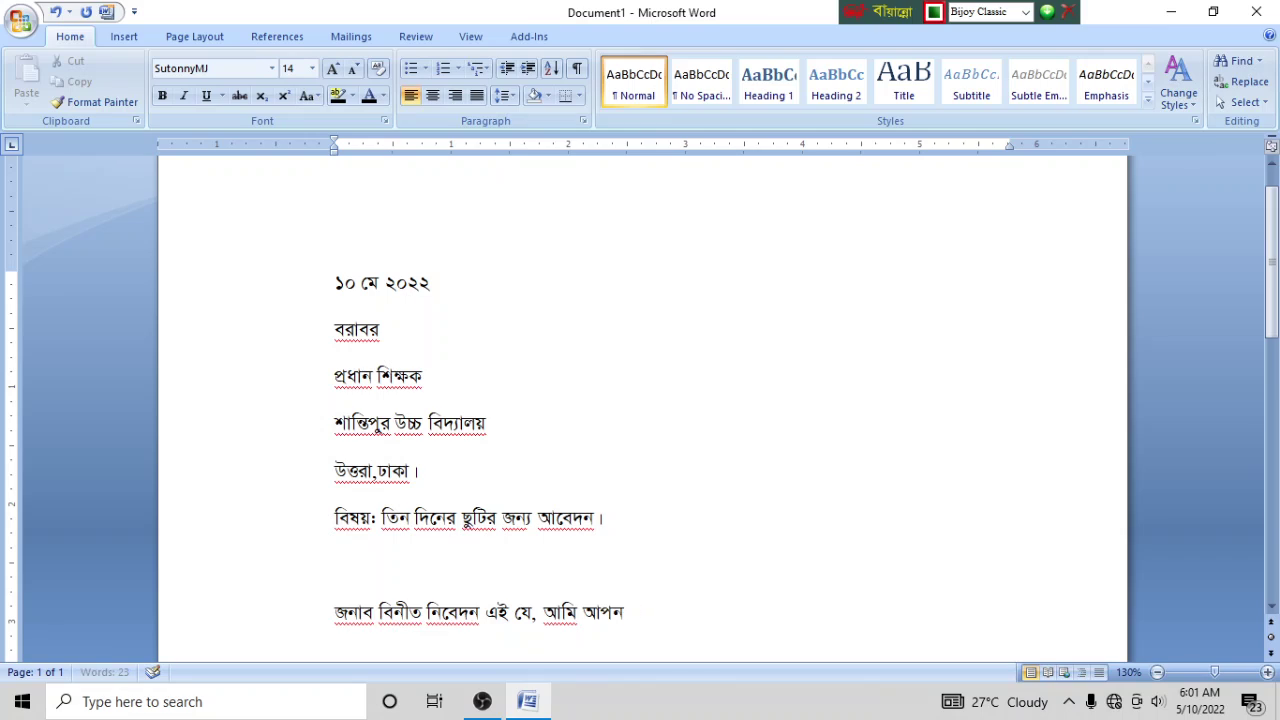
{"action": "type", "text": "ার বিদ্যালয়"}
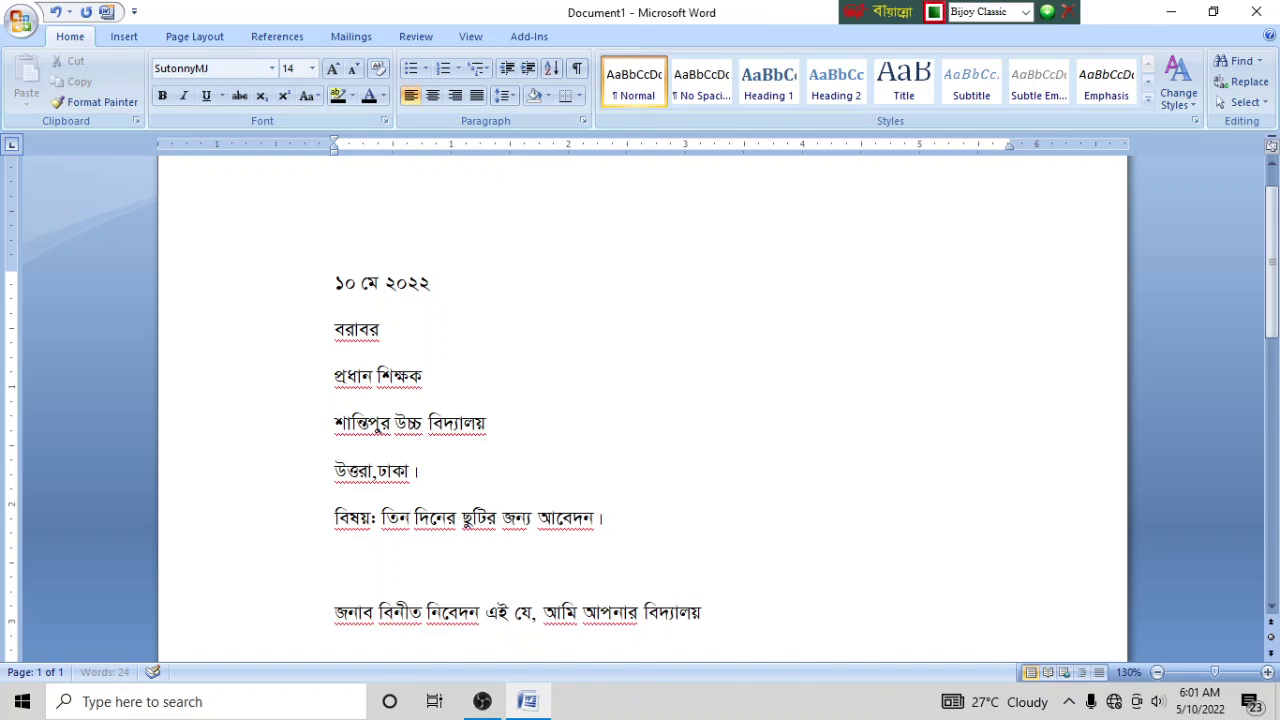
{"action": "key", "text": "BackSpace"}
{"action": "type", "text": "য়ের "}
{"action": "type", "text": "স"}
{"action": "type", "text": " ে।"}
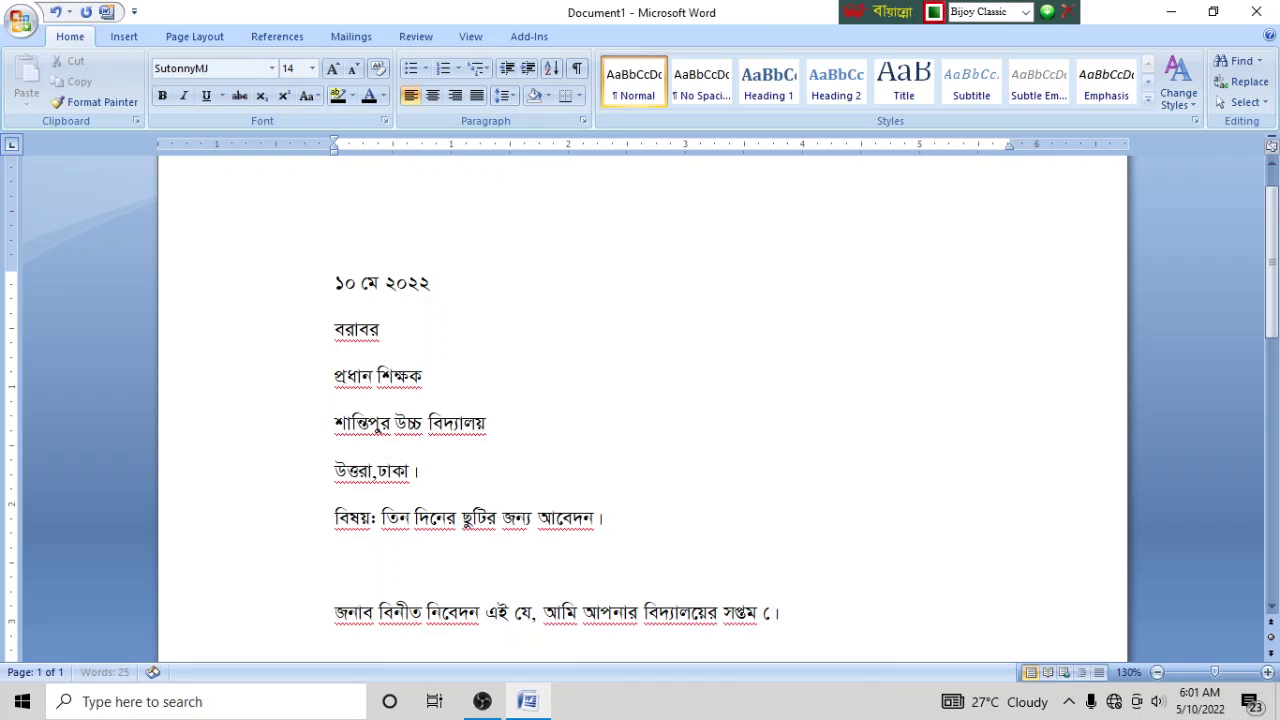
{"action": "type", "text": "শ"}
{"action": "key", "text": "BackSpace"}
{"action": "type", "text": "শ্রেনির"}
{"action": "key", "text": "BackSpace"}
{"action": "key", "text": "BackSpace"}
{"action": "type", "text": "ির এক"}
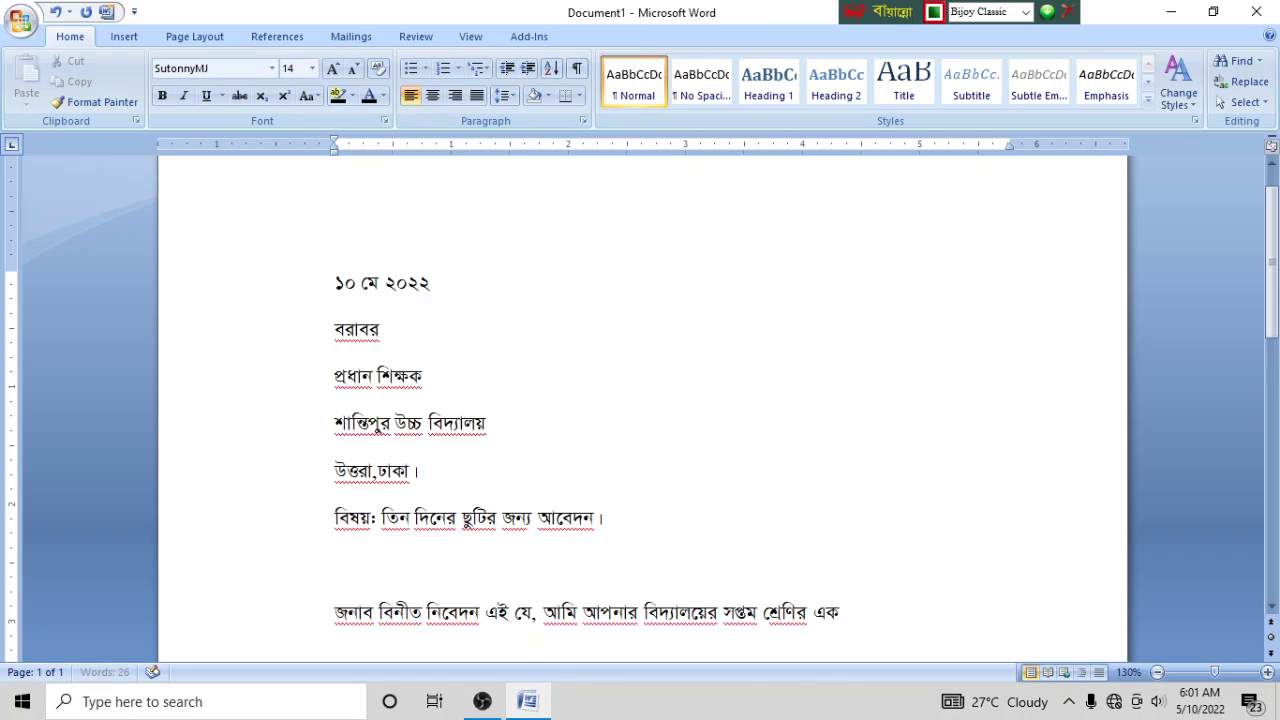
{"action": "type", "text": "জন নিয়মিত"}
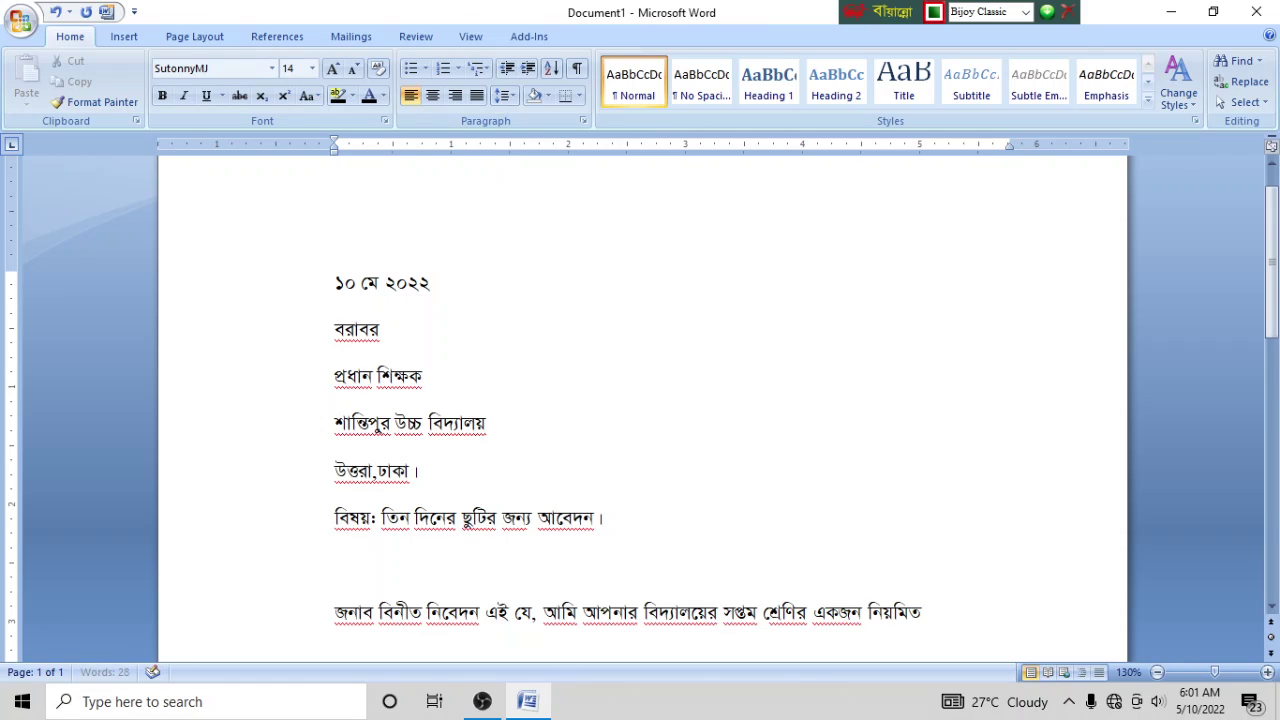
{"action": "type", "text": " ছাত্র।"}
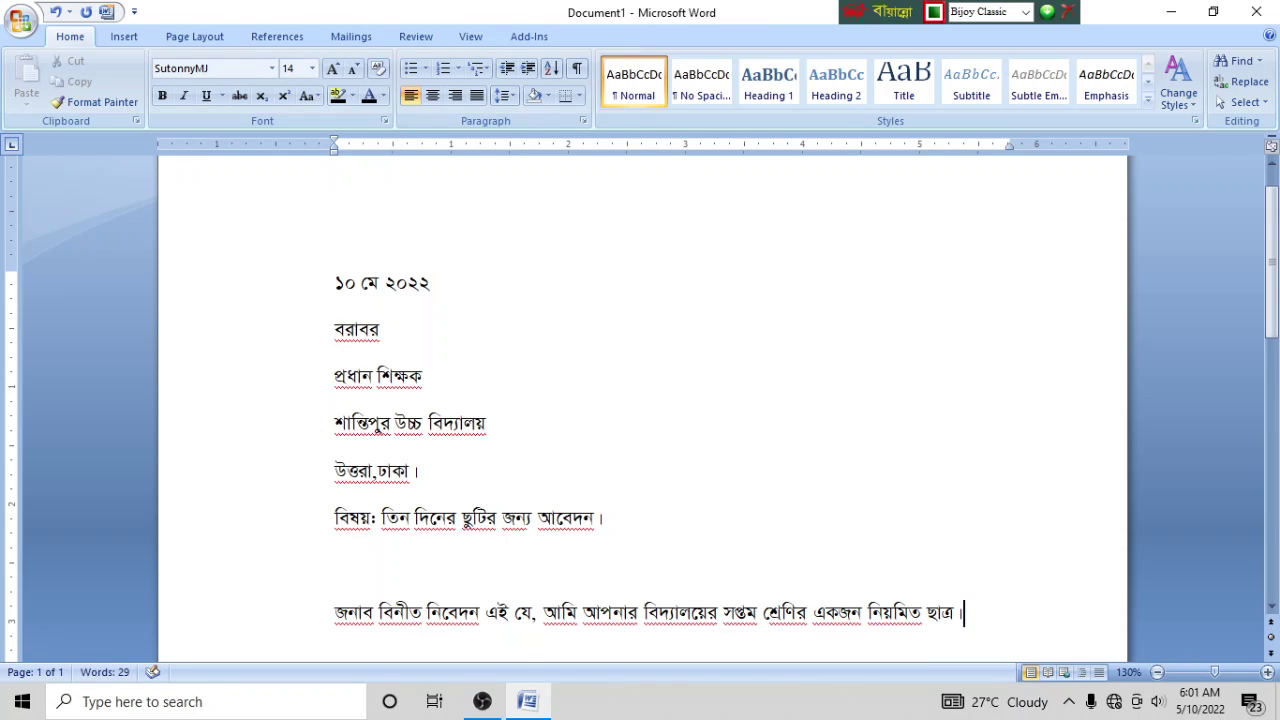
{"action": "type", "text": " আগাম"}
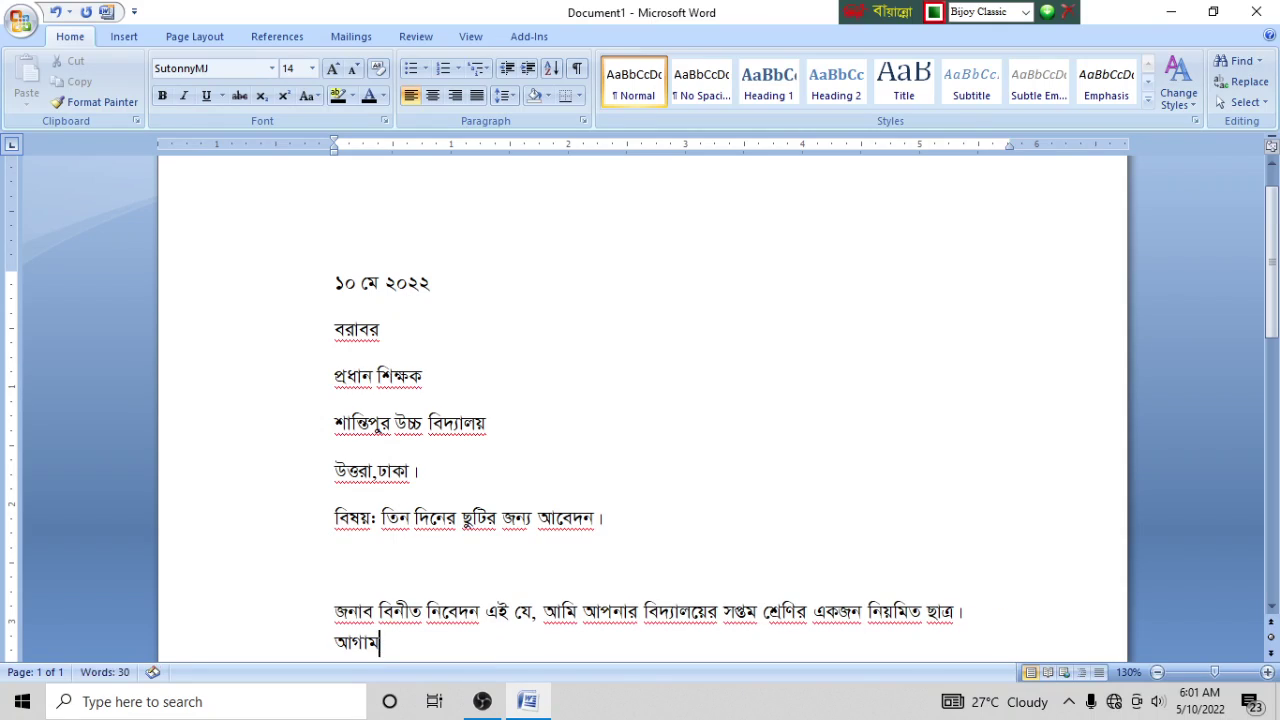
{"action": "type", "text": "ী "}
{"action": "type", "text": "১৭/৫"}
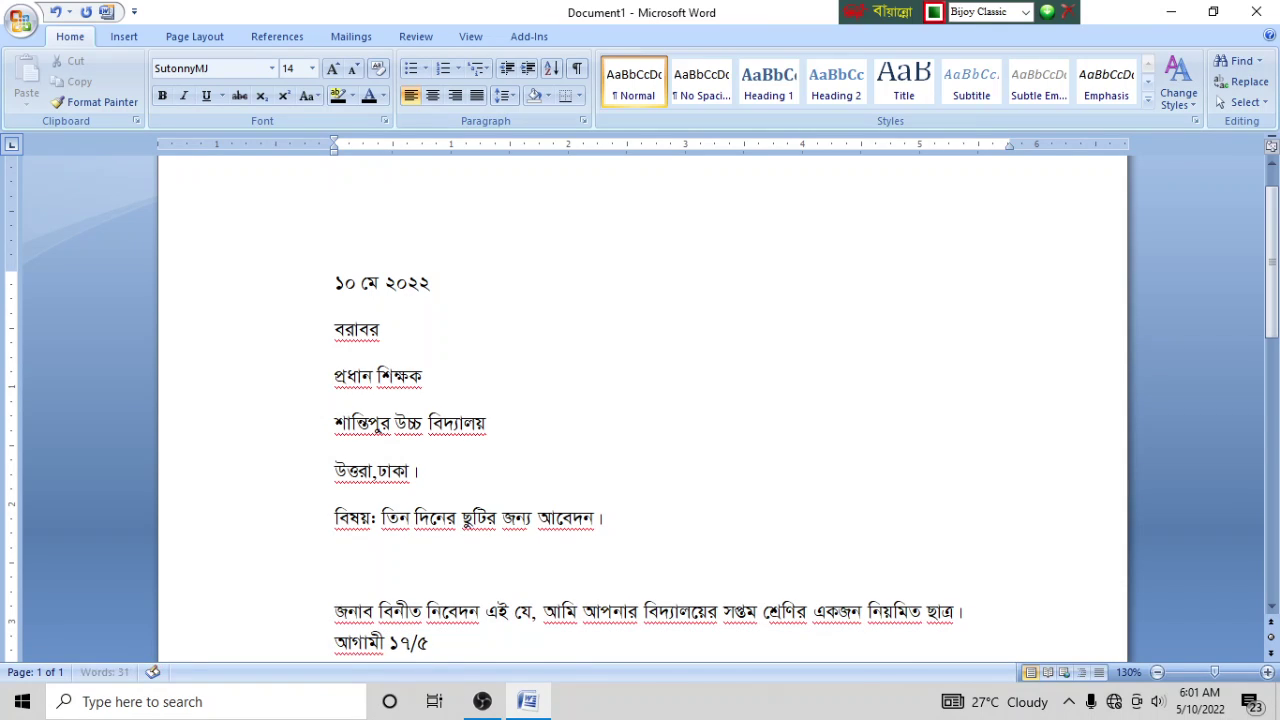
{"action": "type", "text": "/২০২২"}
{"action": "type", "text": " তারিখে"}
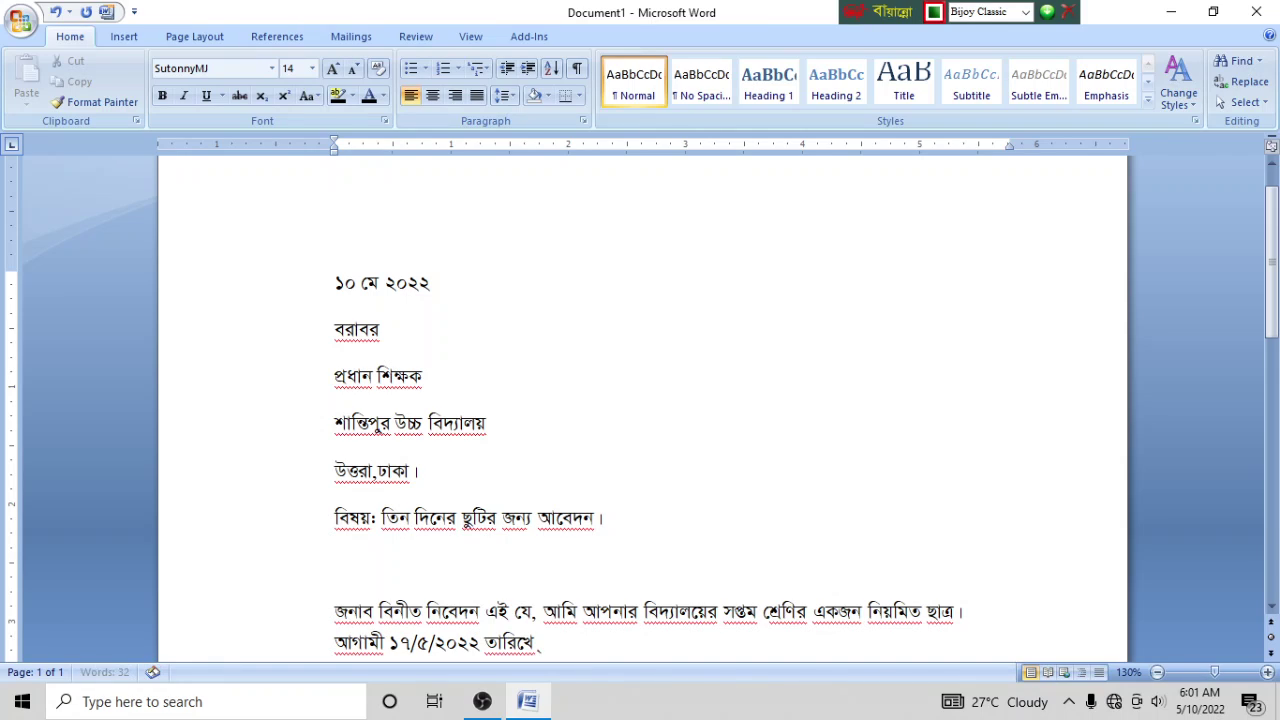
{"action": "type", "text": " আমার বড় বোনে"}
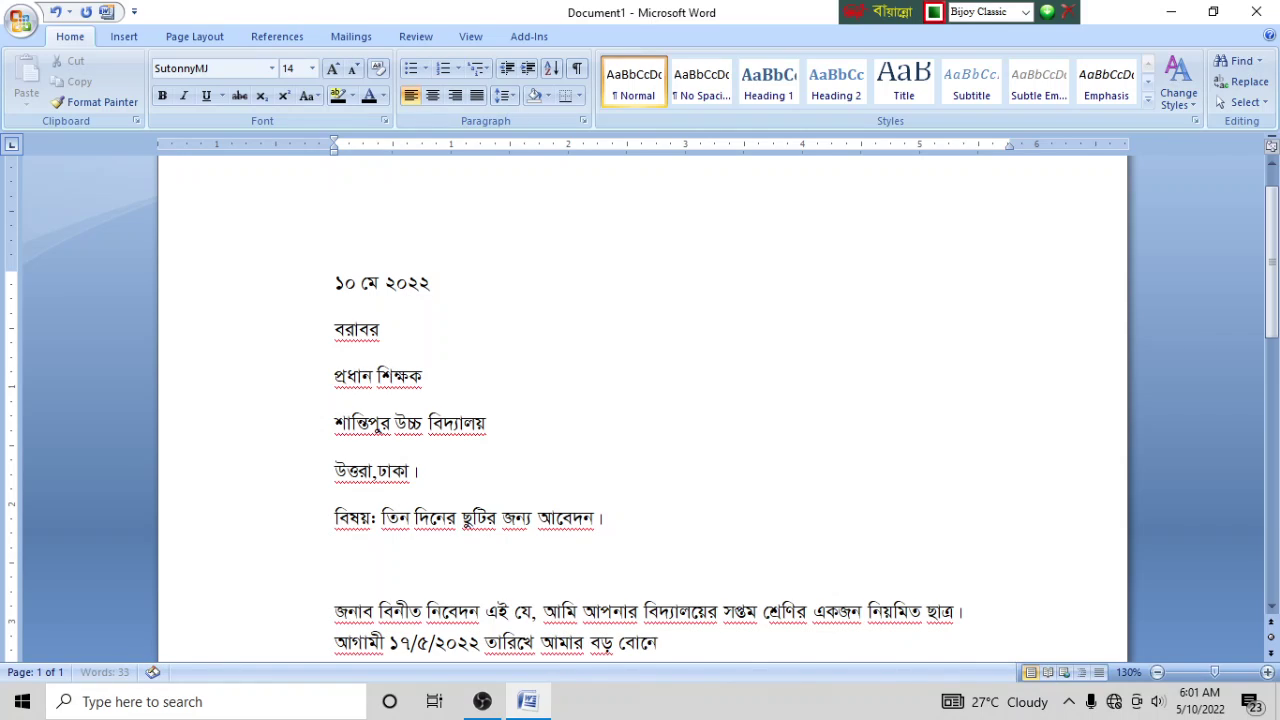
{"action": "type", "text": "র বিয়ে। "}
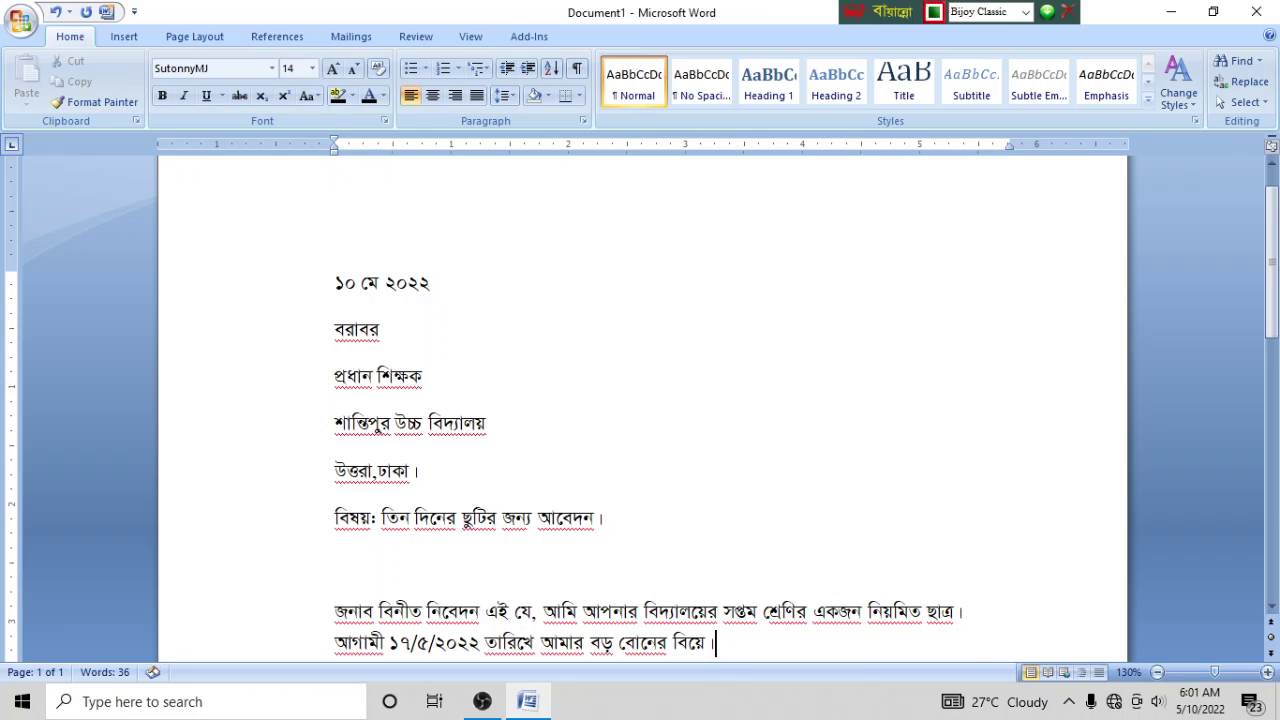
{"action": "type", "text": "ফ"}
{"action": "type", "text": "লে"}
{"action": "type", "text": " ১৬/৪"}
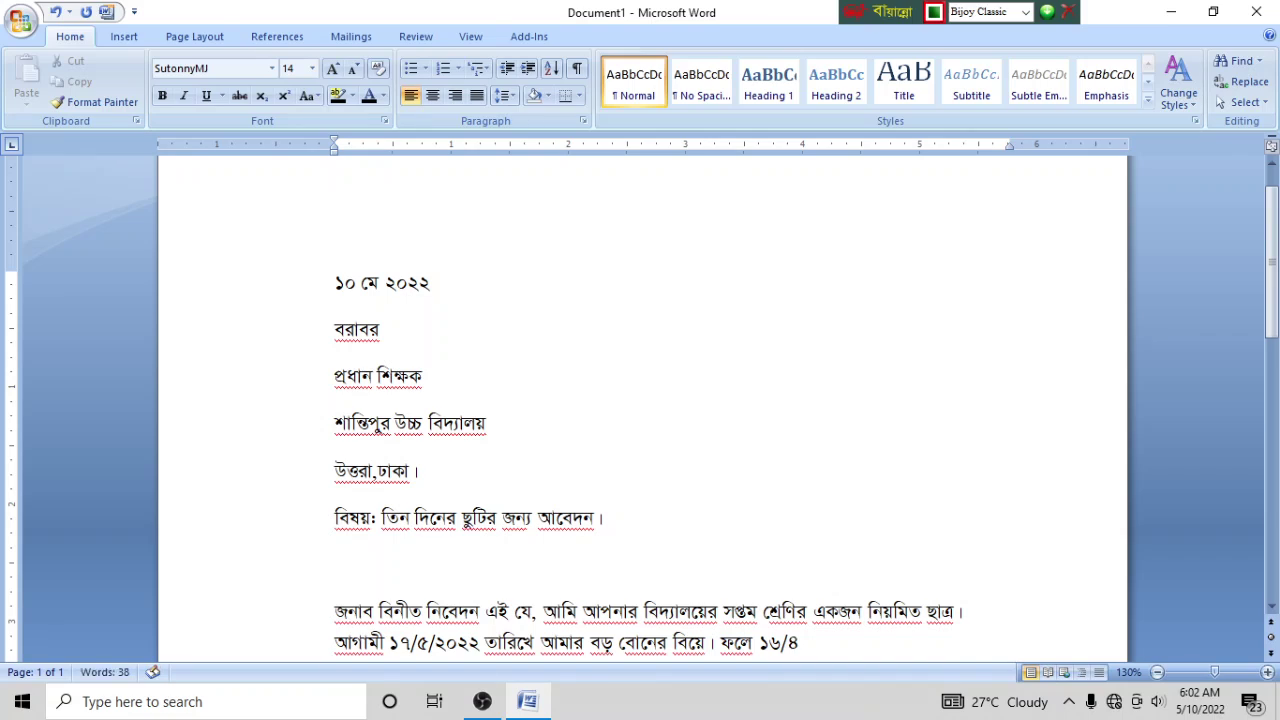
{"action": "key", "text": "BackSpace"}
{"action": "type", "text": "৫/২০২২"}
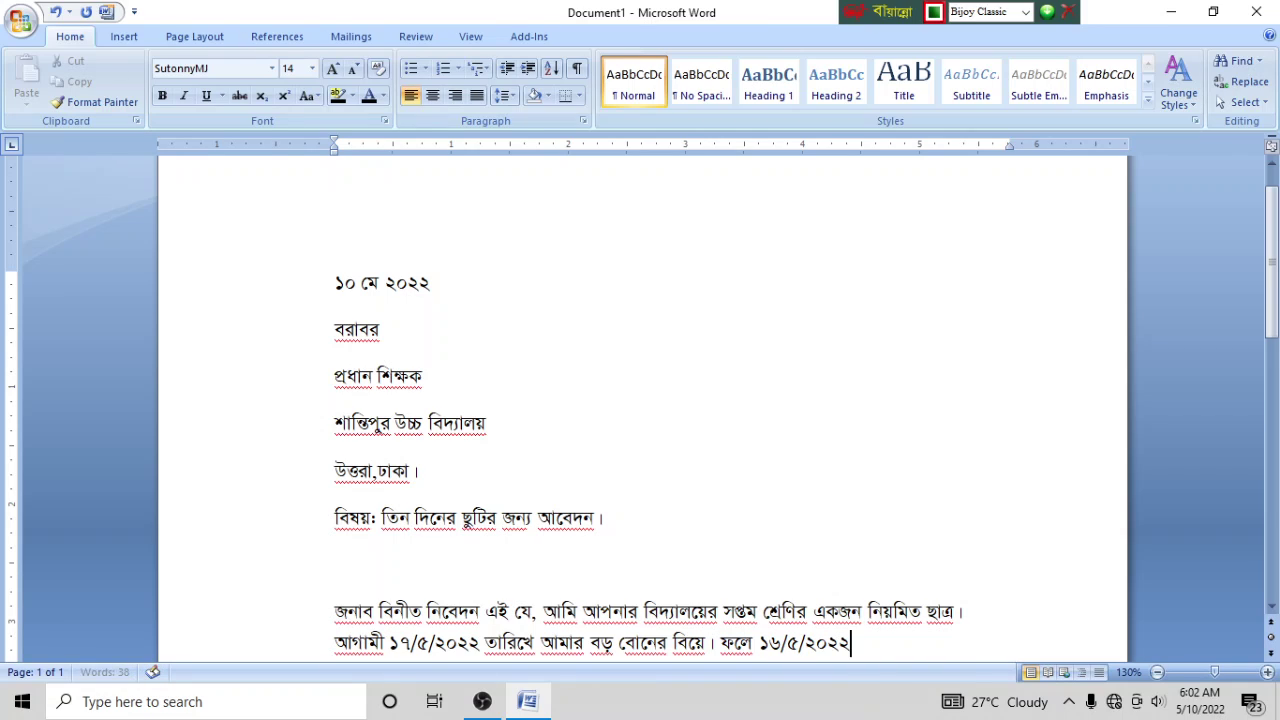
{"action": "type", "text": " তারিখ "}
{"action": "type", "text": "থেকে "}
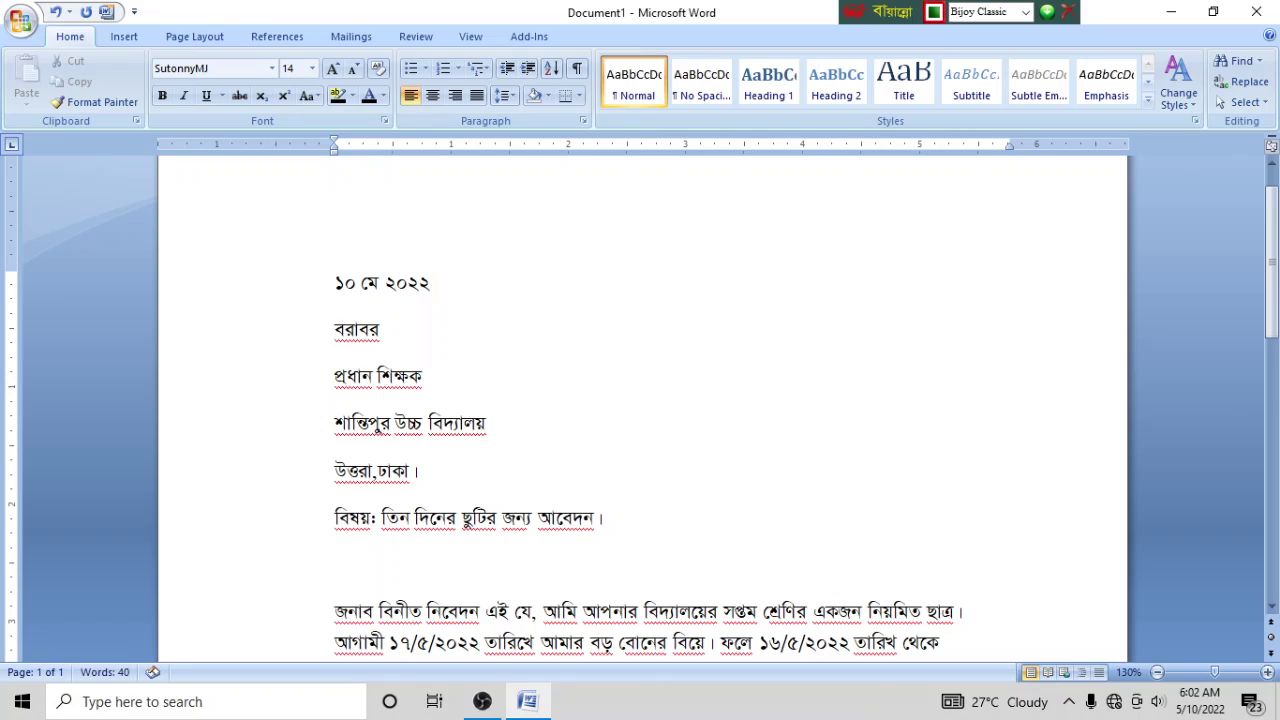
{"action": "type", "text": "১"}
{"action": "type", "text": "৮/৫/"}
{"action": "type", "text": "২০০২ তারি"}
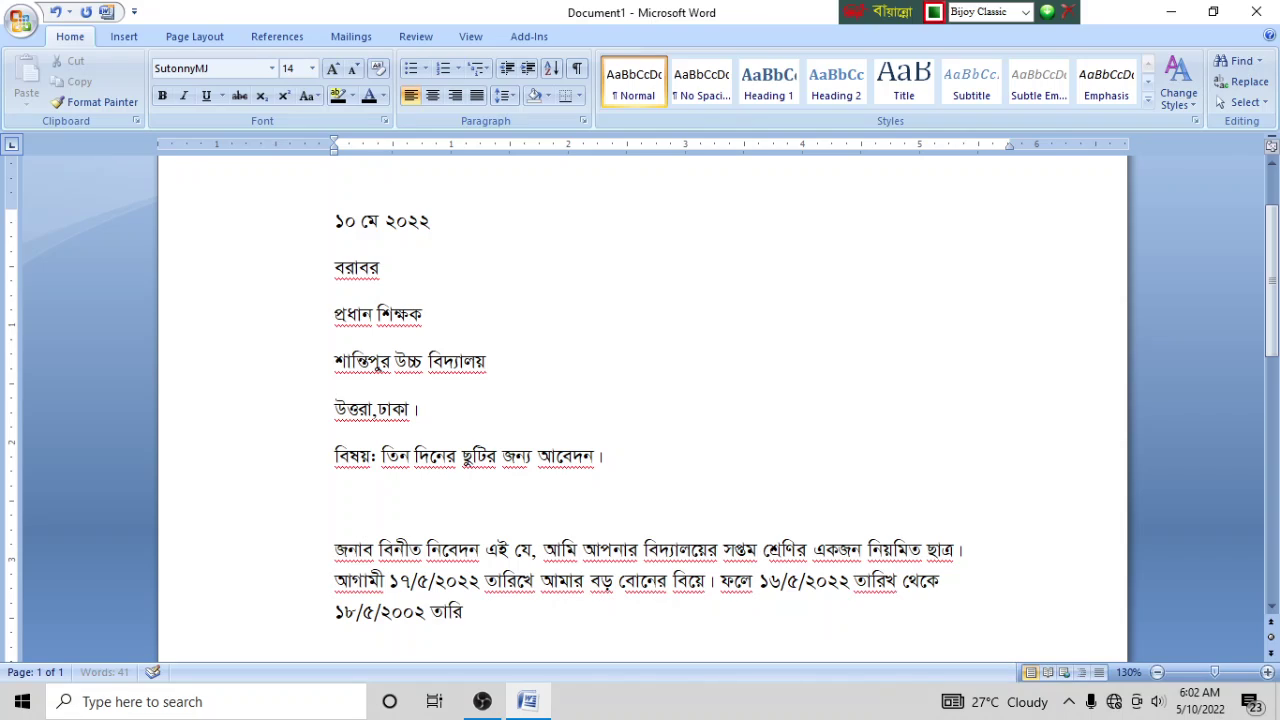
{"action": "type", "text": "খ প"}
{"action": "type", "text": "র্যন্ত "}
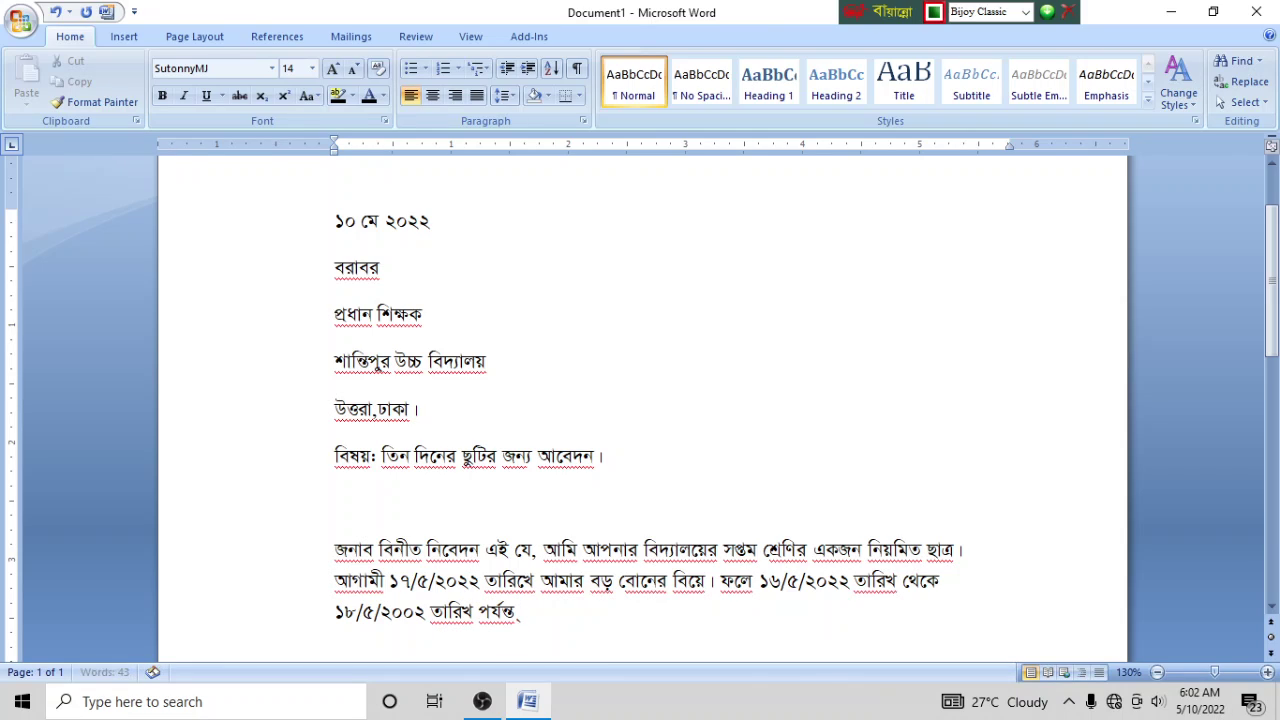
{"action": "type", "text": "আমি স্কুলে"}
{"action": "type", "text": " আসতে পারবো"}
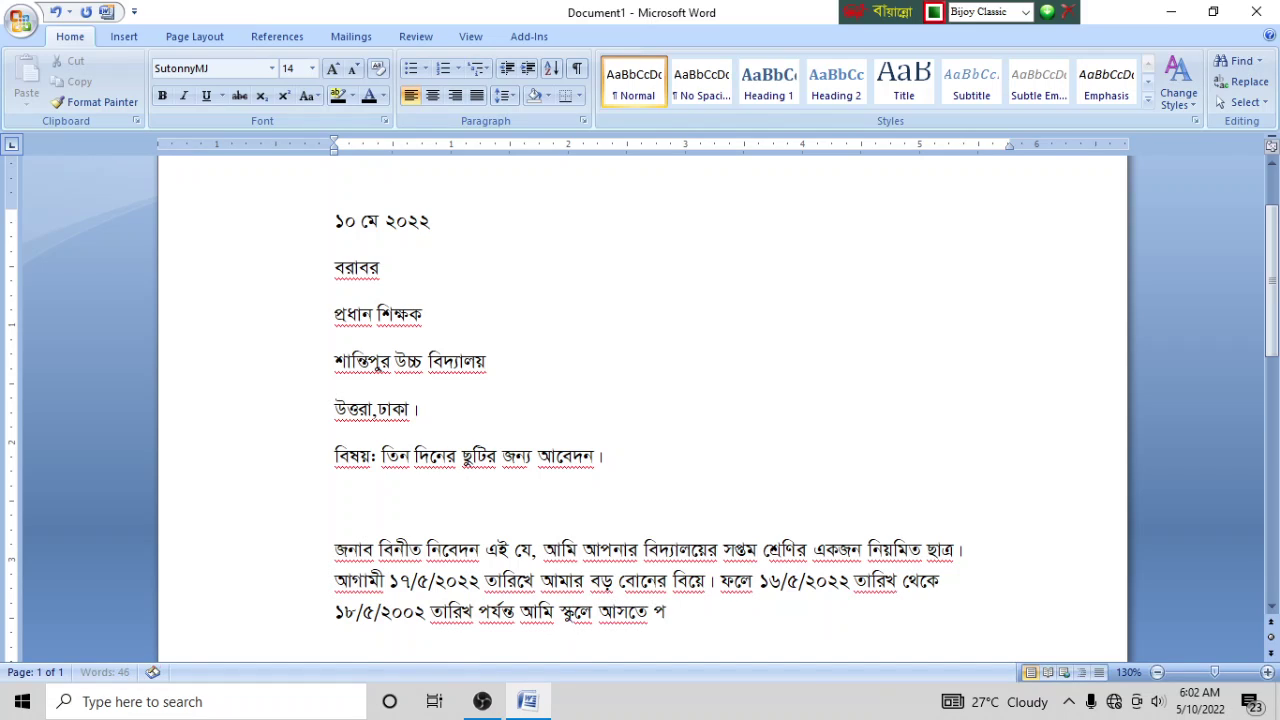
{"action": "type", "text": " না। এ"}
{"action": "type", "text": "জন্য"}
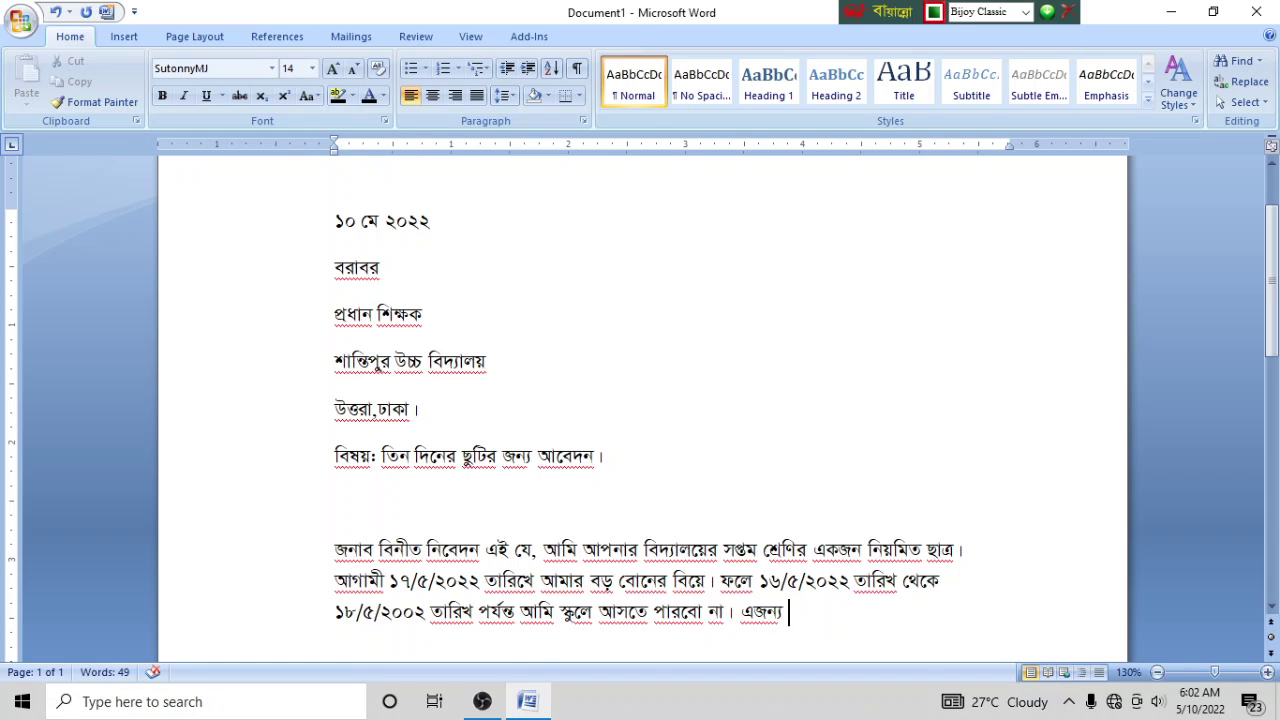
{"action": "type", "text": " আমার"}
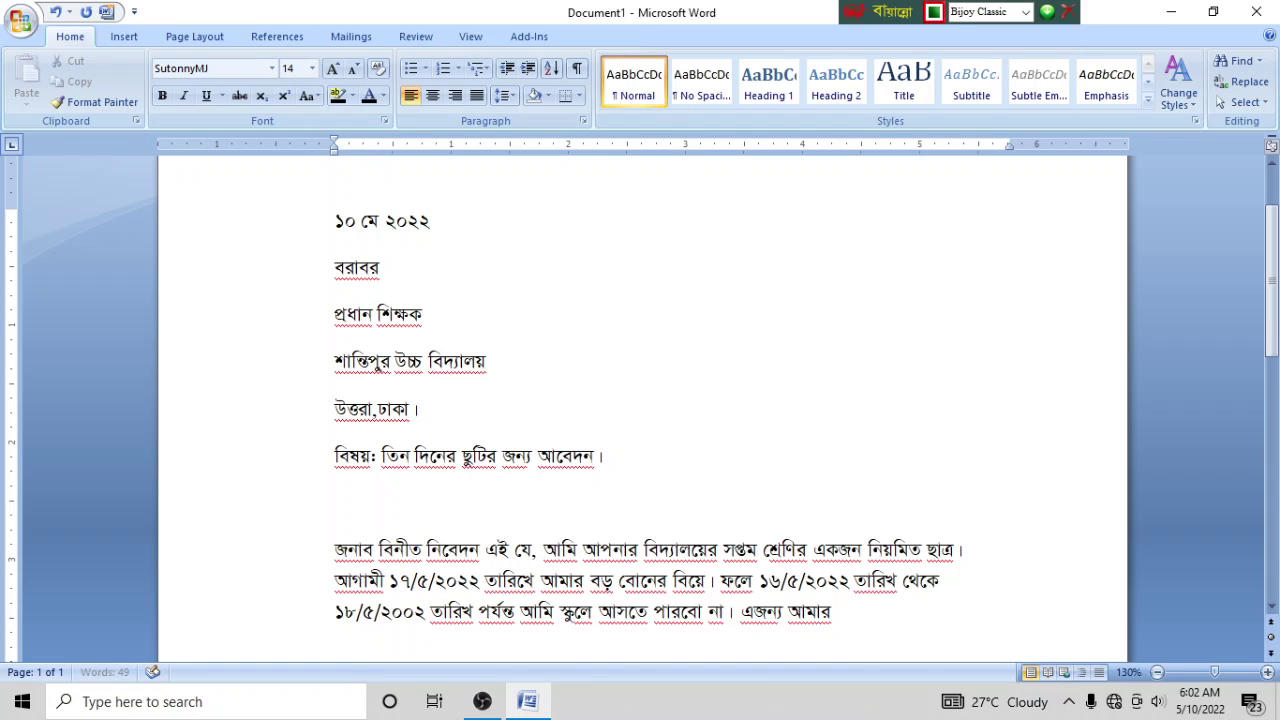
{"action": "type", "text": " উক্ত তিন"}
{"action": "type", "text": " দিনের"}
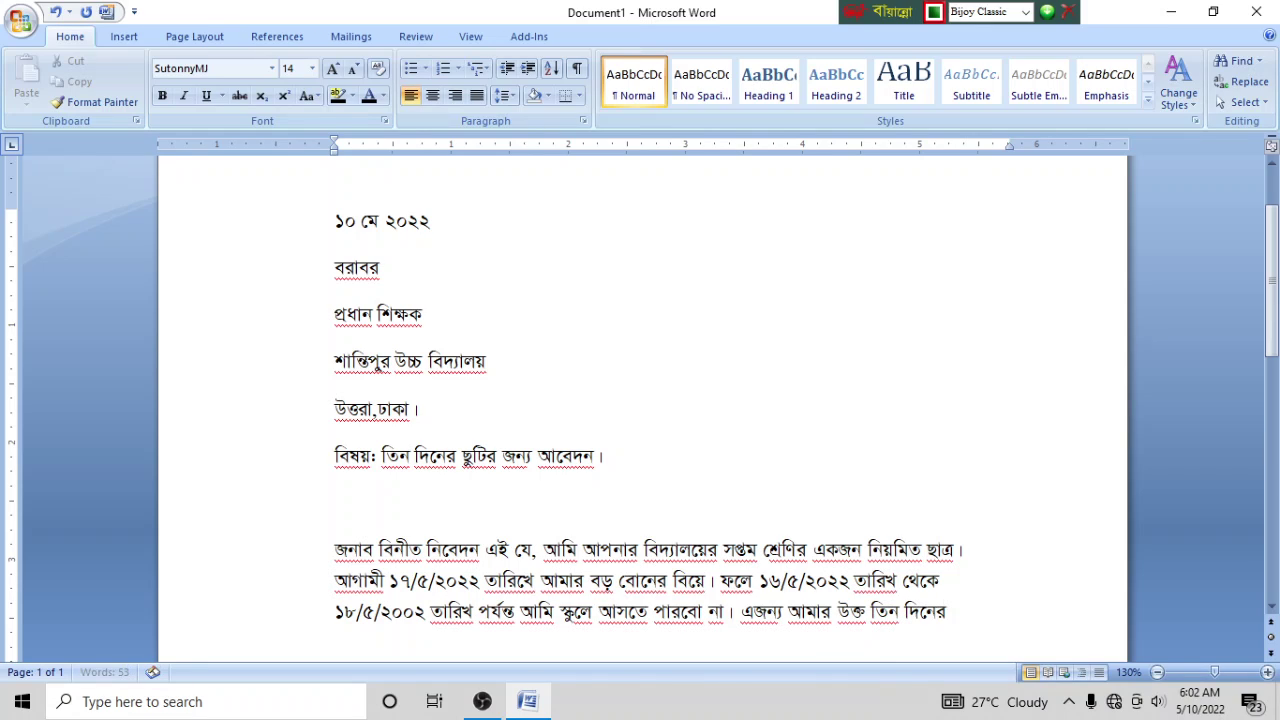
{"action": "type", "text": " ছু"}
{"action": "type", "text": "টি প্র"}
{"action": "type", "text": "য়"}
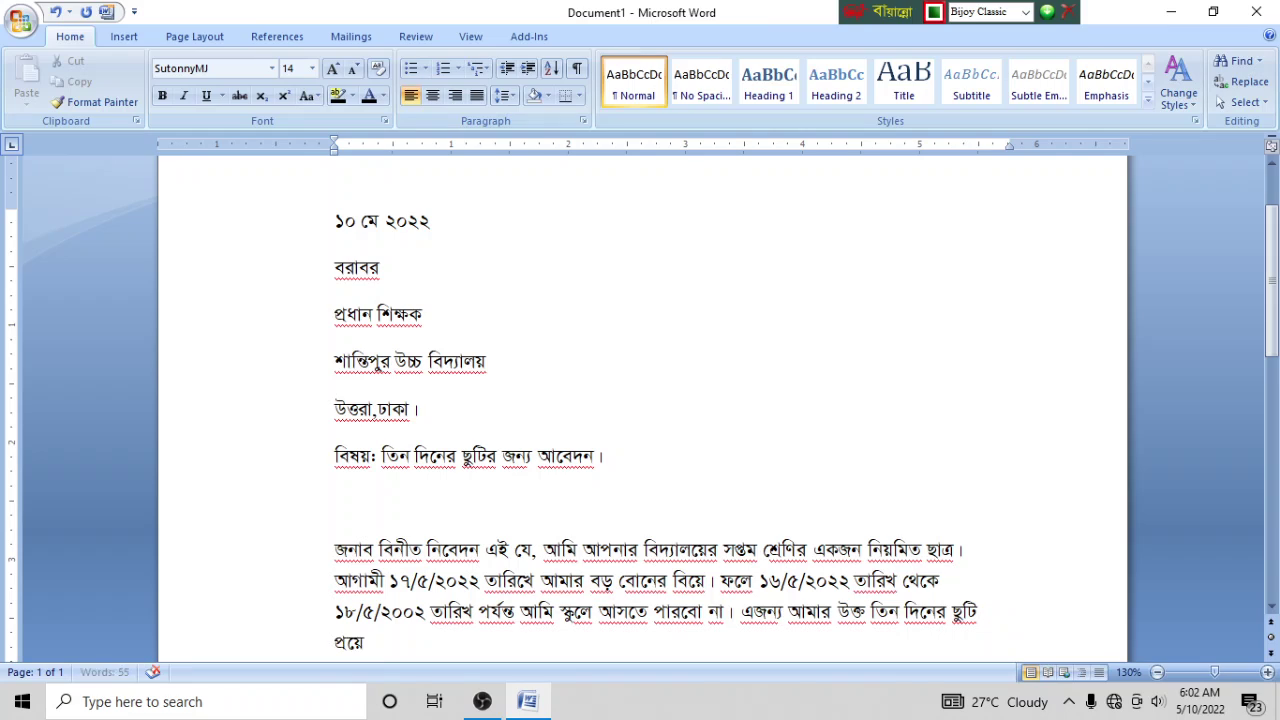
{"action": "type", "text": "োজন।"}
{"action": "key", "text": "Return"}
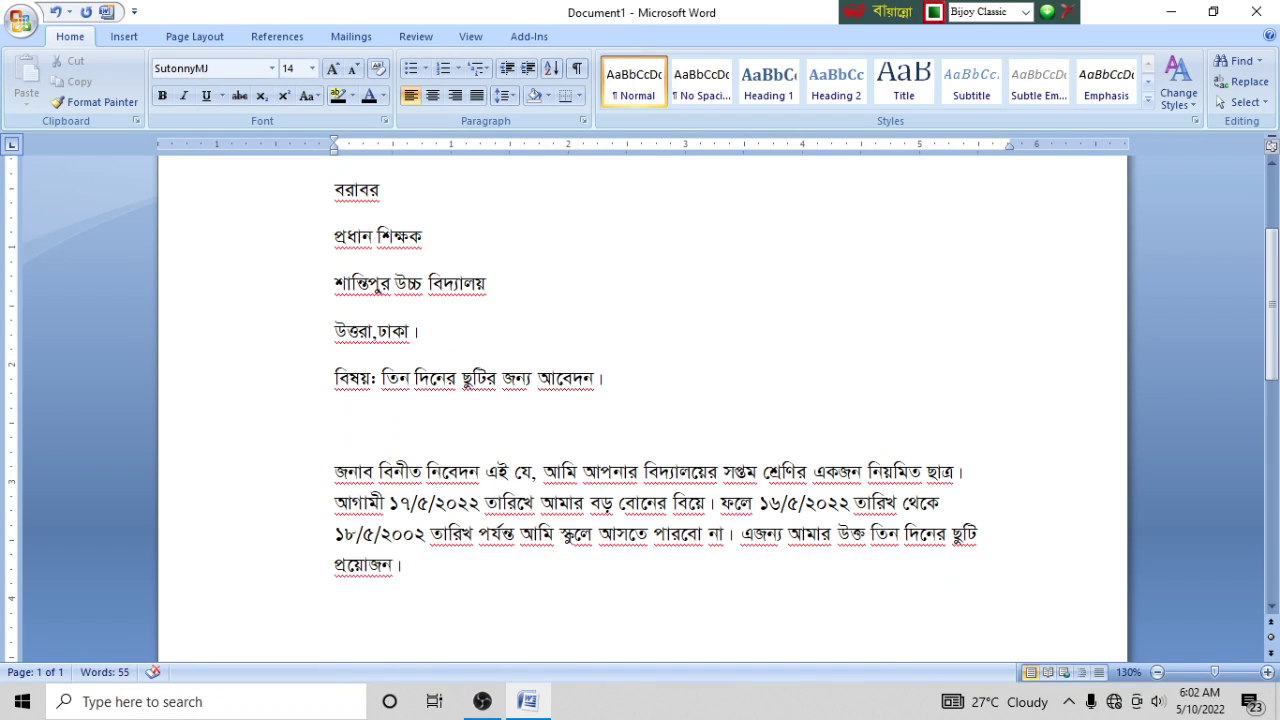
{"action": "key", "text": "Return"}
Step: Type the closing 'অতএব, ... সদয় অনুমতি কামনা করছি।', correcting করচি, at 67 words
{"action": "type", "text": "অত"}
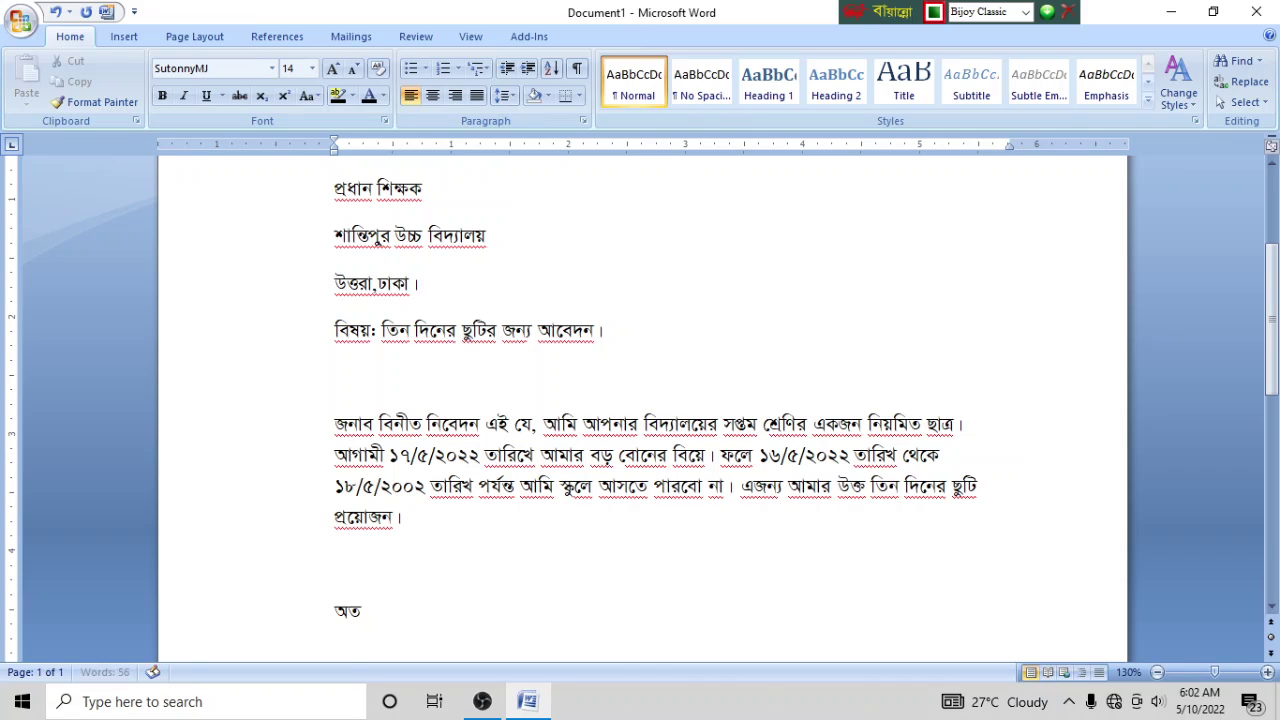
{"action": "type", "text": "এব"}
{"action": "type", "text": ", আমাকে"}
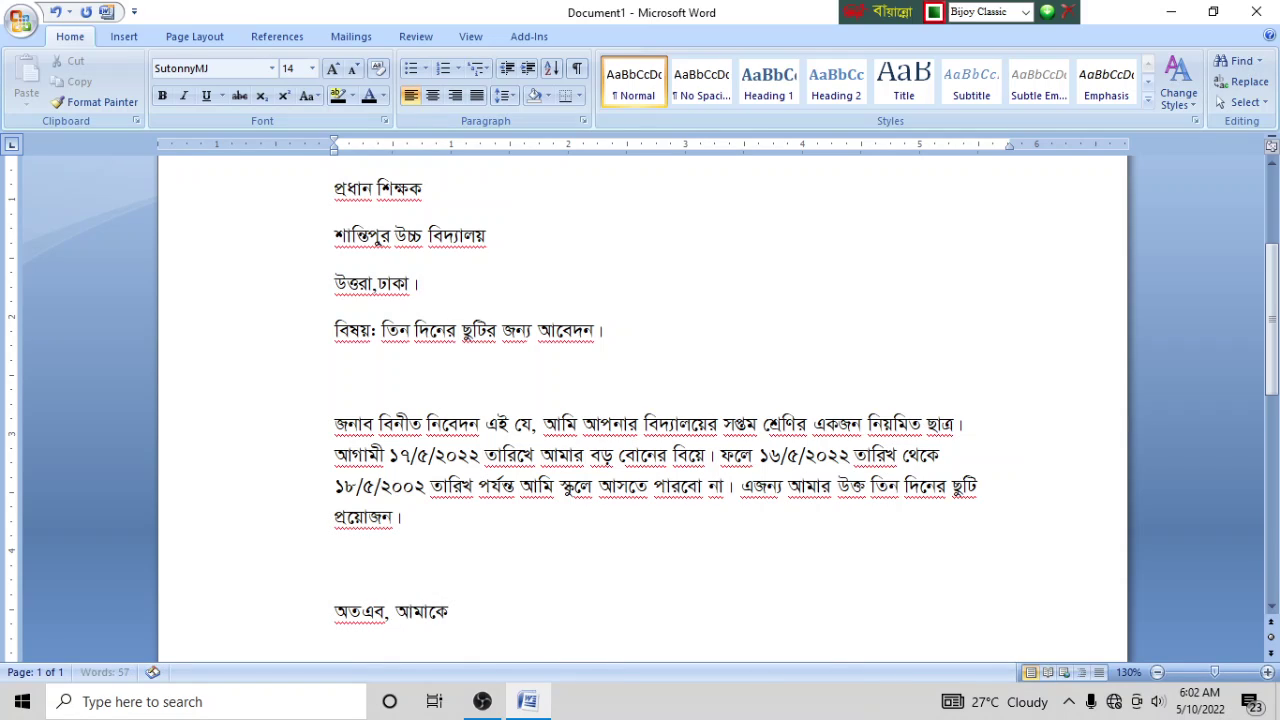
{"action": "type", "text": " উক্ত"}
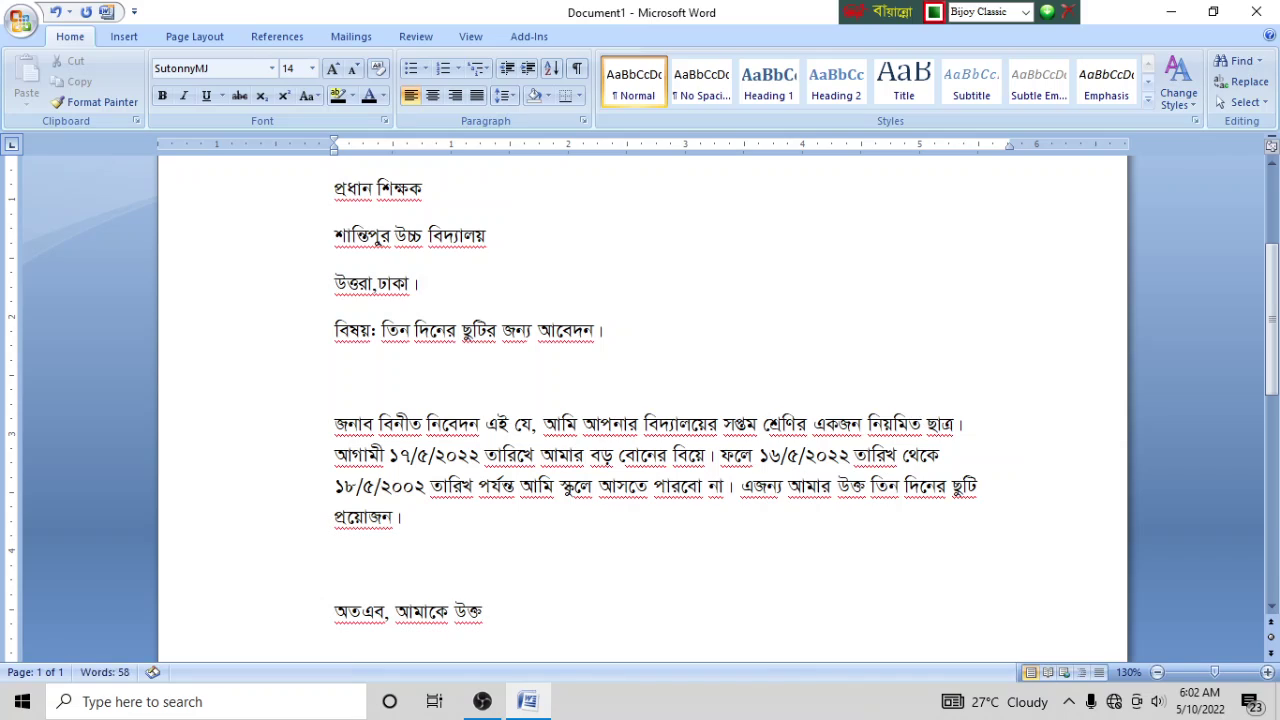
{"action": "type", "text": " তিন দিন"}
{"action": "type", "text": "ের ছ"}
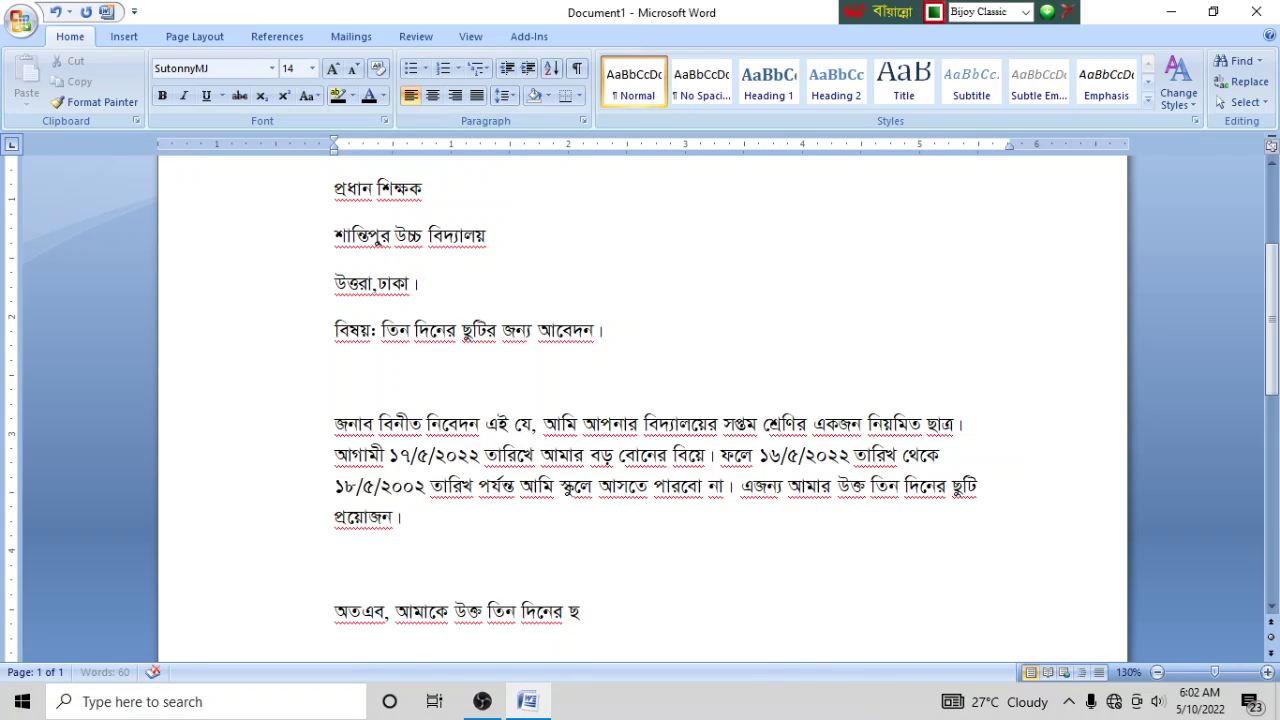
{"action": "type", "text": " দানে"}
{"action": "type", "text": " আপনা"}
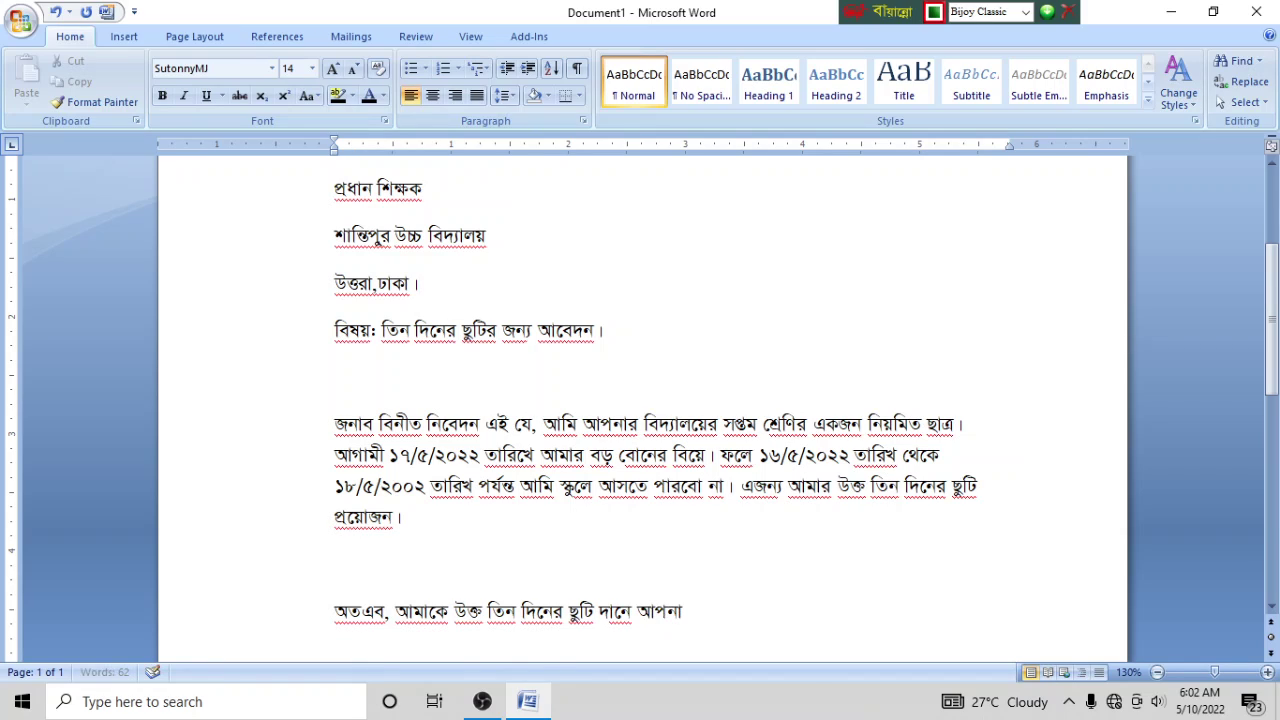
{"action": "type", "text": "র সদয়"}
{"action": "type", "text": " অনুমতি"}
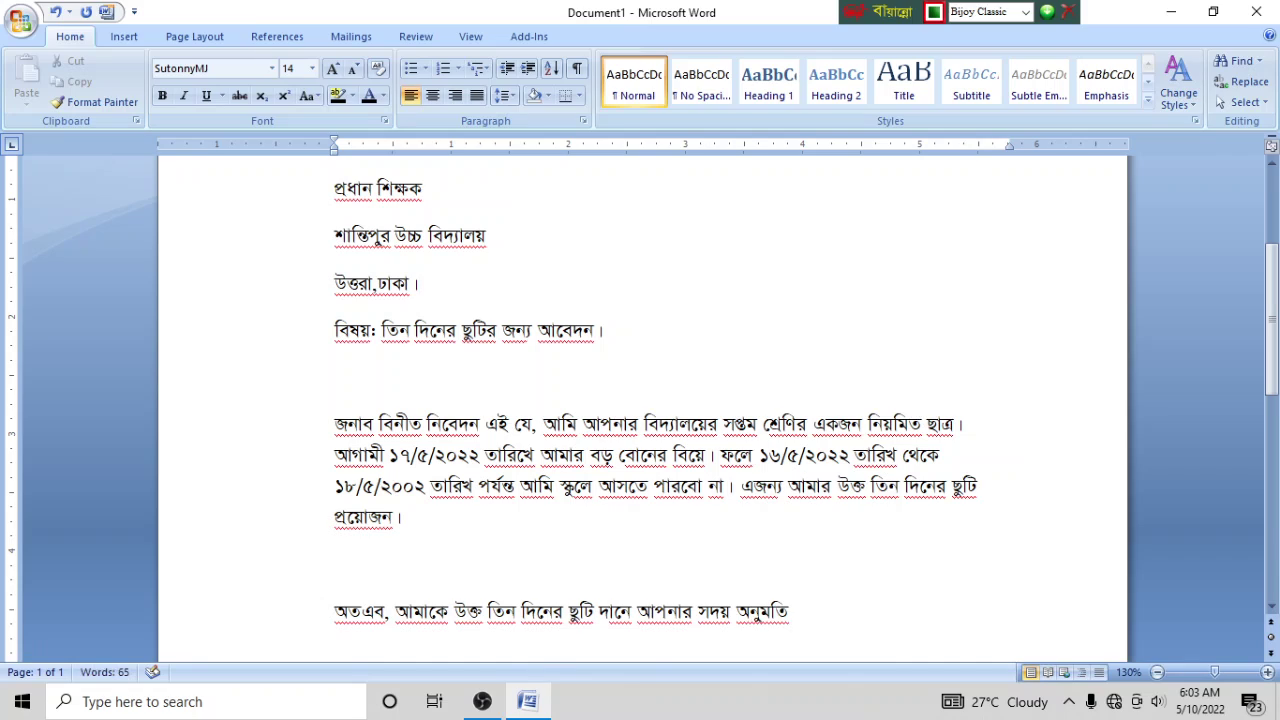
{"action": "type", "text": " কামনা"}
{"action": "type", "text": " করাচি"}
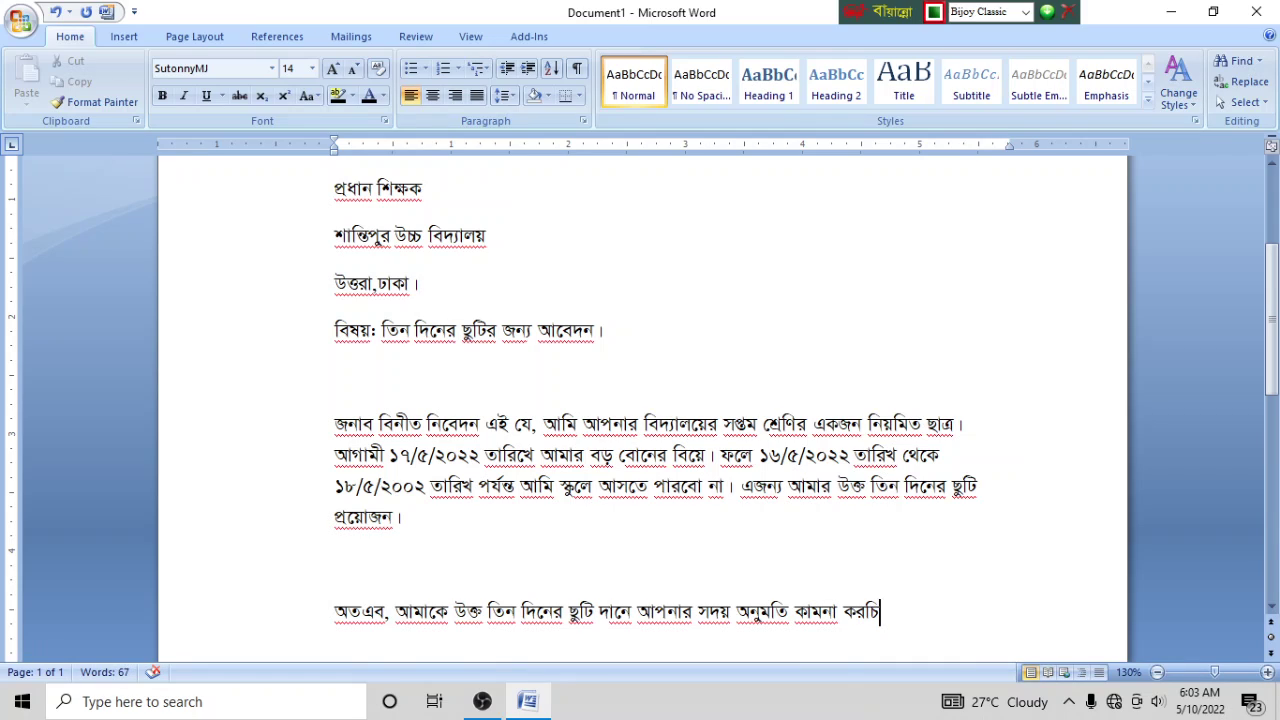
{"action": "key", "text": "BackSpace"}
{"action": "key", "text": "BackSpace"}
{"action": "type", "text": "ছি"}
{"action": "key", "text": "ctrl+shift+g"}
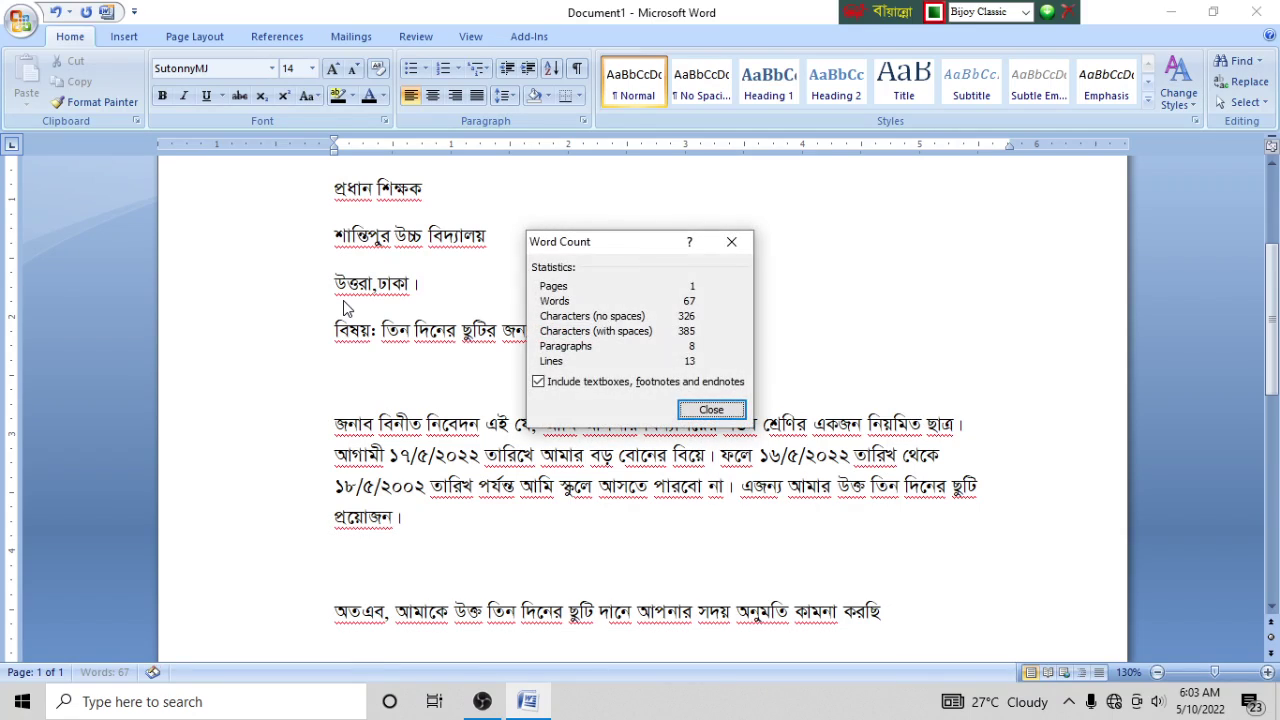
{"action": "key", "text": "Escape"}
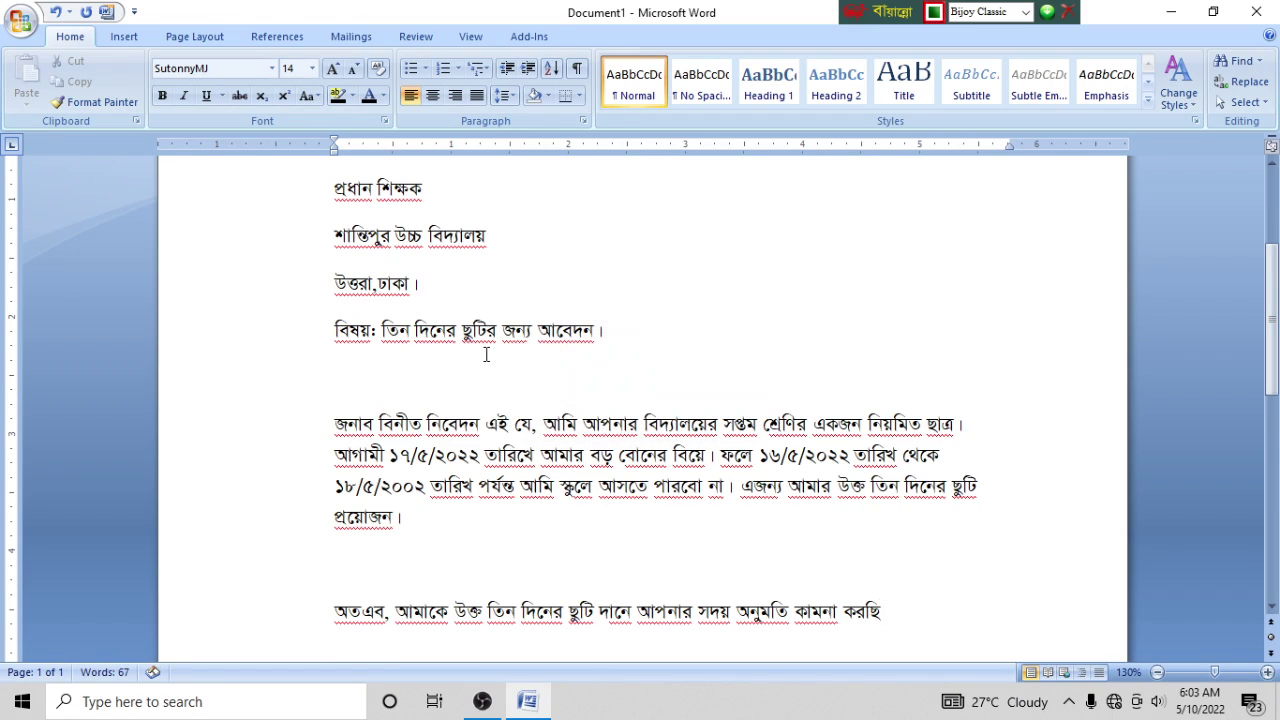
{"action": "type", "text": "।"}
{"action": "key", "text": "Return"}
{"action": "key", "text": "Return"}
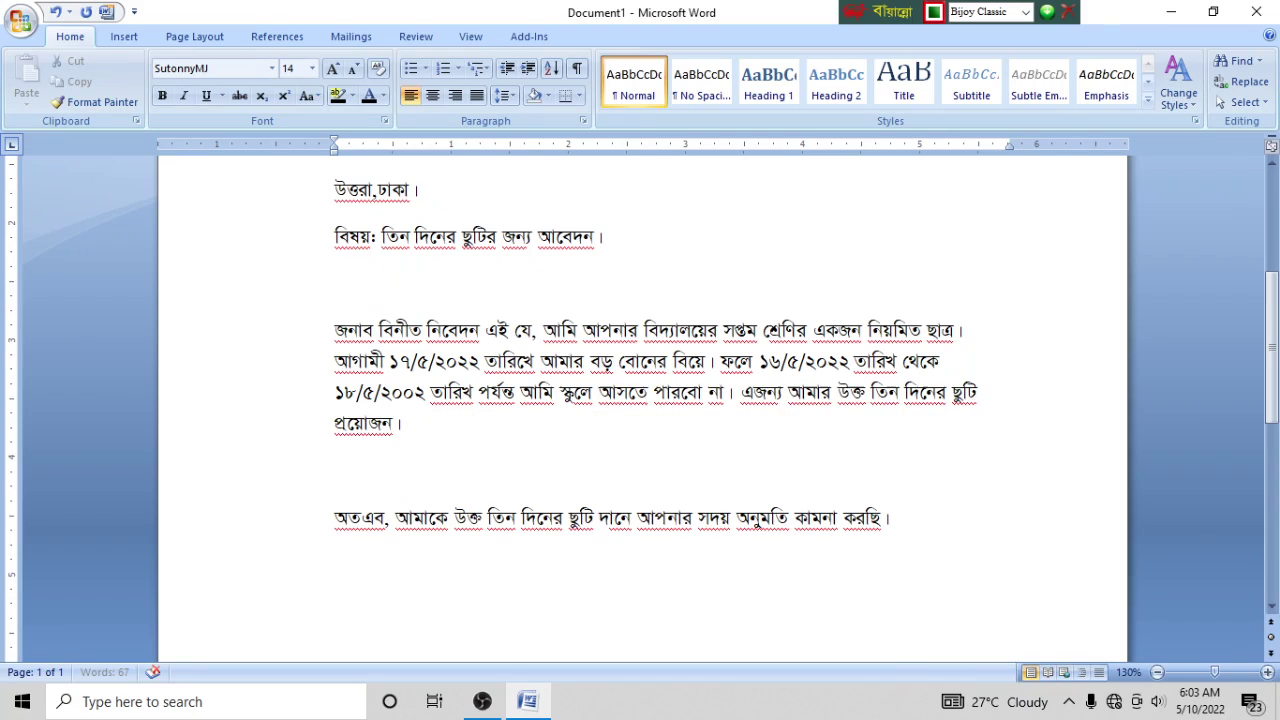
Step: Finish the নিবেদক sign-off and type the student's full name on the line below
{"action": "type", "text": "নিবেদক"}
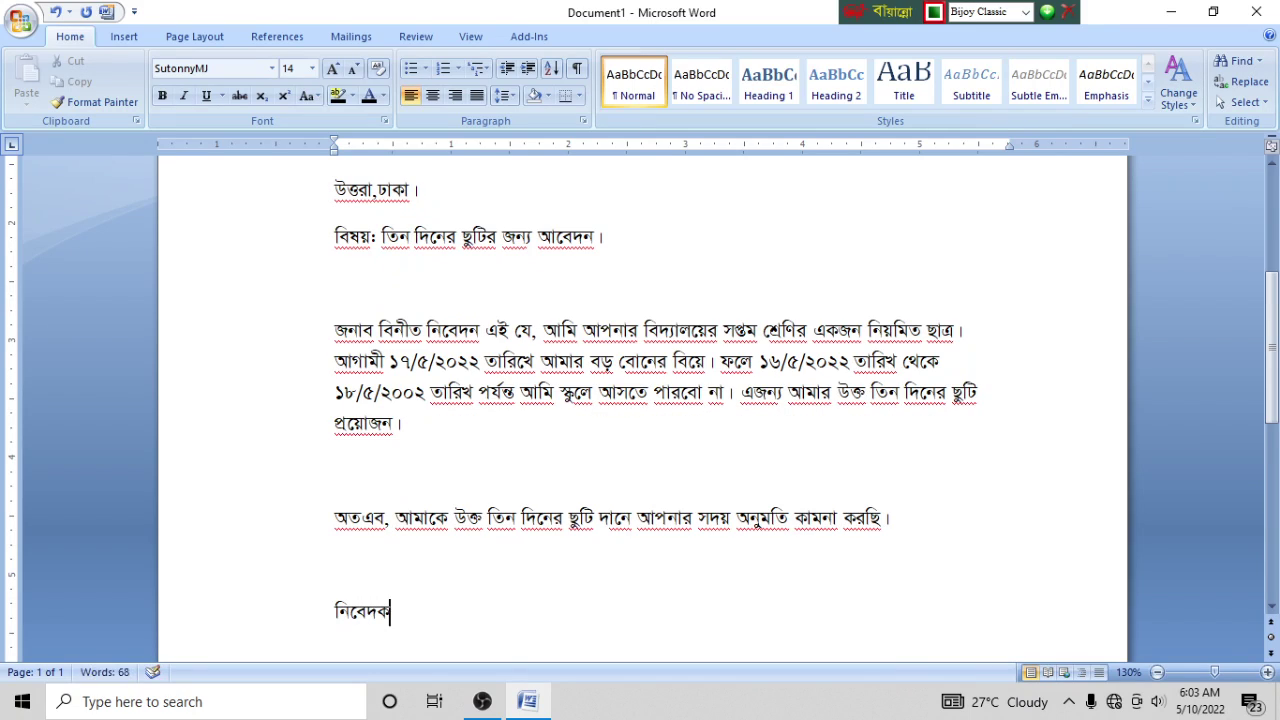
{"action": "key", "text": "Return"}
{"action": "type", "text": "সে"}
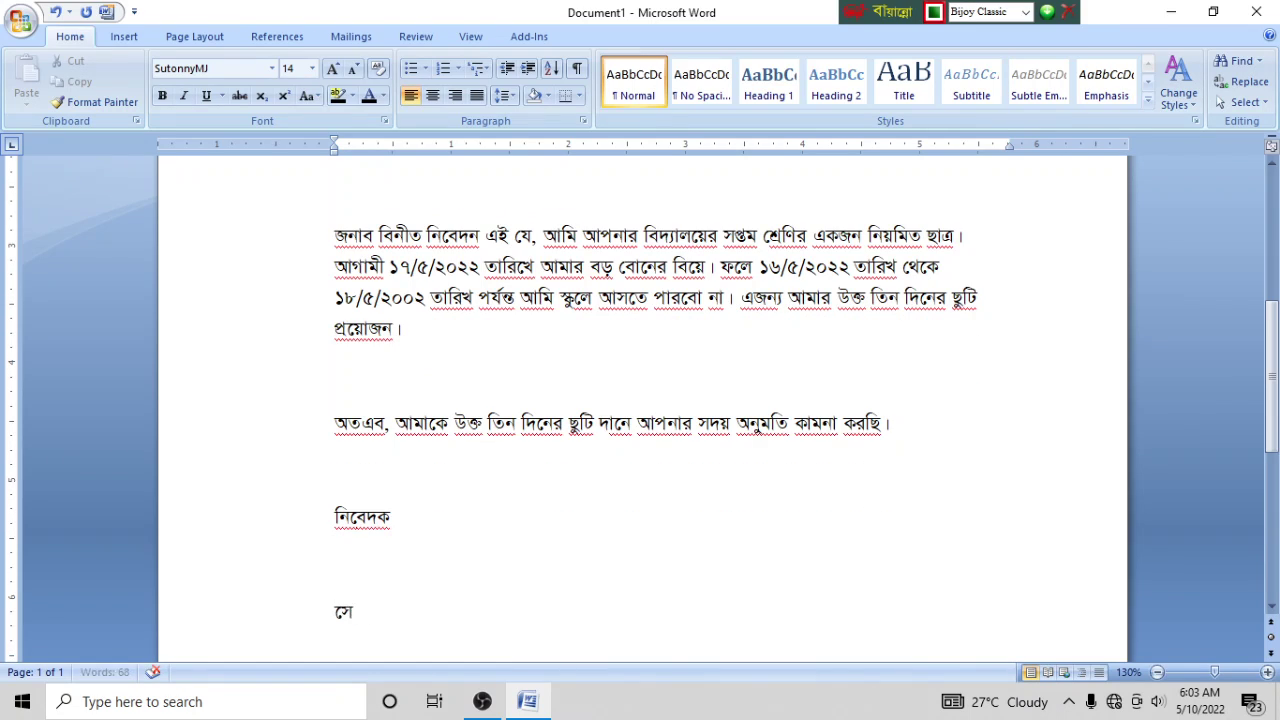
{"action": "type", "text": "হেল আম"}
{"action": "key", "text": "BackSpace"}
{"action": "type", "text": "হমেদ"}
{"action": "key", "text": "Return"}
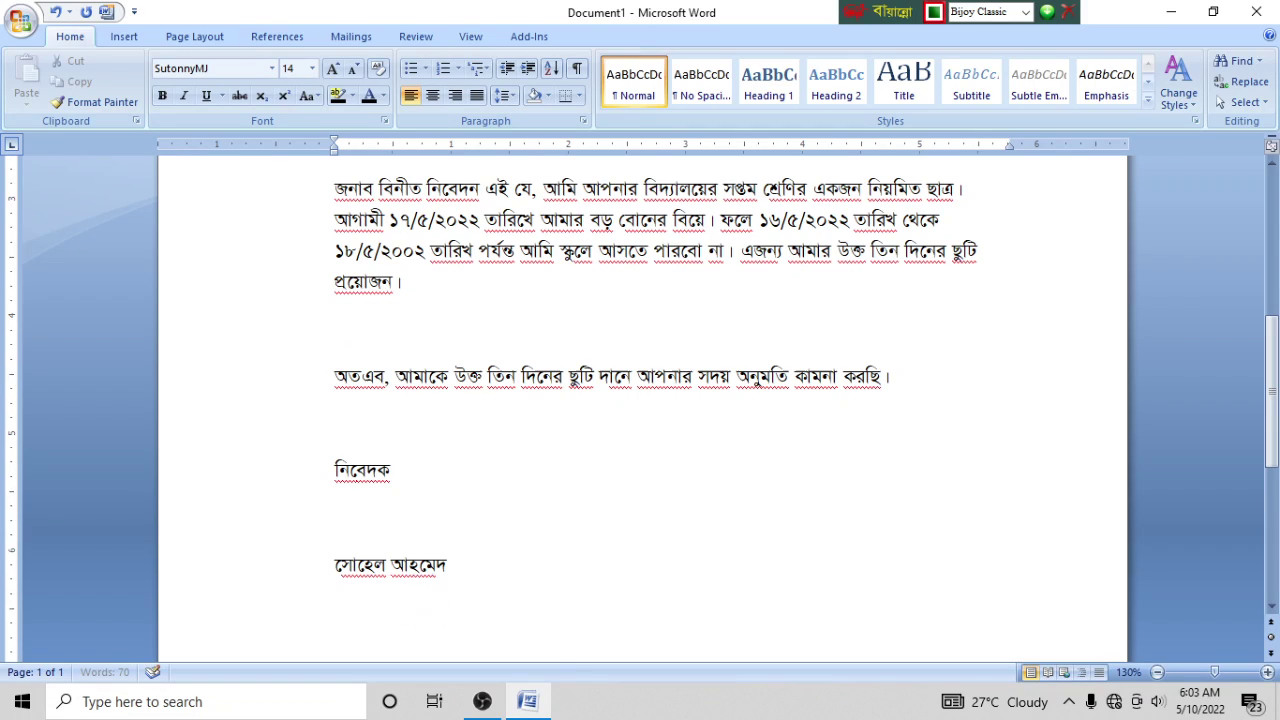
Step: Add the class line 'শ্রেণি: সপ্তম' and a roll number line with section দিবা
{"action": "type", "text": "শ্রে"}
{"action": "type", "text": "ণি: "}
{"action": "type", "text": "সপ্তম"}
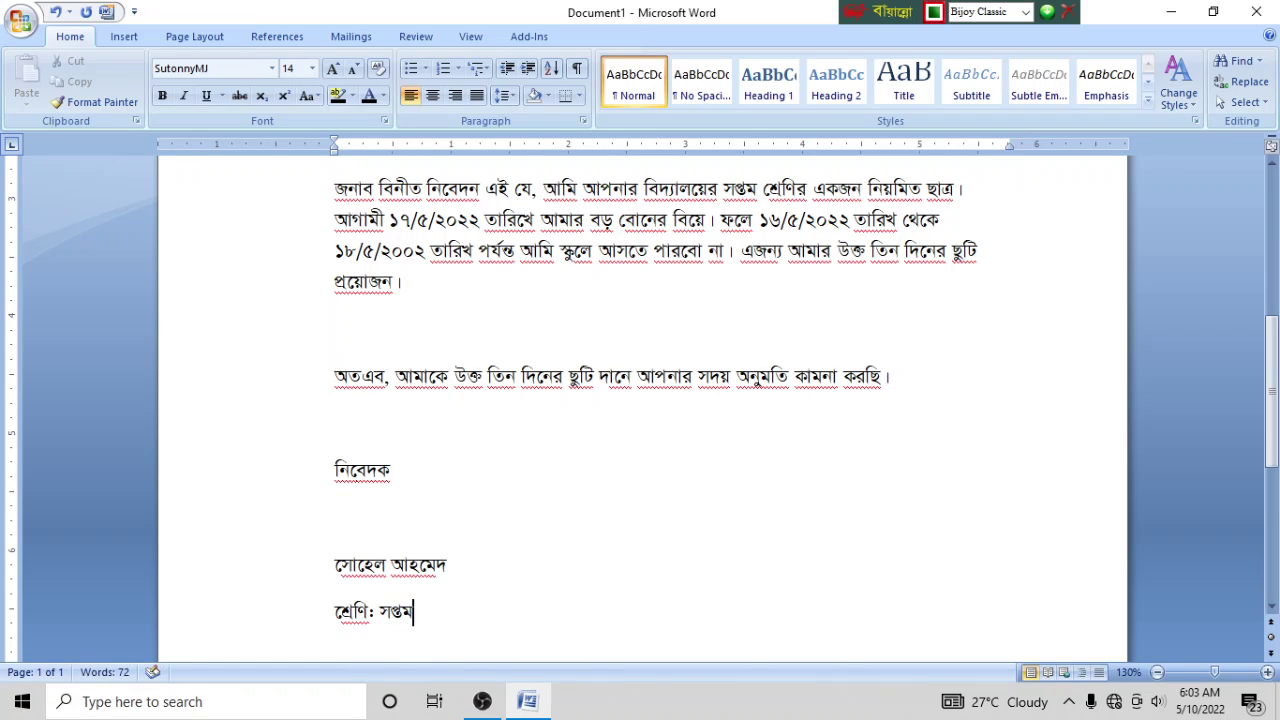
{"action": "type", "text": ","}
{"action": "key", "text": "BackSpace"}
{"action": "key", "text": "Return"}
{"action": "type", "text": "বের"}
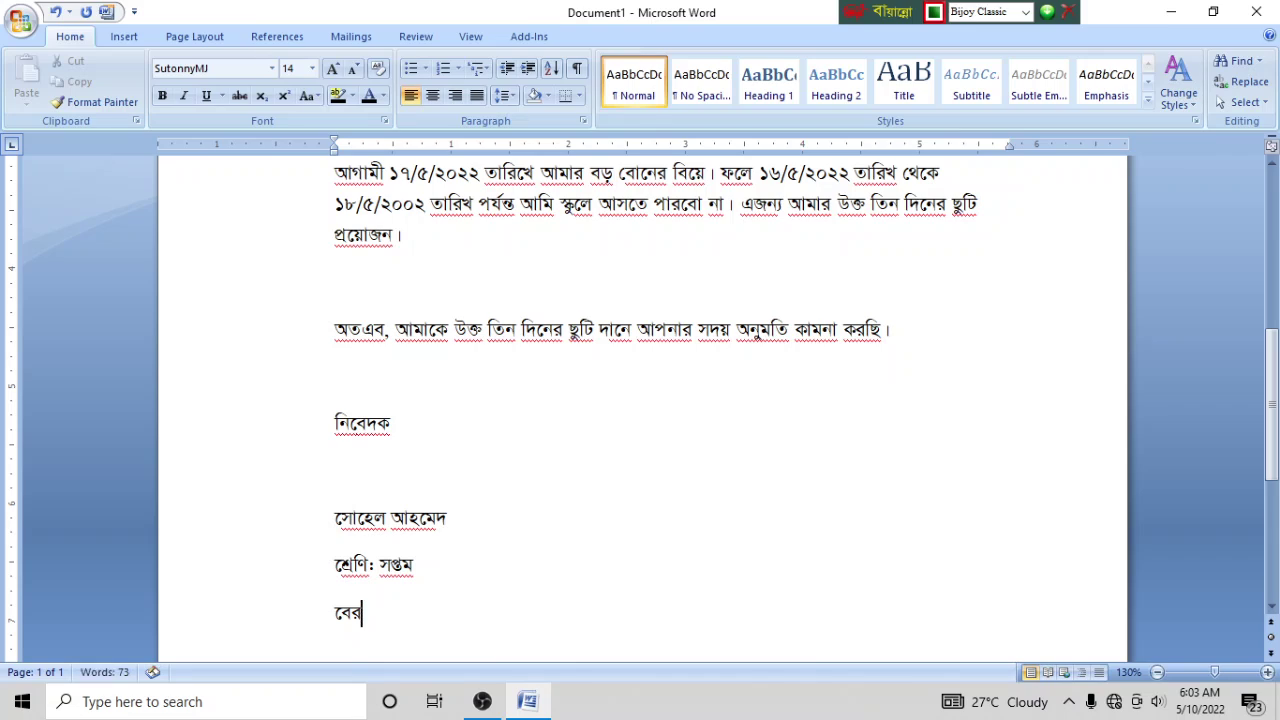
{"action": "key", "text": "BackSpace"}
{"action": "key", "text": "BackSpace"}
{"action": "type", "text": "vf"}
{"action": "type", "text": "লঃ ৭"}
{"action": "type", "text": ", শাখা"}
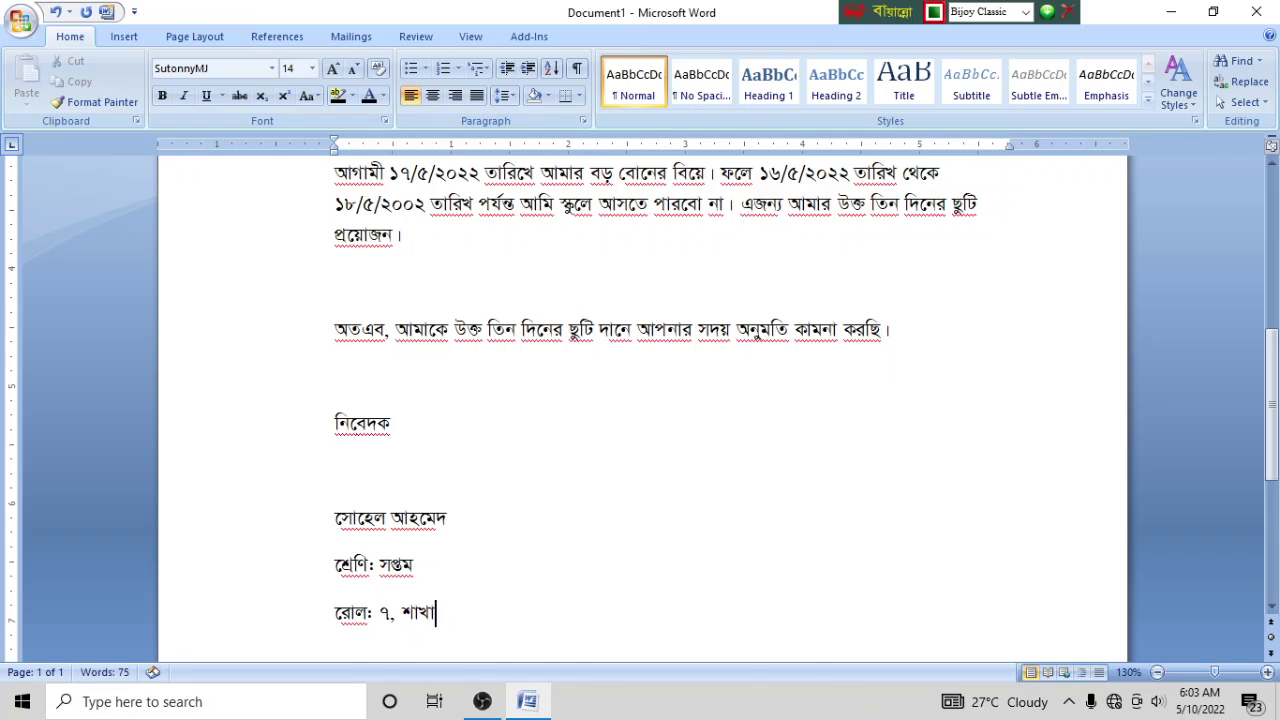
{"action": "type", "text": ": দিবা।"}
{"action": "scroll", "coordinate": [515, 340], "scroll_direction": "up", "scroll_amount": 2}
{"action": "scroll", "coordinate": [556, 380], "scroll_direction": "up", "scroll_amount": 4}
{"action": "scroll", "coordinate": [578, 347], "scroll_direction": "up", "scroll_amount": 3}
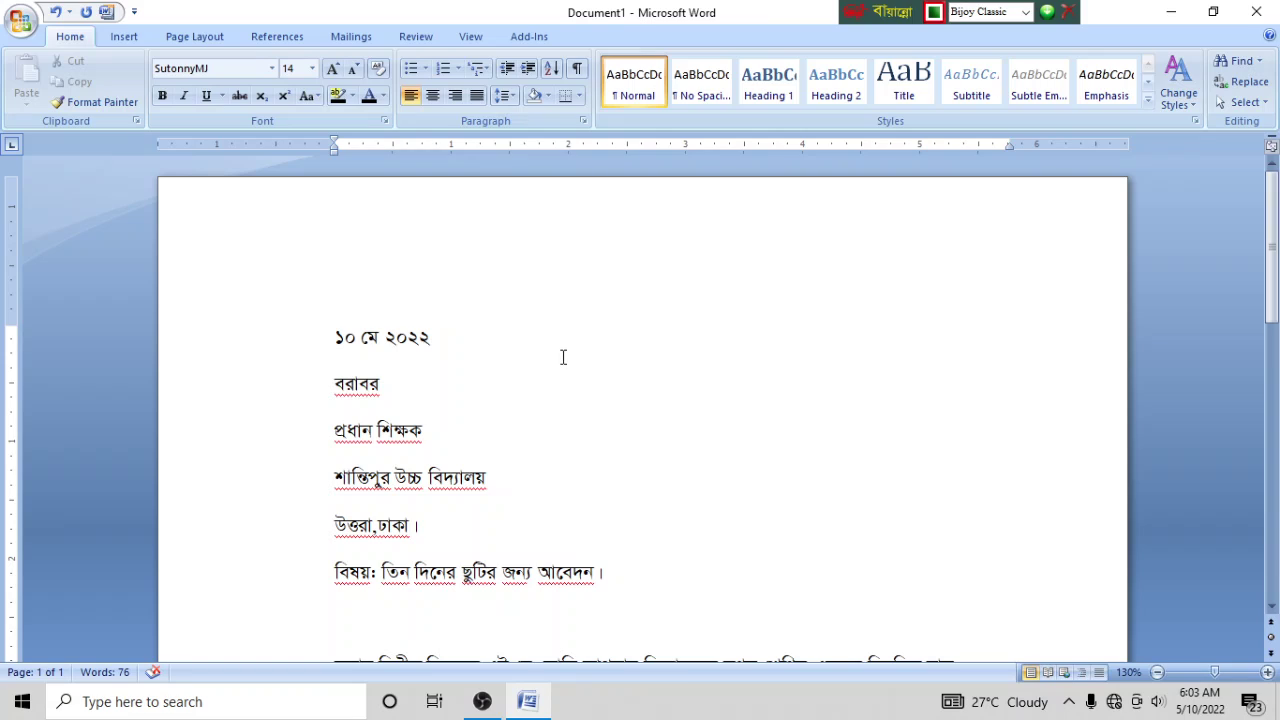
{"action": "scroll", "coordinate": [570, 352], "scroll_direction": "down", "scroll_amount": 1}
{"action": "scroll", "coordinate": [570, 352], "scroll_direction": "up", "scroll_amount": 1}
Step: Give the five date and address lines single line spacing with 0 pt spacing after
{"action": "left_click_drag", "start_coordinate": [329, 383], "coordinate": [442, 500]}
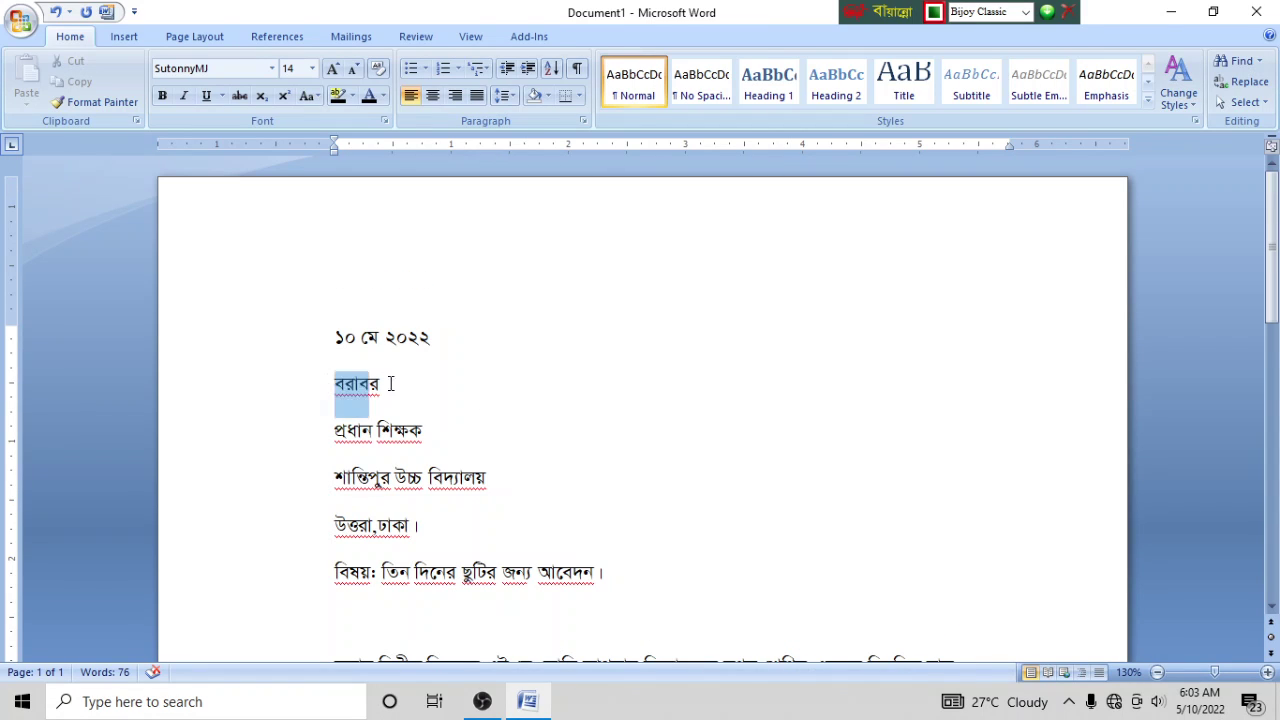
{"action": "left_click", "coordinate": [439, 523]}
{"action": "left_click_drag", "start_coordinate": [427, 527], "coordinate": [338, 340]}
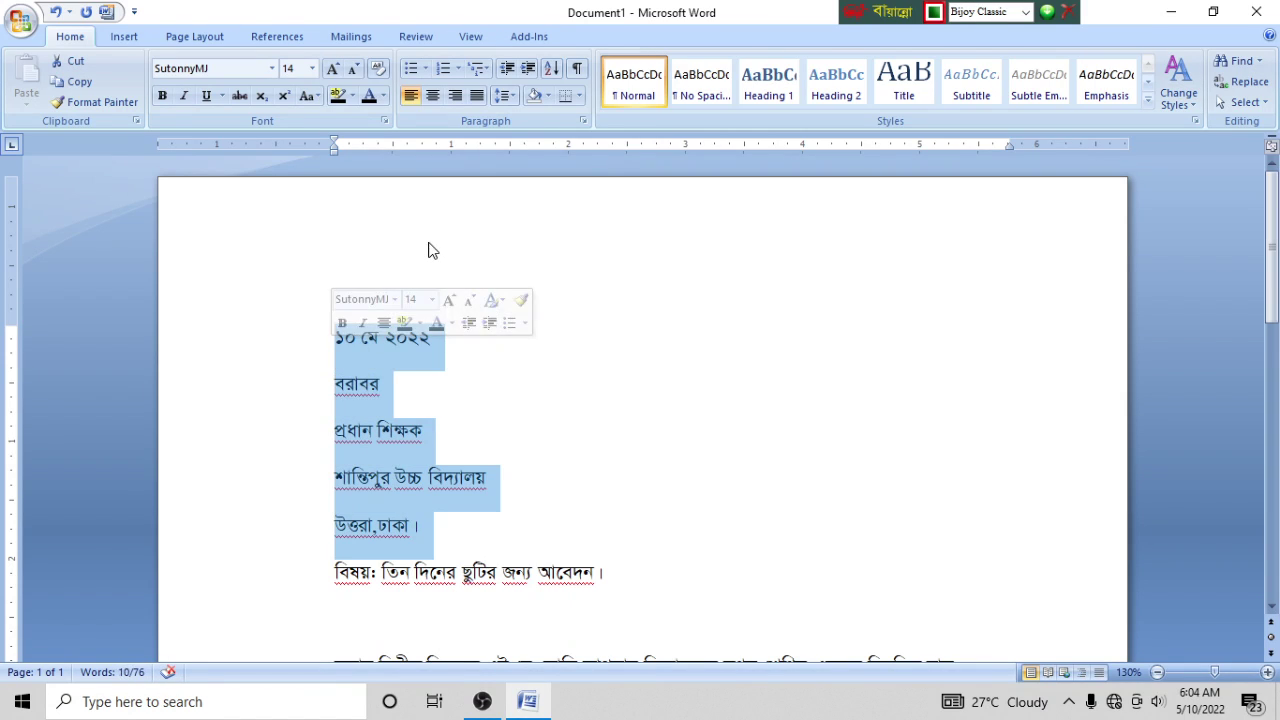
{"action": "left_click", "coordinate": [427, 527]}
{"action": "left_click", "coordinate": [397, 490], "text": "shift"}
{"action": "left_click_drag", "start_coordinate": [397, 494], "coordinate": [346, 360]}
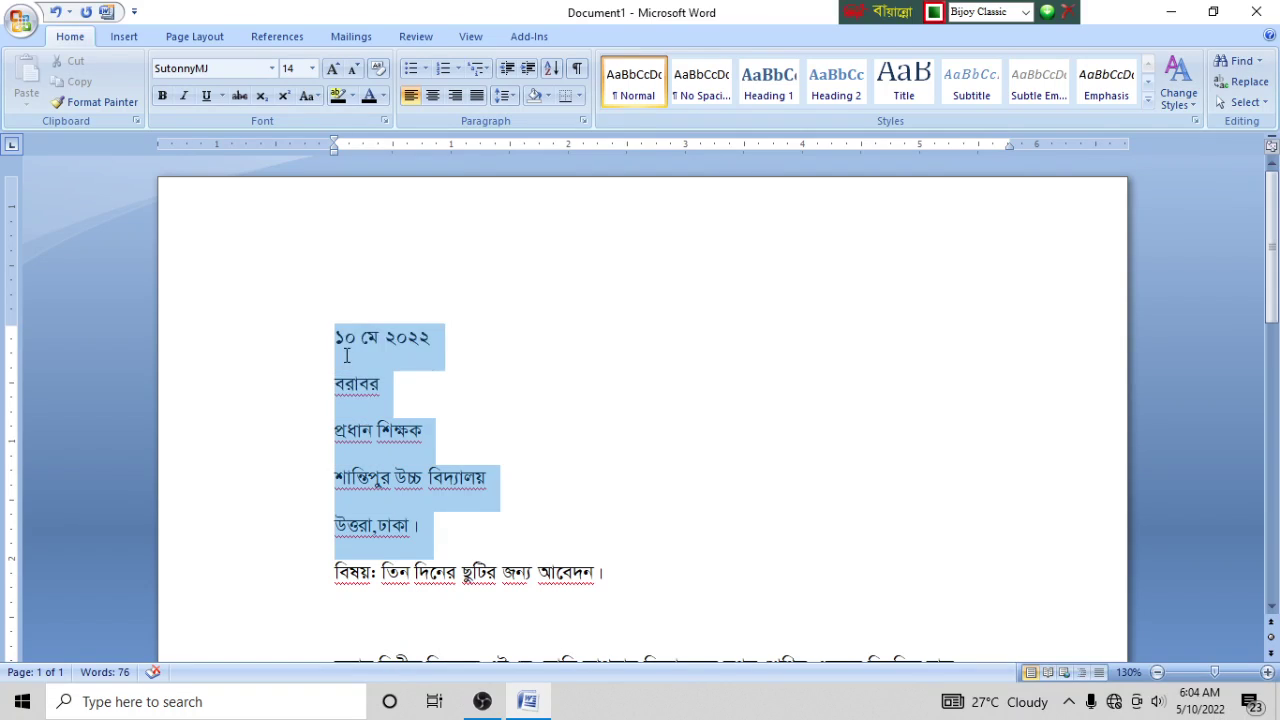
{"action": "left_click", "coordinate": [583, 121]}
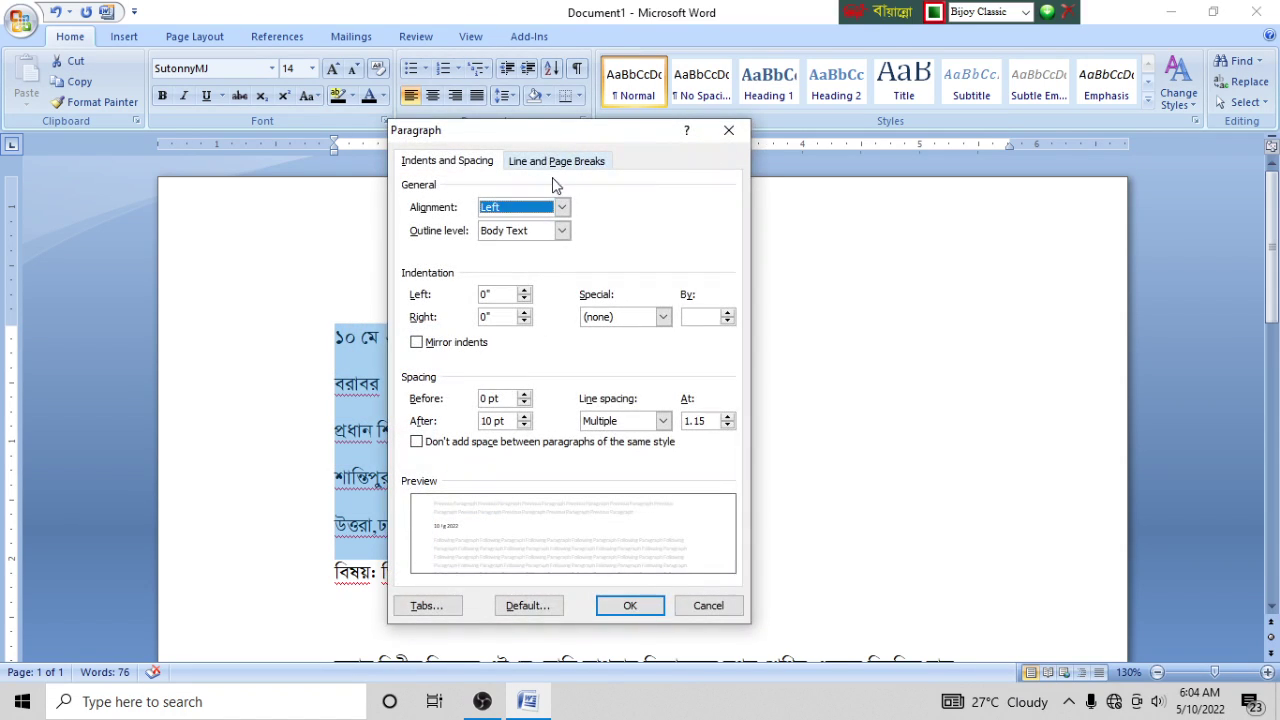
{"action": "left_click", "coordinate": [524, 426]}
{"action": "left_click", "coordinate": [524, 426]}
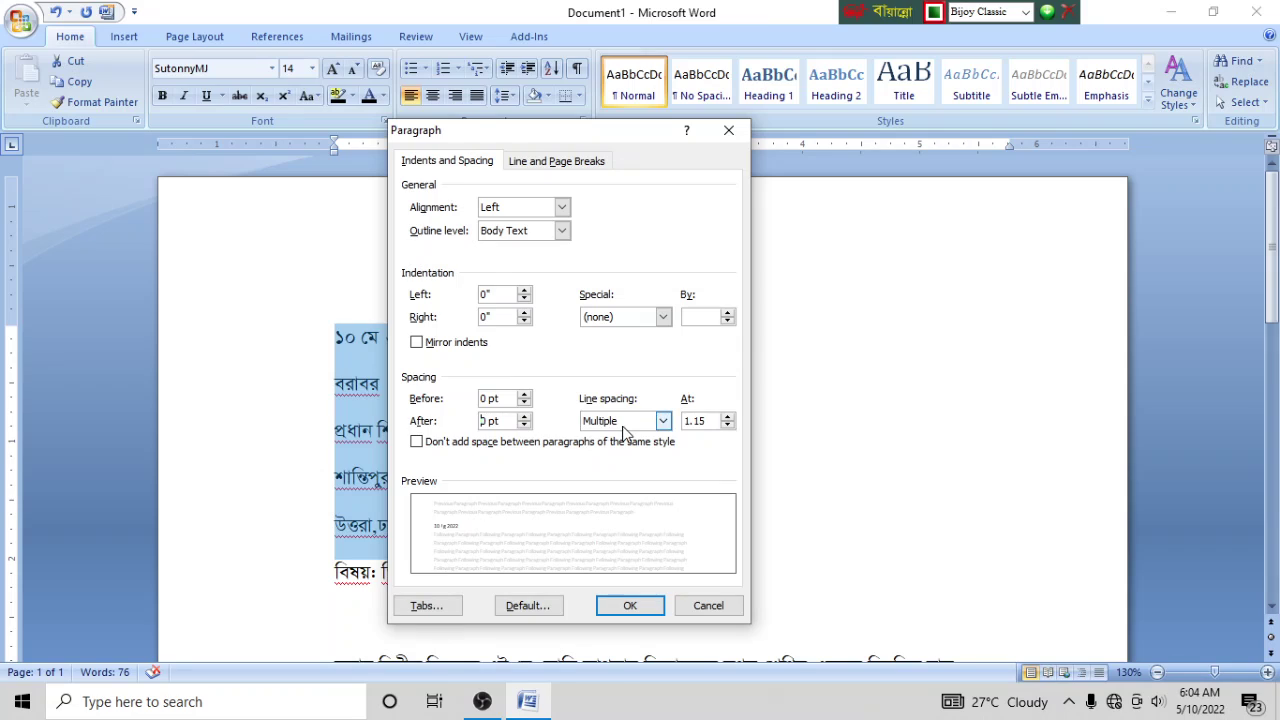
{"action": "left_click", "coordinate": [662, 420]}
{"action": "left_click", "coordinate": [630, 436]}
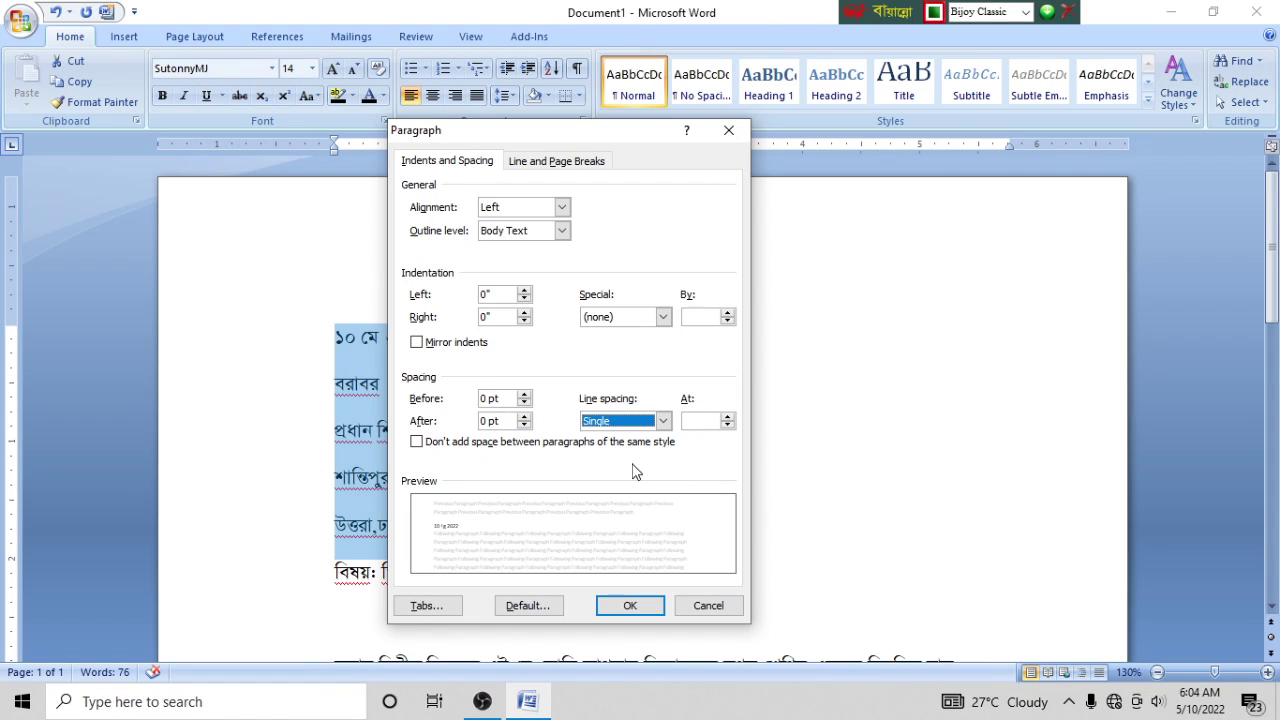
{"action": "left_click", "coordinate": [630, 603]}
{"action": "left_click", "coordinate": [332, 345]}
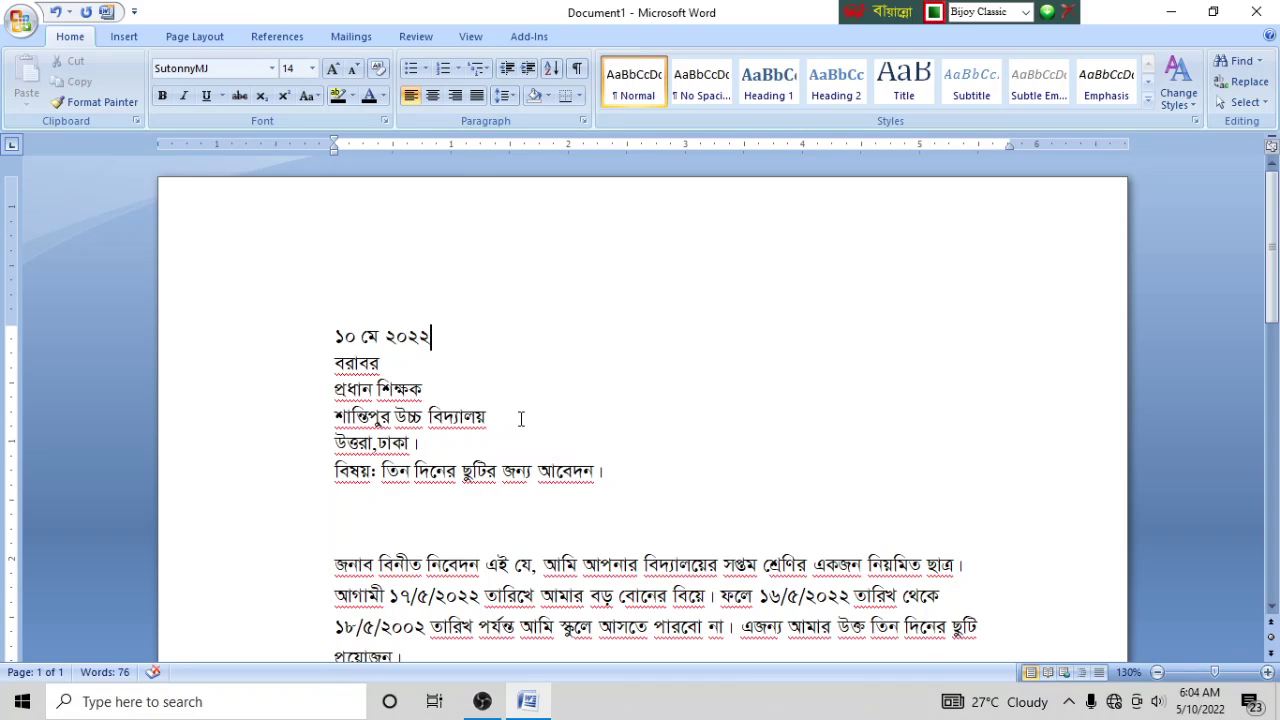
Step: Insert blank lines after the date and after the address block
{"action": "key", "text": "Return"}
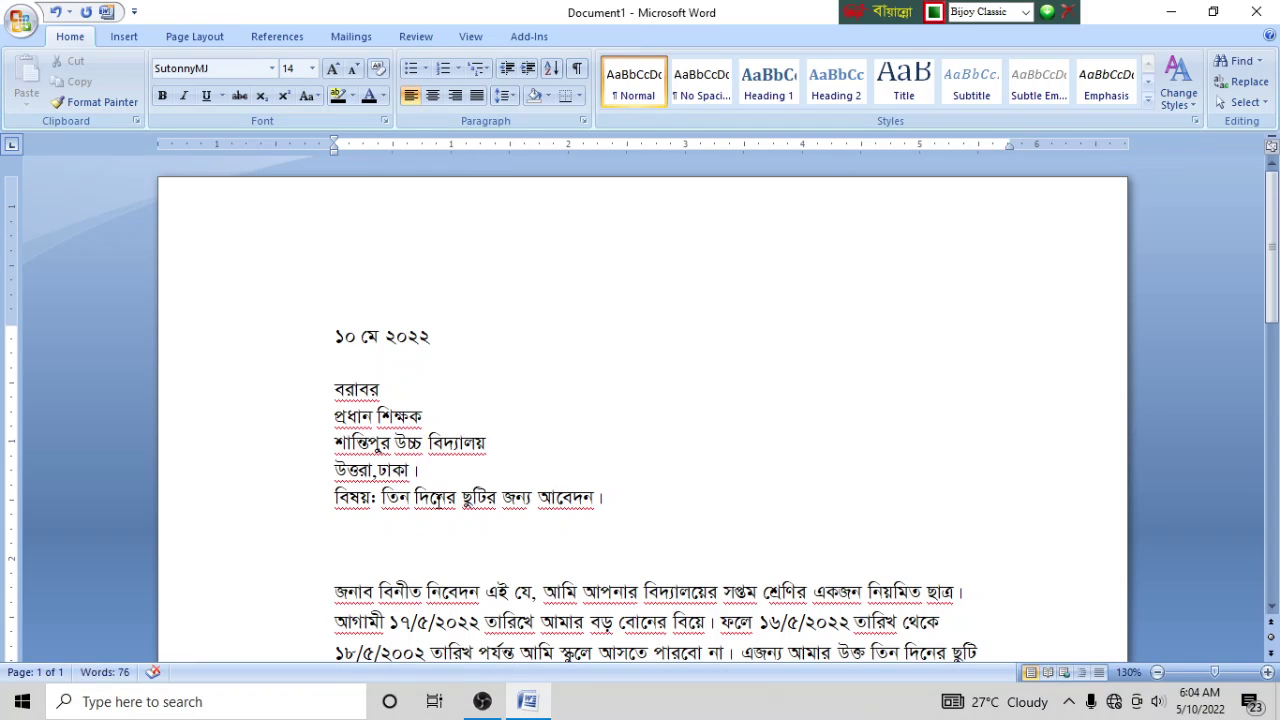
{"action": "left_click", "coordinate": [378, 470]}
{"action": "left_click", "coordinate": [443, 468]}
{"action": "key", "text": "Return"}
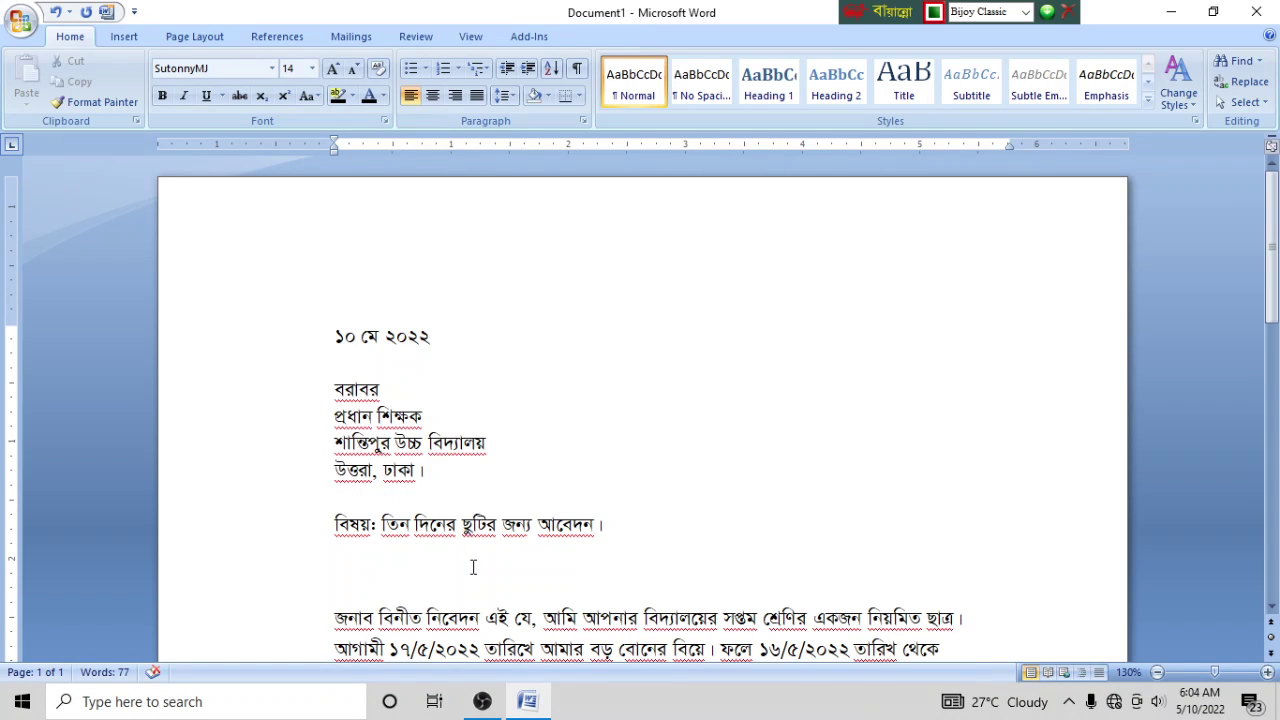
Step: Make the subject line bold and underline the subject text after বিষয়:
{"action": "scroll", "coordinate": [473, 567], "scroll_direction": "down", "scroll_amount": 1}
{"action": "left_click", "coordinate": [310, 474]}
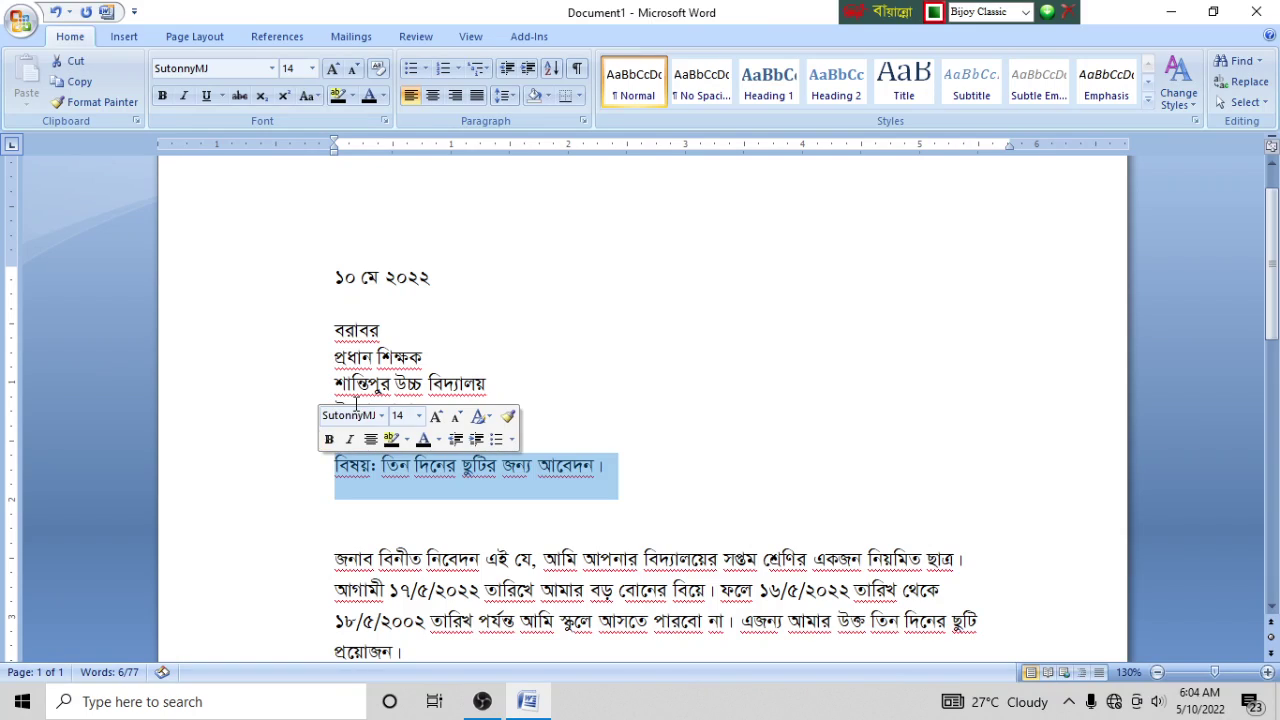
{"action": "left_click", "coordinate": [162, 96]}
{"action": "left_click", "coordinate": [385, 466]}
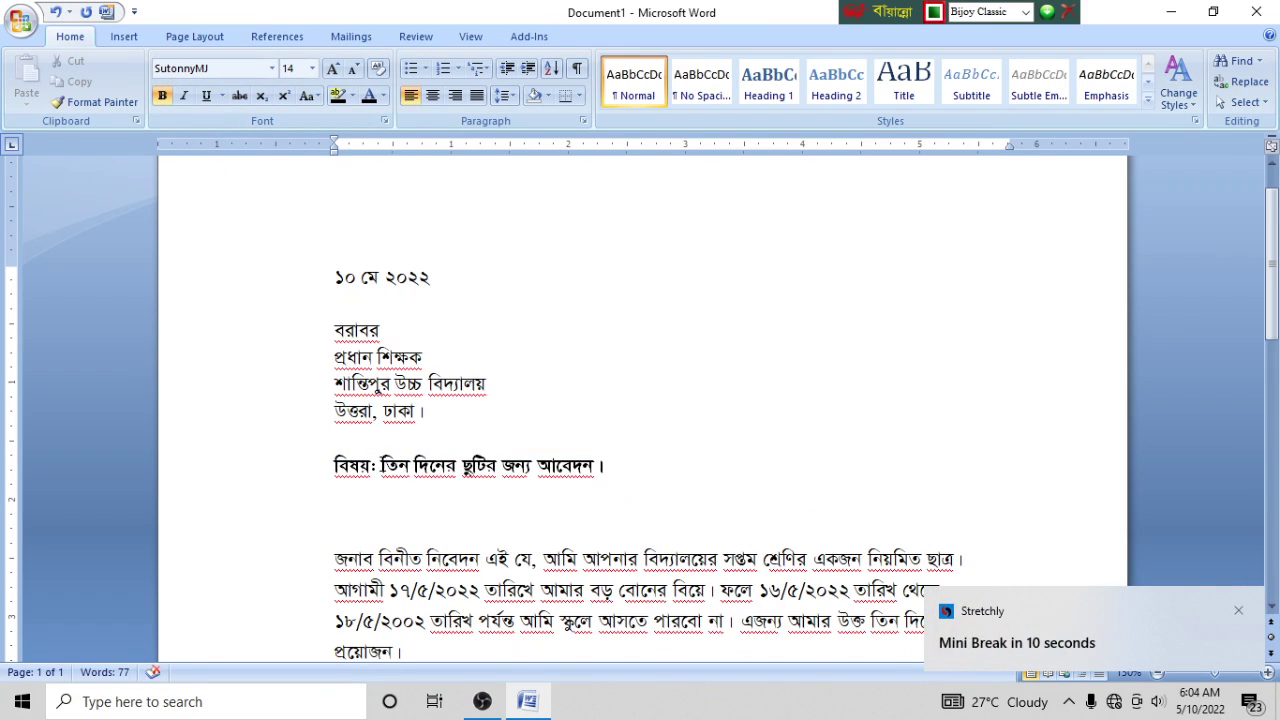
{"action": "left_click_drag", "start_coordinate": [382, 466], "coordinate": [604, 468]}
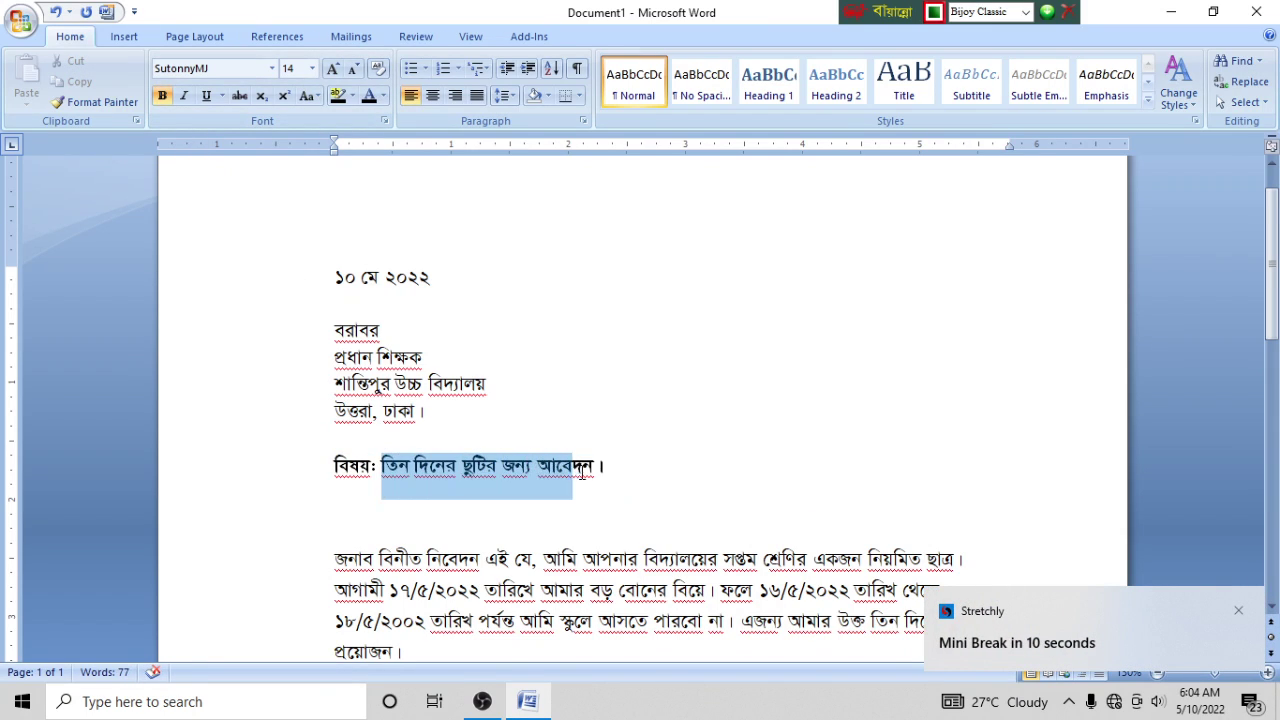
{"action": "left_click", "coordinate": [207, 96]}
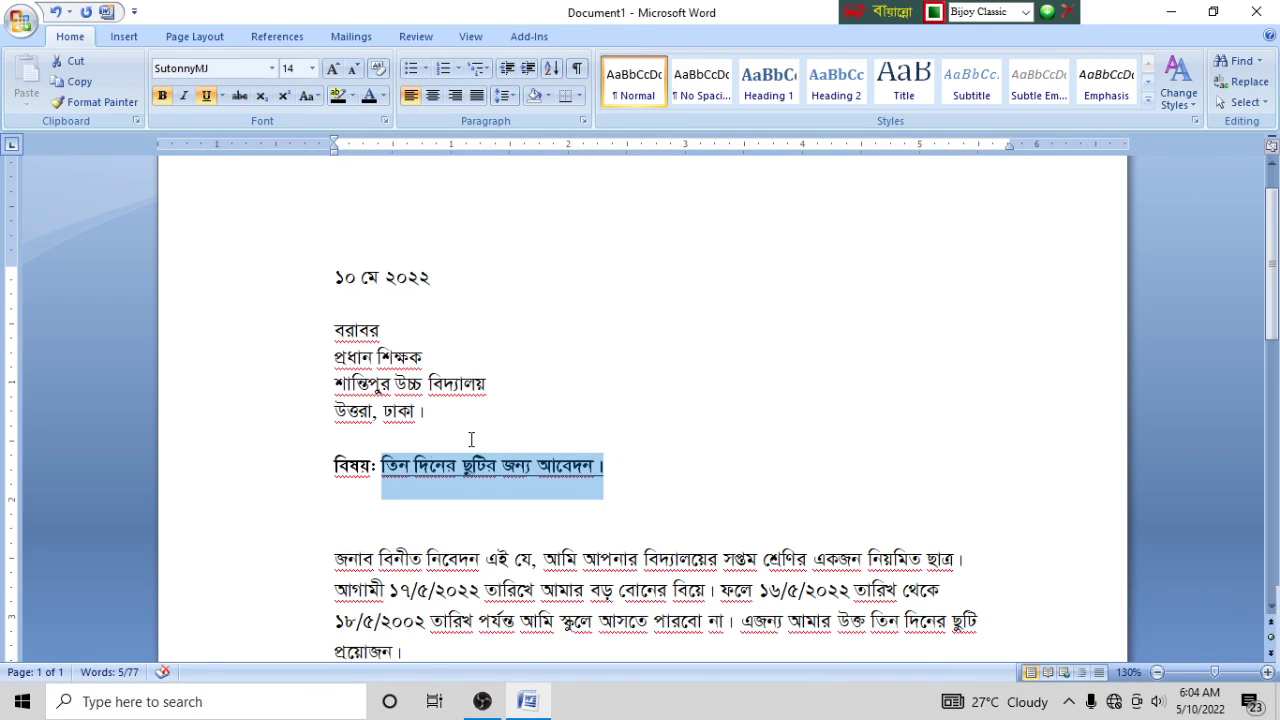
{"action": "left_click", "coordinate": [361, 512]}
{"action": "scroll", "coordinate": [371, 513], "scroll_direction": "down", "scroll_amount": 2}
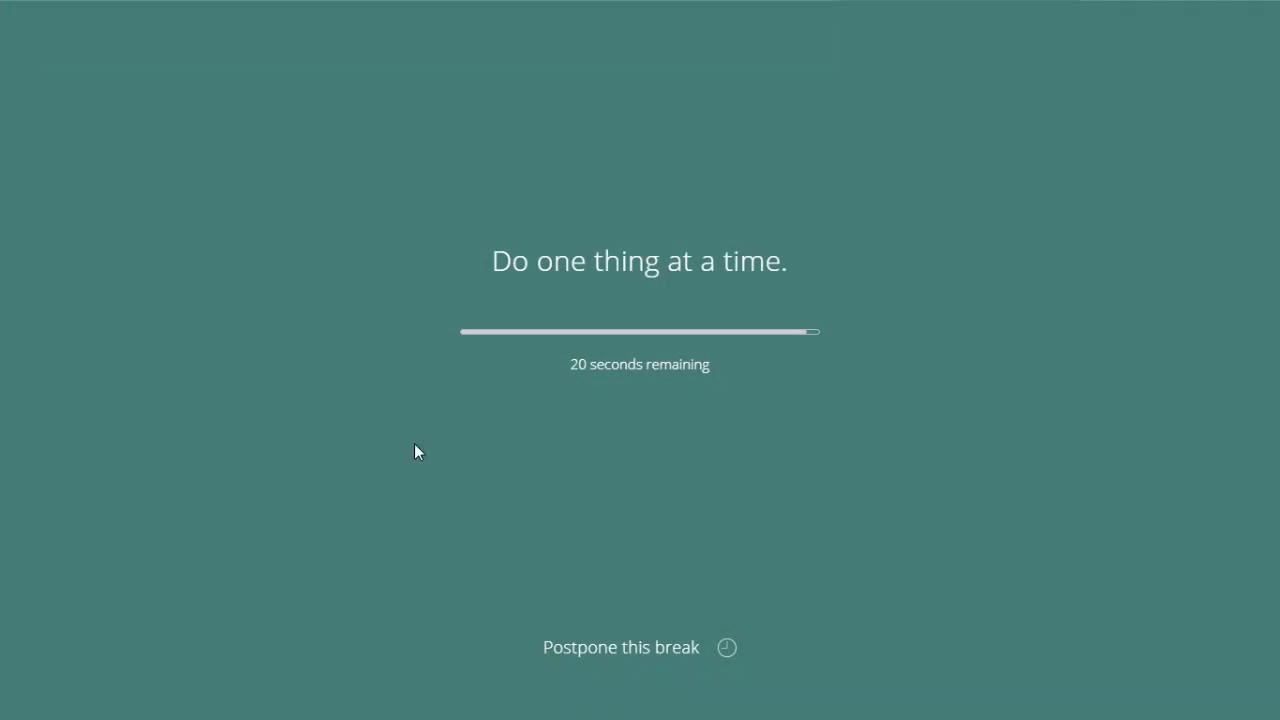
{"action": "left_click", "coordinate": [614, 649]}
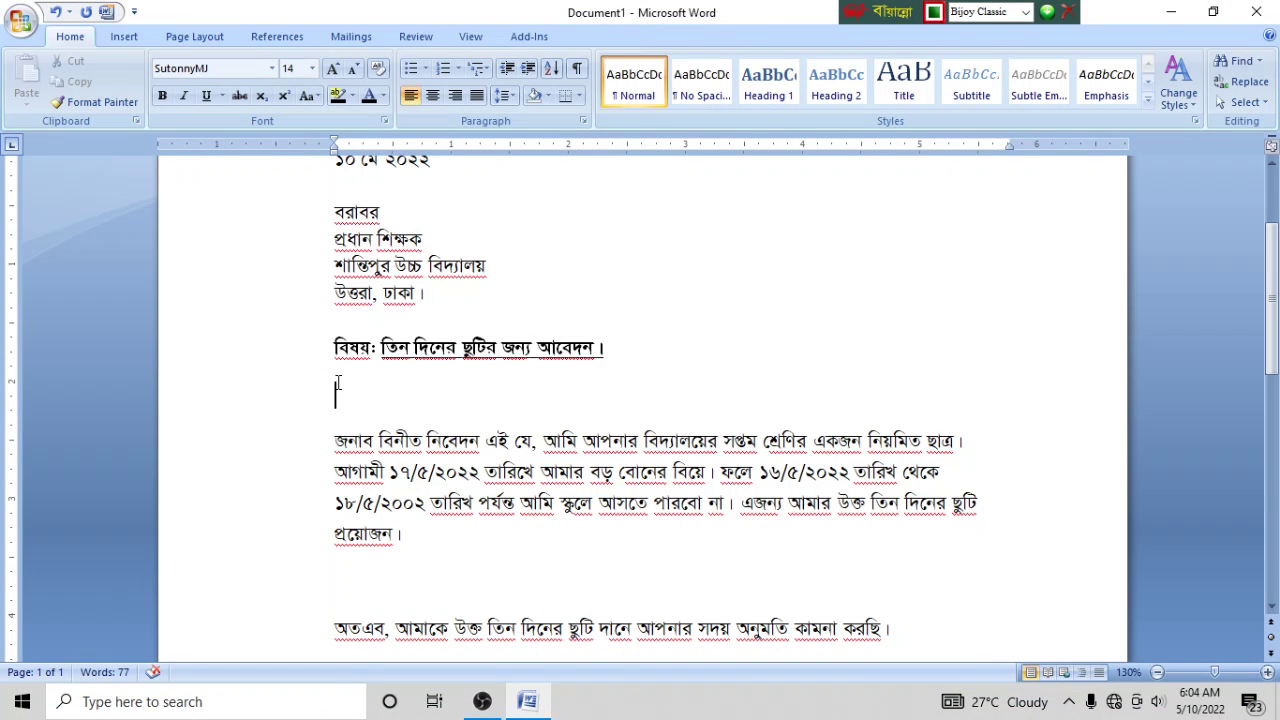
Step: Select the letter body from below the subject down through the signature block
{"action": "left_click_drag", "start_coordinate": [342, 395], "coordinate": [380, 563]}
{"action": "scroll", "coordinate": [380, 563], "scroll_direction": "down", "scroll_amount": 2}
{"action": "scroll", "coordinate": [380, 563], "scroll_direction": "down", "scroll_amount": 2}
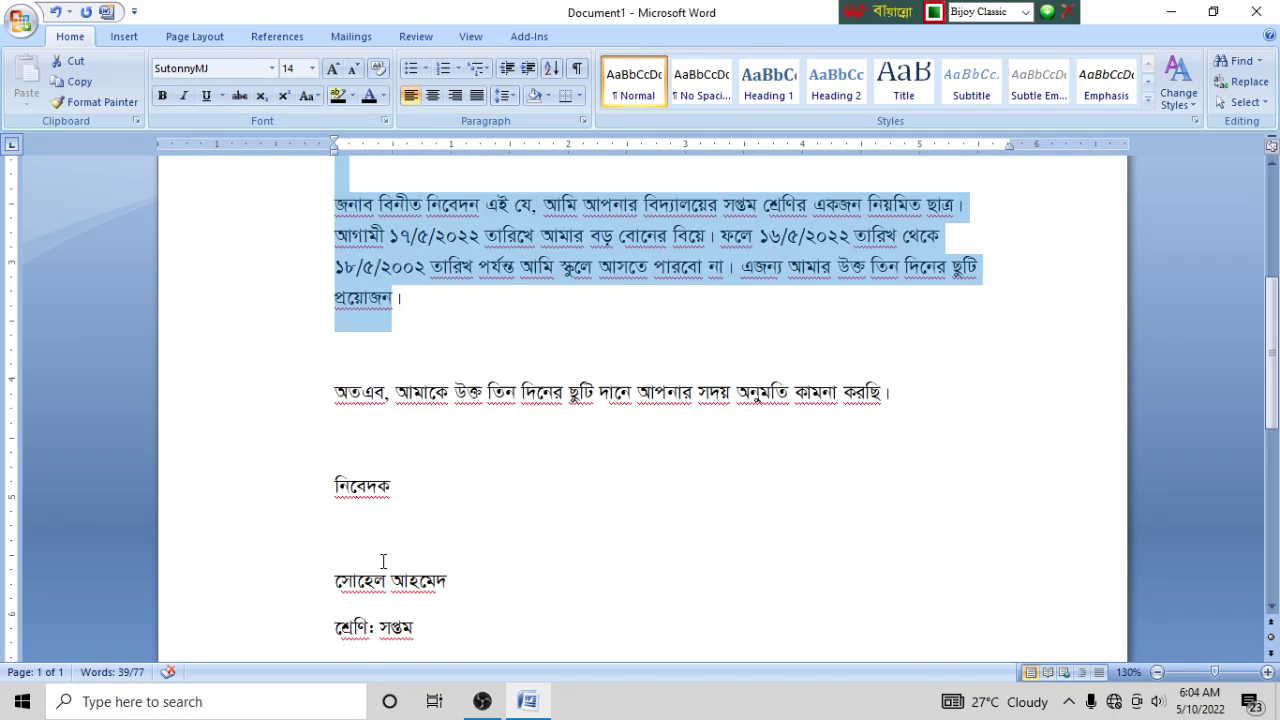
{"action": "scroll", "coordinate": [395, 560], "scroll_direction": "down", "scroll_amount": 1}
{"action": "scroll", "coordinate": [395, 560], "scroll_direction": "down", "scroll_amount": 2}
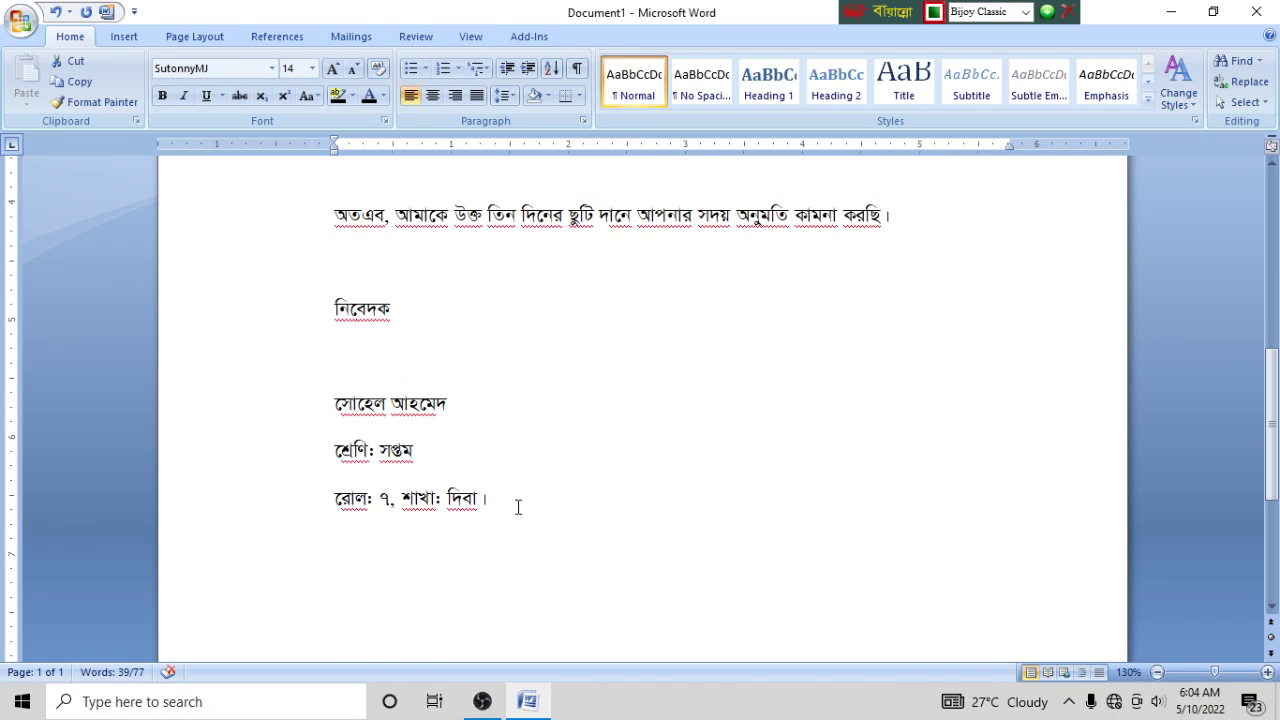
{"action": "scroll", "coordinate": [518, 507], "scroll_direction": "up", "scroll_amount": 2}
{"action": "scroll", "coordinate": [518, 507], "scroll_direction": "up", "scroll_amount": 1}
{"action": "scroll", "coordinate": [518, 507], "scroll_direction": "up", "scroll_amount": 7}
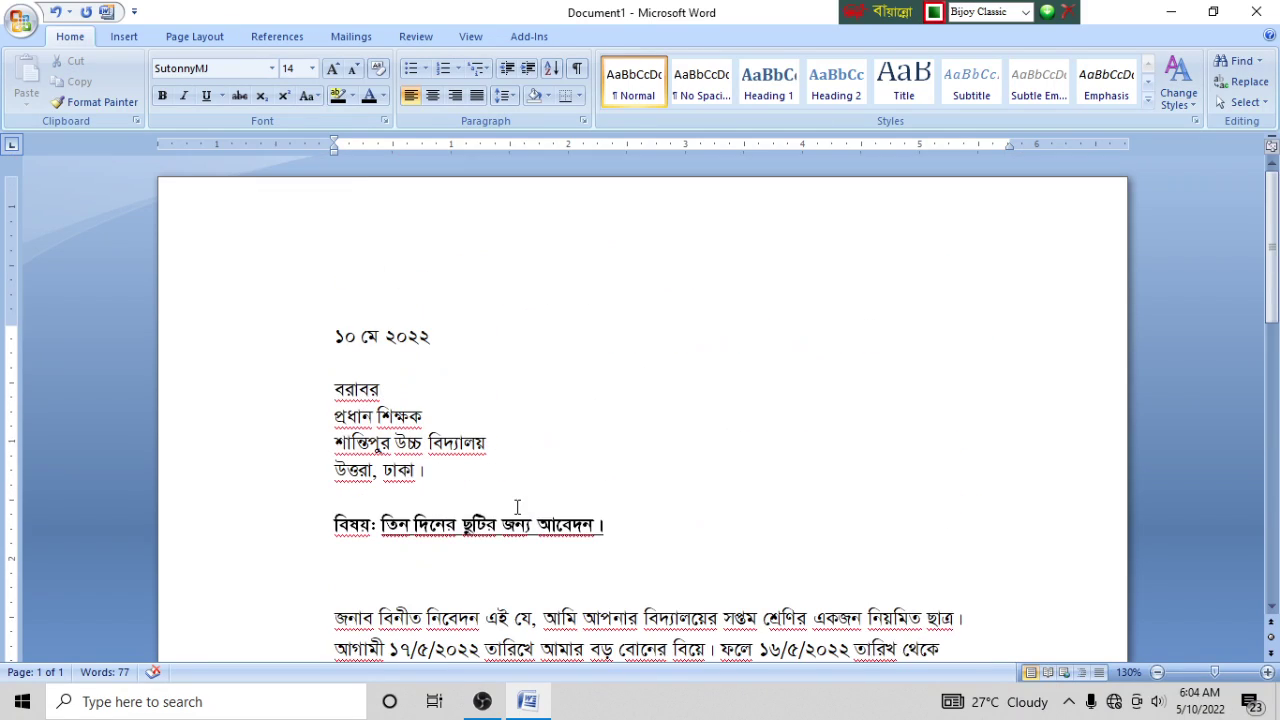
{"action": "scroll", "coordinate": [510, 508], "scroll_direction": "down", "scroll_amount": 3}
{"action": "left_click", "coordinate": [347, 387]}
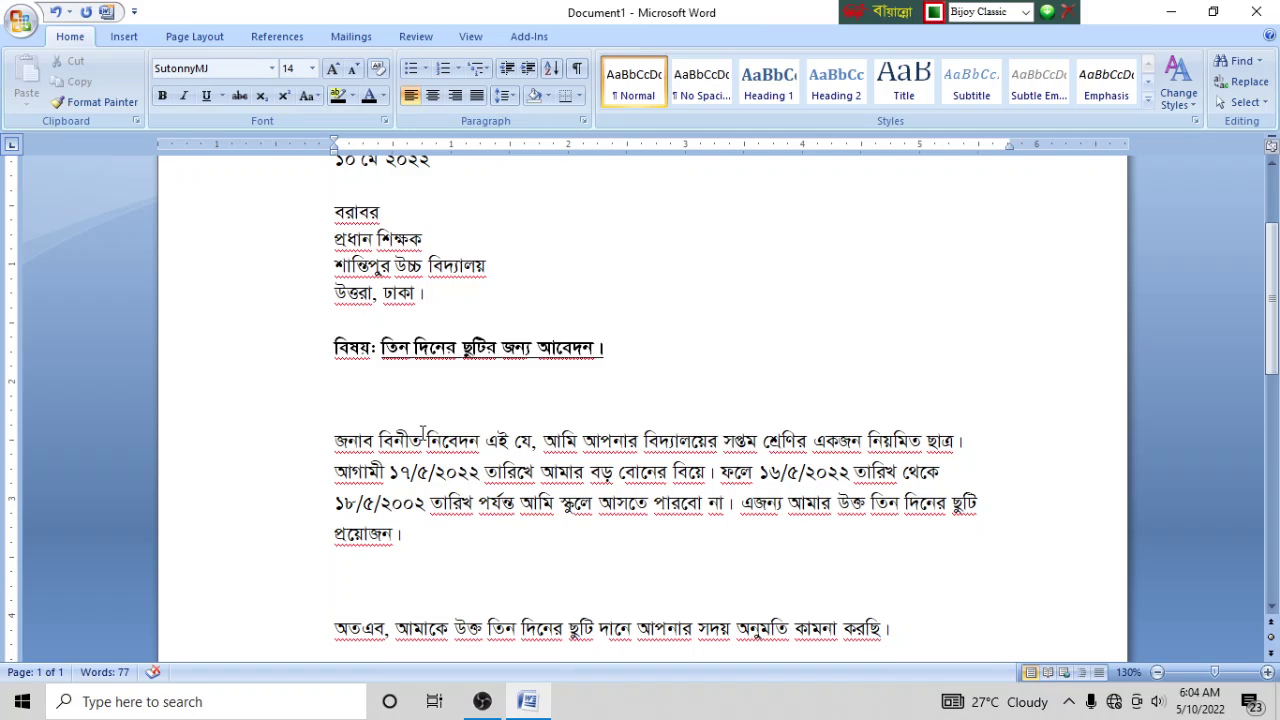
{"action": "key", "text": "shift+Down"}
{"action": "key", "text": "shift+Down"}
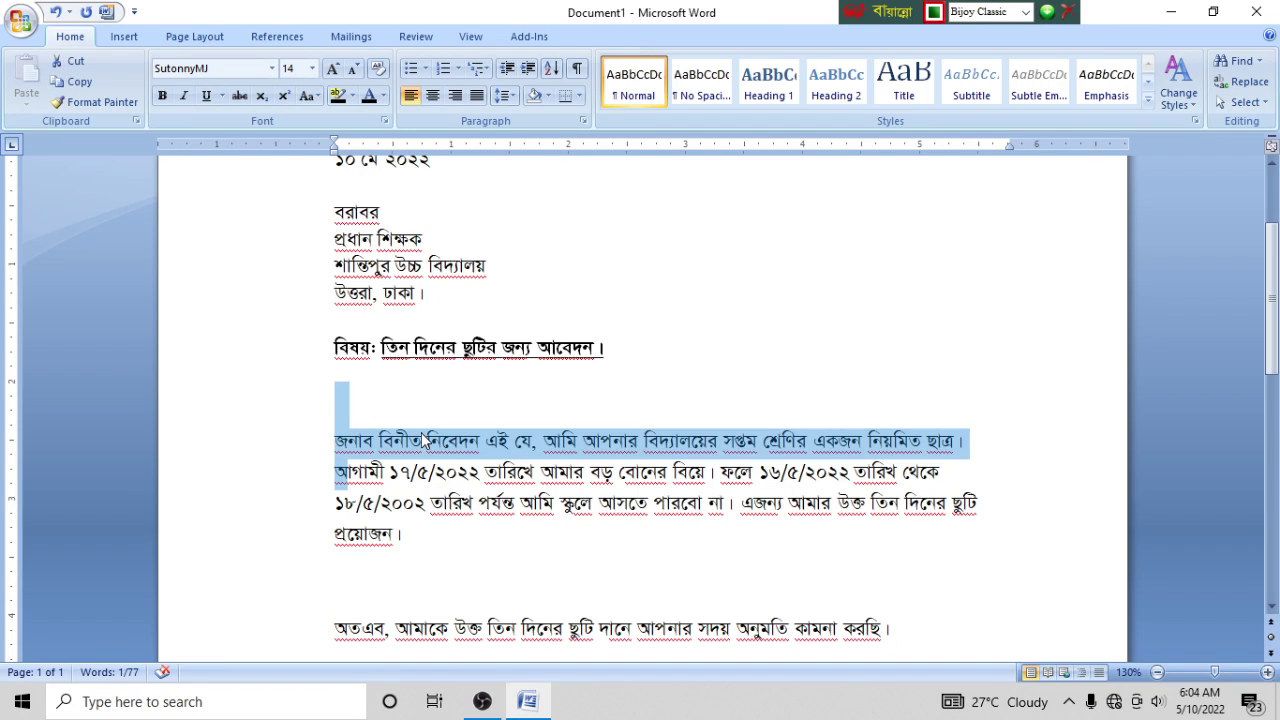
{"action": "key", "text": "shift+Down"}
{"action": "key", "text": "shift+Down"}
{"action": "key", "text": "shift+Down"}
{"action": "key", "text": "shift+Down"}
{"action": "key", "text": "shift+Down"}
{"action": "left_click", "coordinate": [351, 408]}
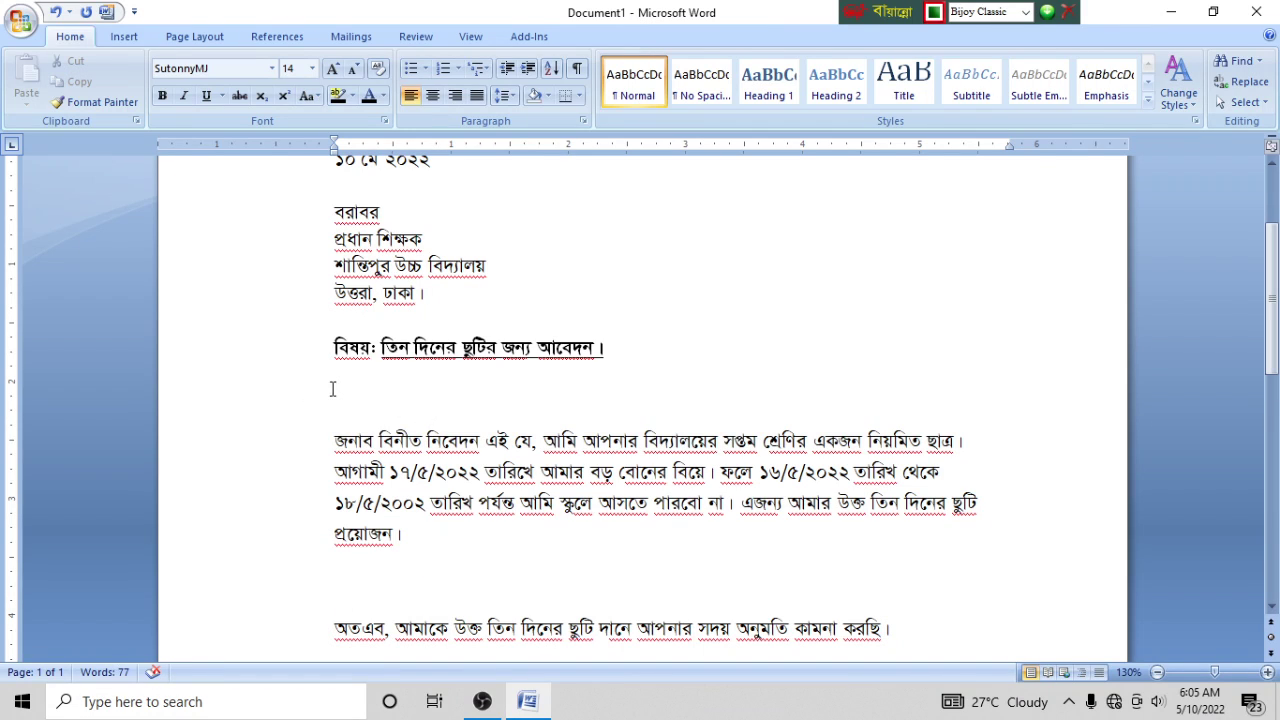
{"action": "left_click_drag", "start_coordinate": [348, 407], "coordinate": [432, 488]}
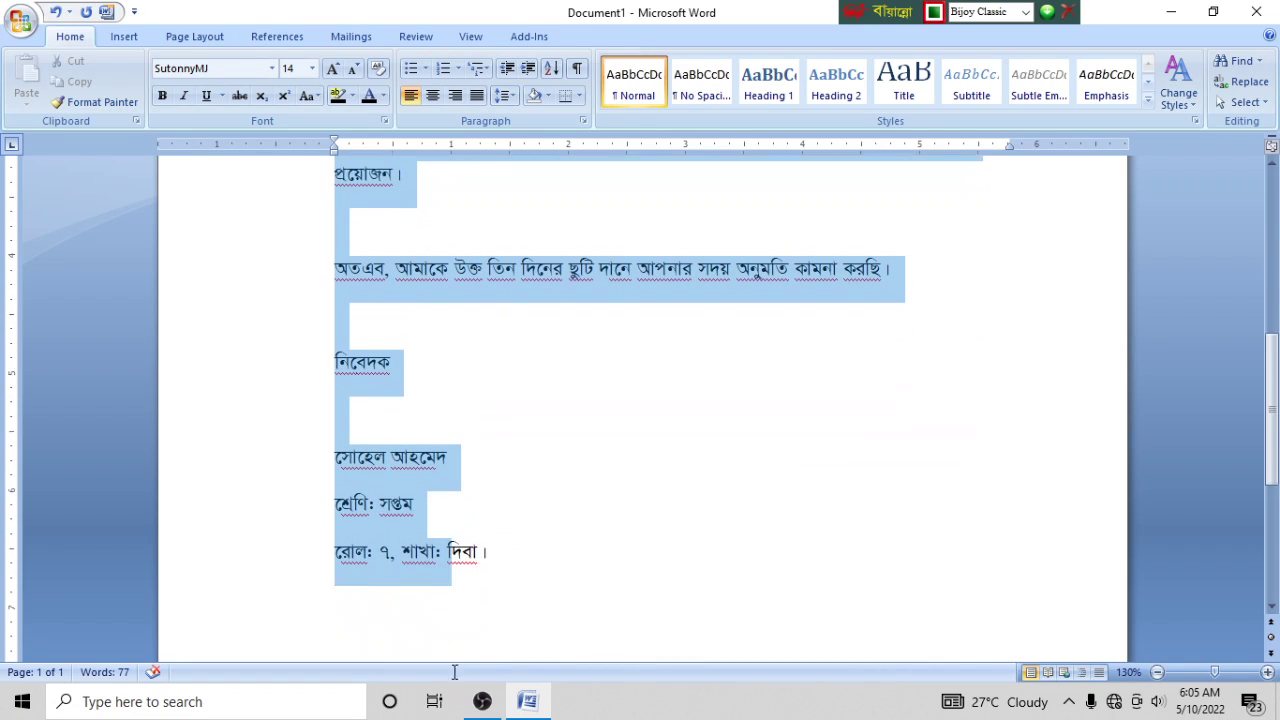
{"action": "mouse_move", "coordinate": [433, 496]}
{"action": "left_mouse_down"}
{"action": "mouse_move", "coordinate": [533, 554]}
{"action": "mouse_move", "coordinate": [488, 543]}
{"action": "left_mouse_up"}
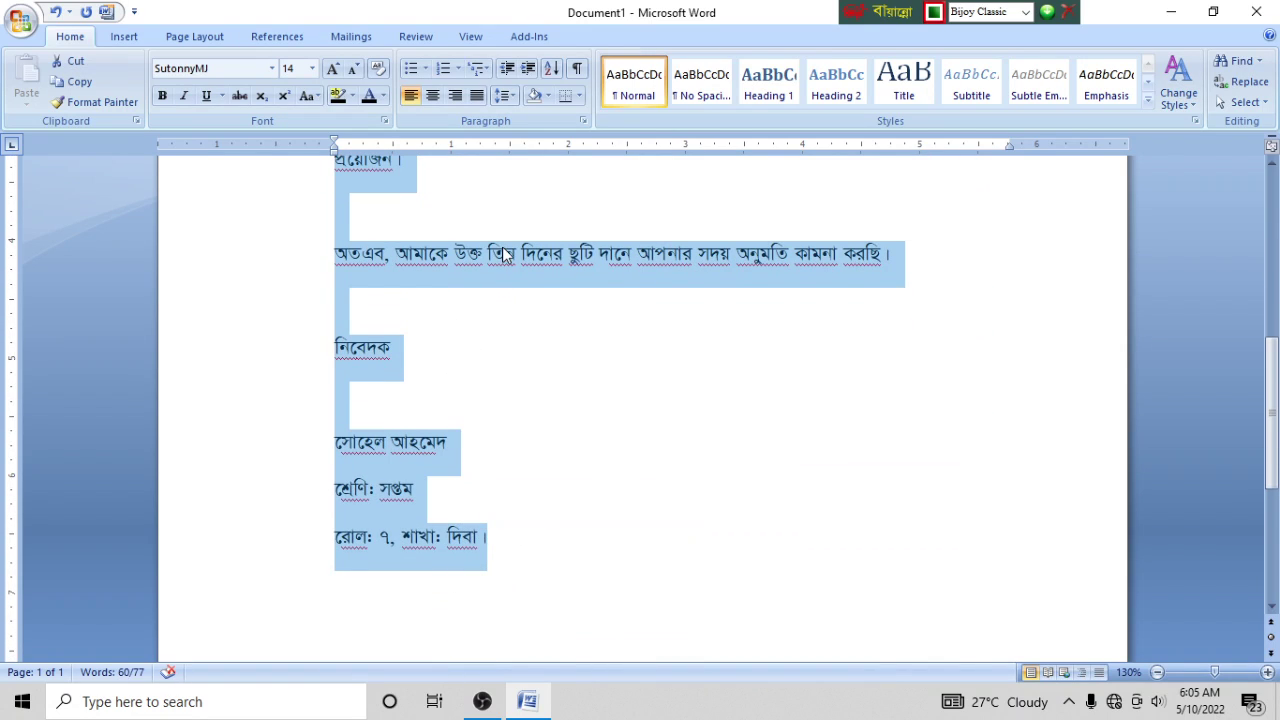
Step: Set the selected text to single line spacing with 0 pt after each paragraph
{"action": "left_click", "coordinate": [583, 121]}
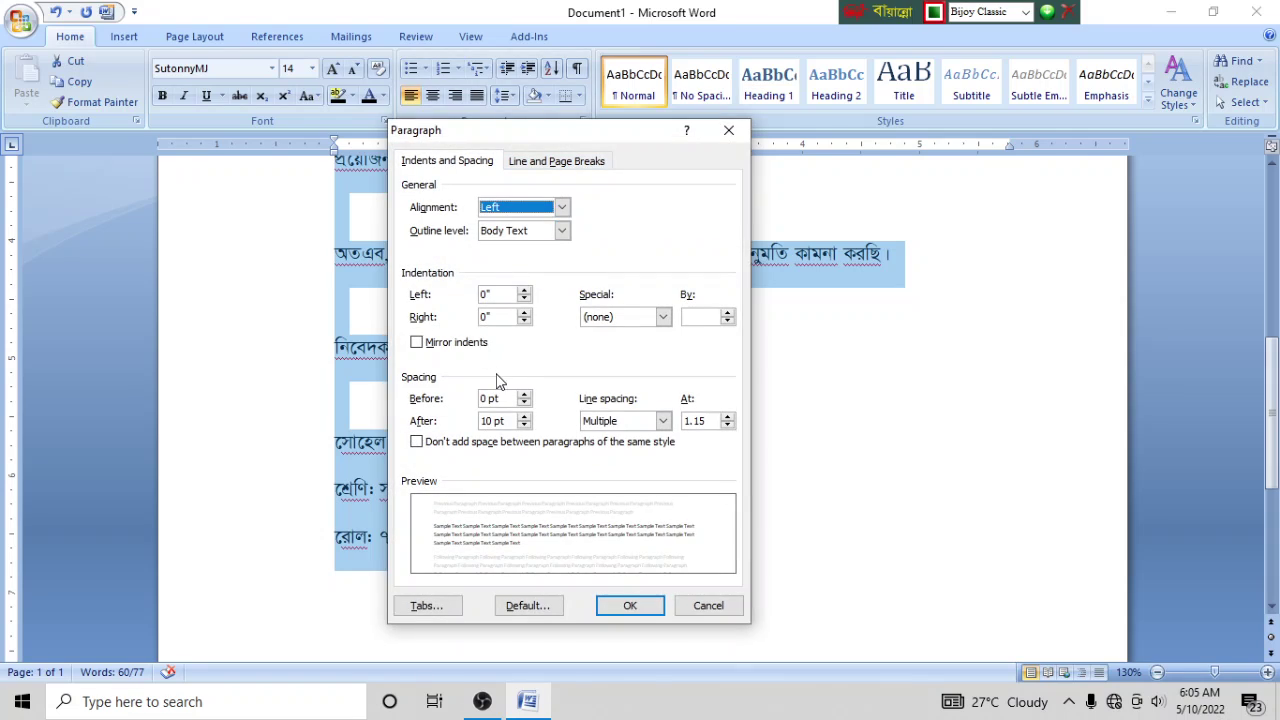
{"action": "left_click", "coordinate": [524, 425]}
{"action": "left_click", "coordinate": [524, 425]}
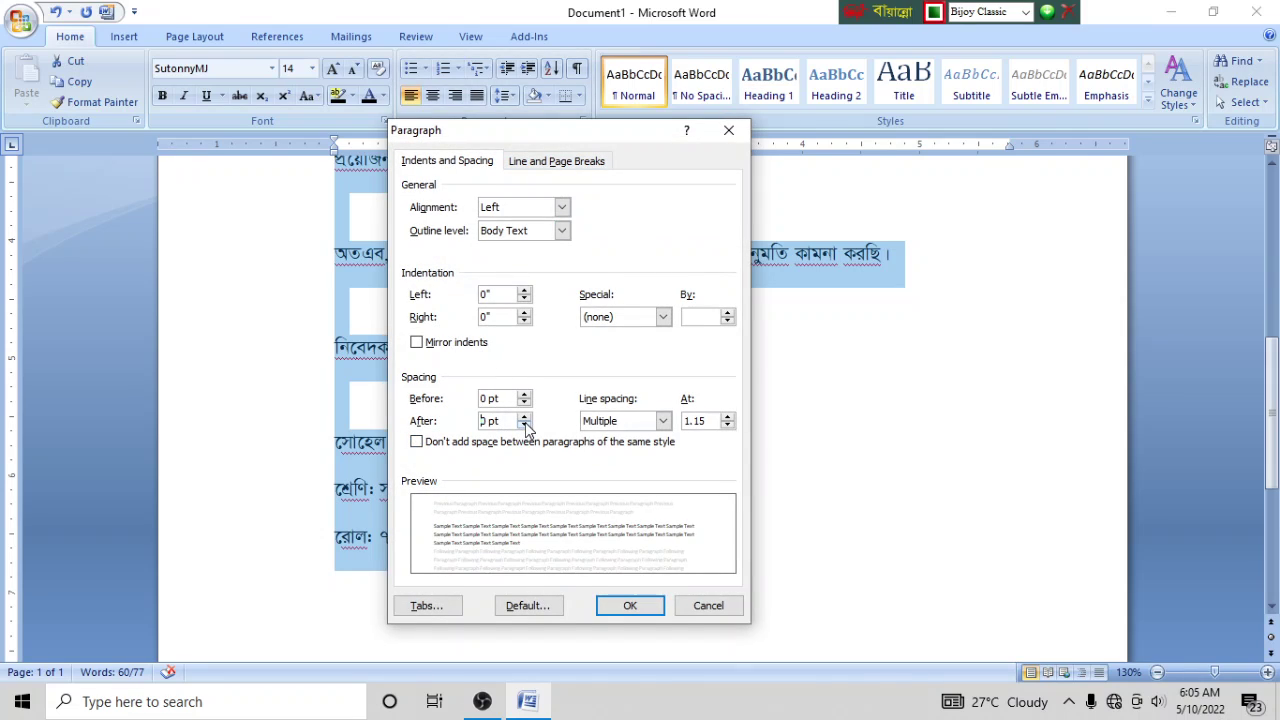
{"action": "left_click", "coordinate": [663, 421]}
{"action": "left_click", "coordinate": [632, 443]}
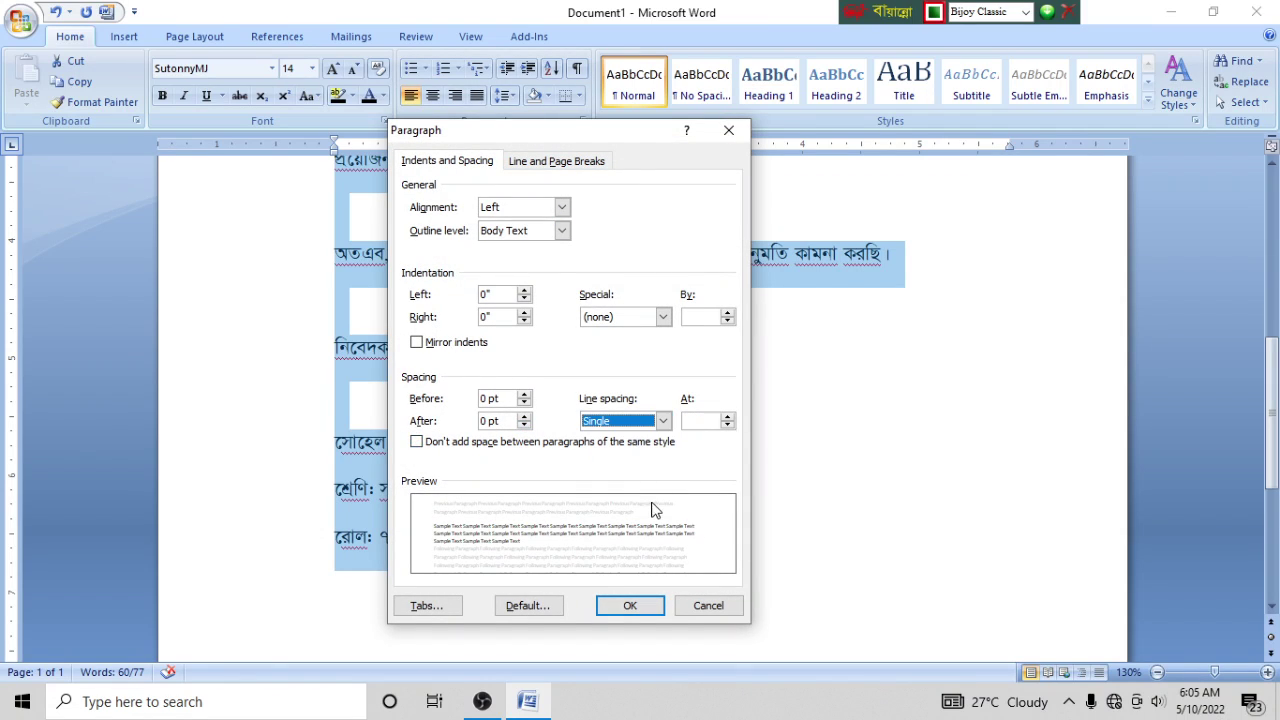
{"action": "left_click", "coordinate": [622, 610]}
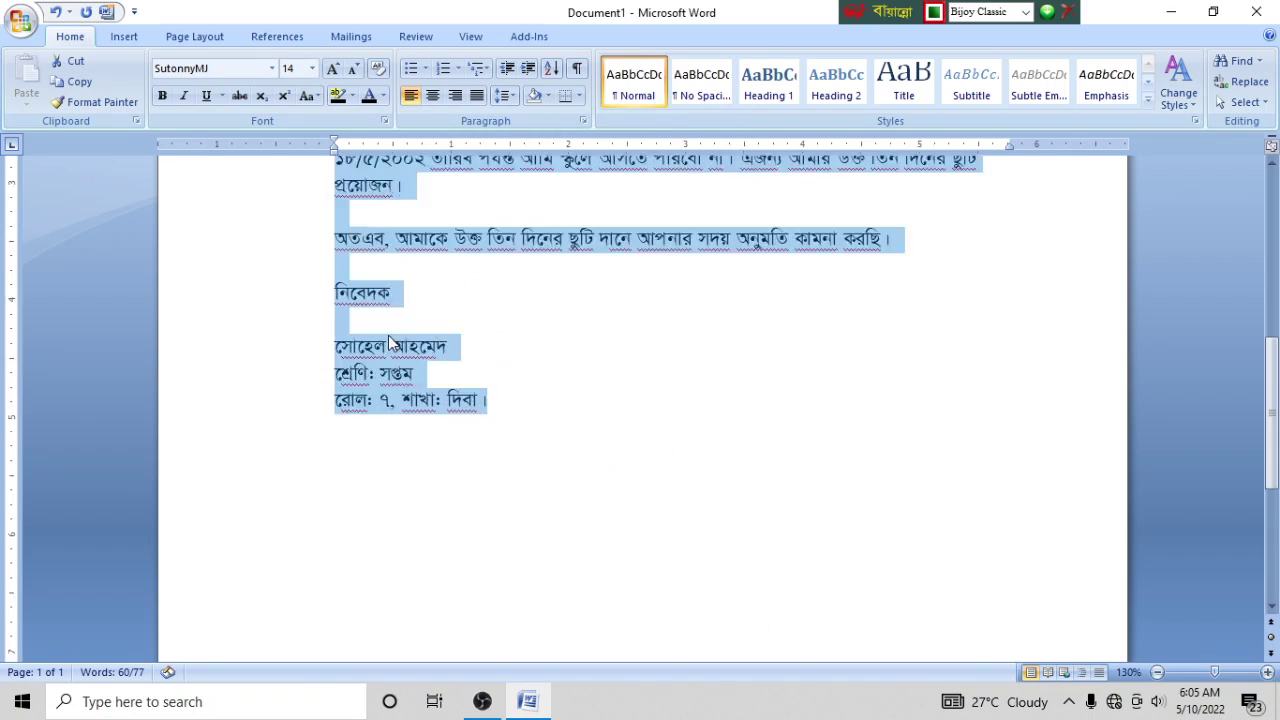
{"action": "scroll", "coordinate": [390, 340], "scroll_direction": "up", "scroll_amount": 4}
Step: Set the subject line's spacing after to 0 pt
{"action": "left_click", "coordinate": [353, 360]}
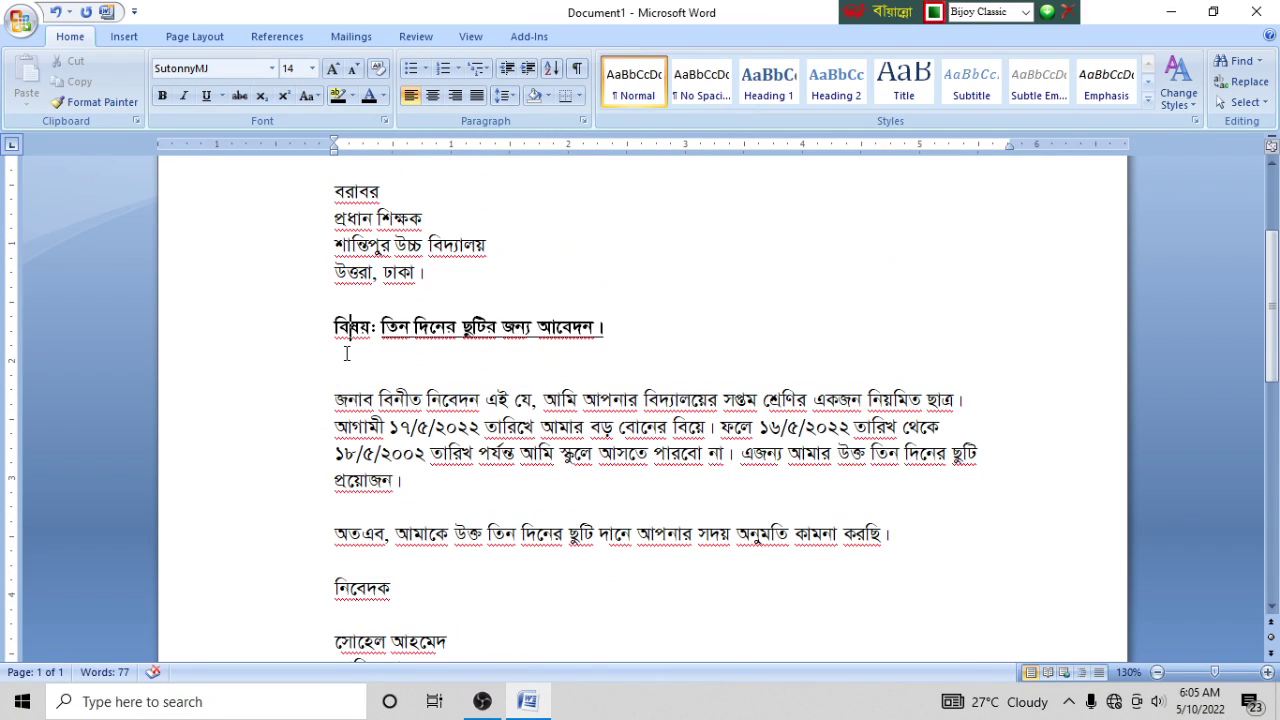
{"action": "left_click", "coordinate": [303, 332]}
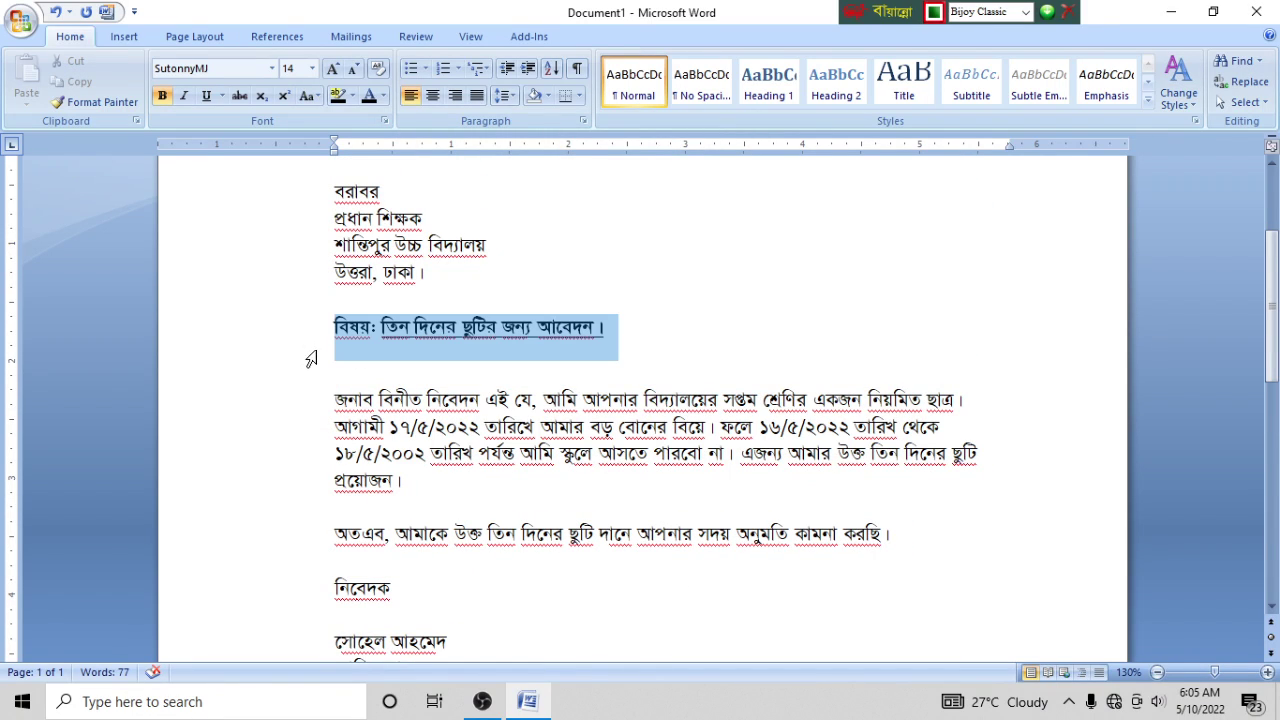
{"action": "left_click", "coordinate": [583, 120]}
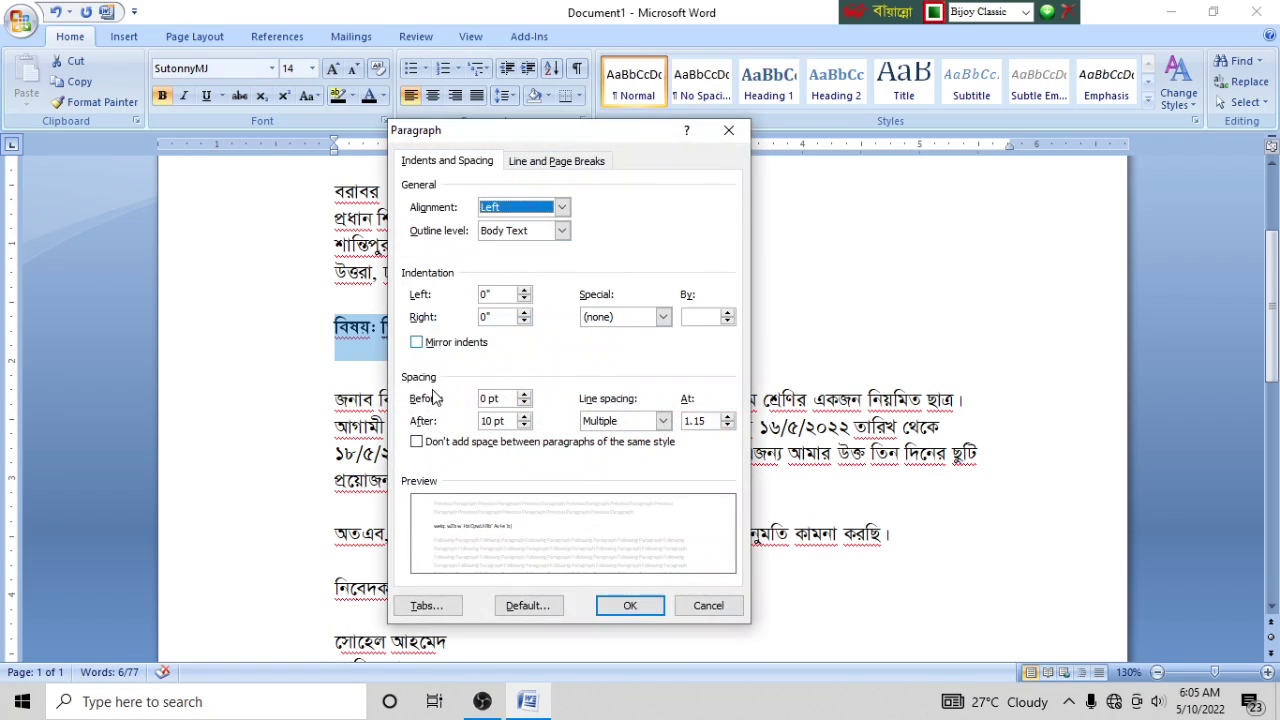
{"action": "left_click", "coordinate": [524, 425]}
{"action": "left_click", "coordinate": [524, 425]}
{"action": "left_click", "coordinate": [636, 607]}
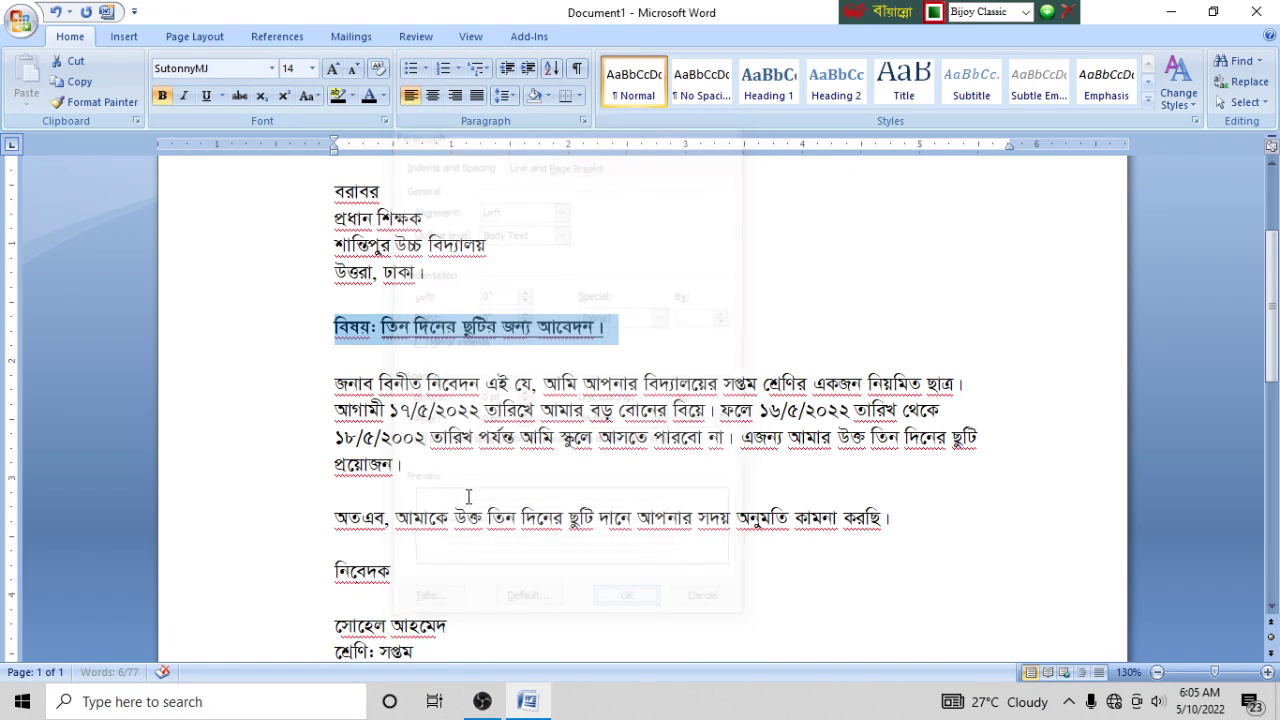
{"action": "left_click", "coordinate": [338, 357]}
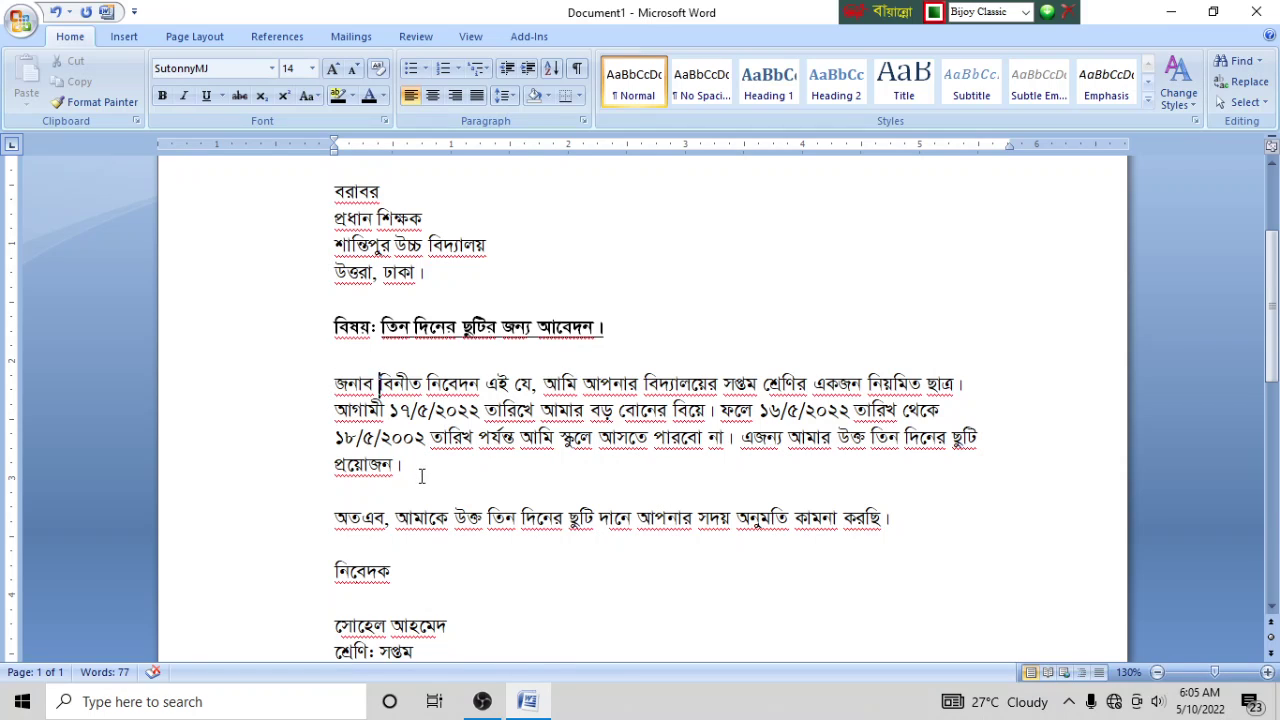
Step: Move the body text onto a new line after জনাব
{"action": "key", "text": "Return"}
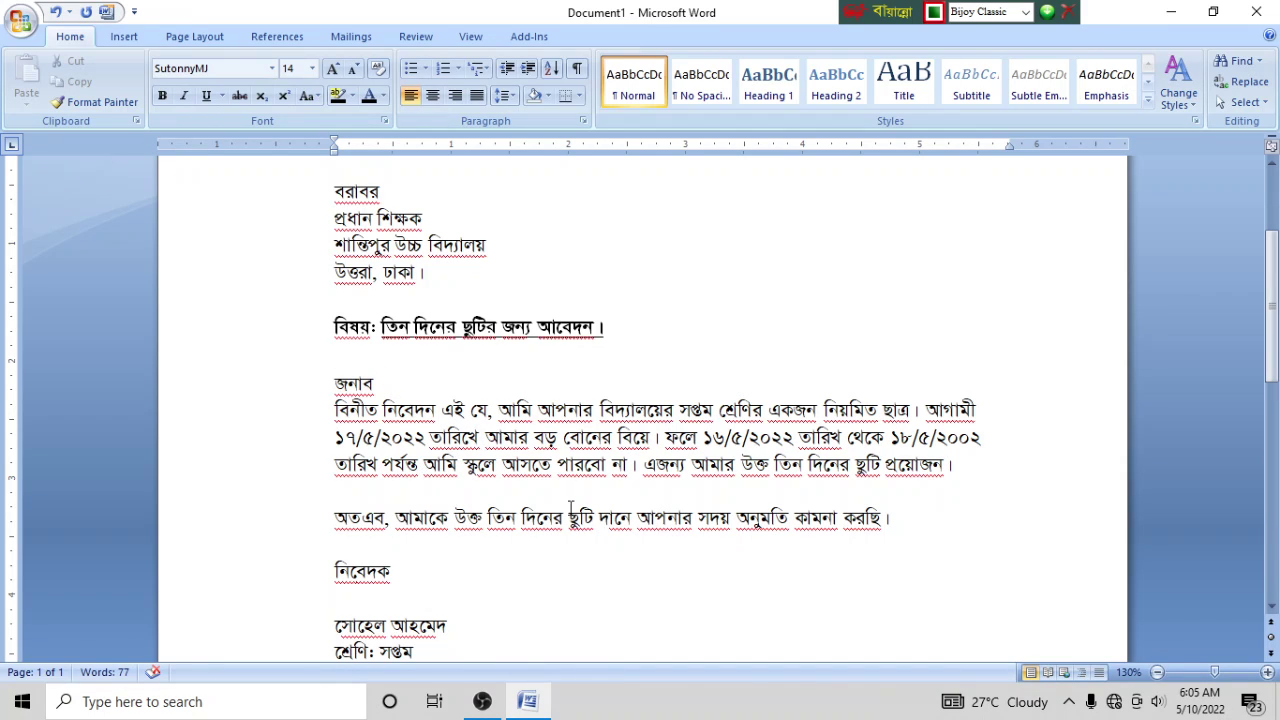
{"action": "scroll", "coordinate": [550, 530], "scroll_direction": "down", "scroll_amount": 1}
{"action": "scroll", "coordinate": [524, 507], "scroll_direction": "down", "scroll_amount": 2}
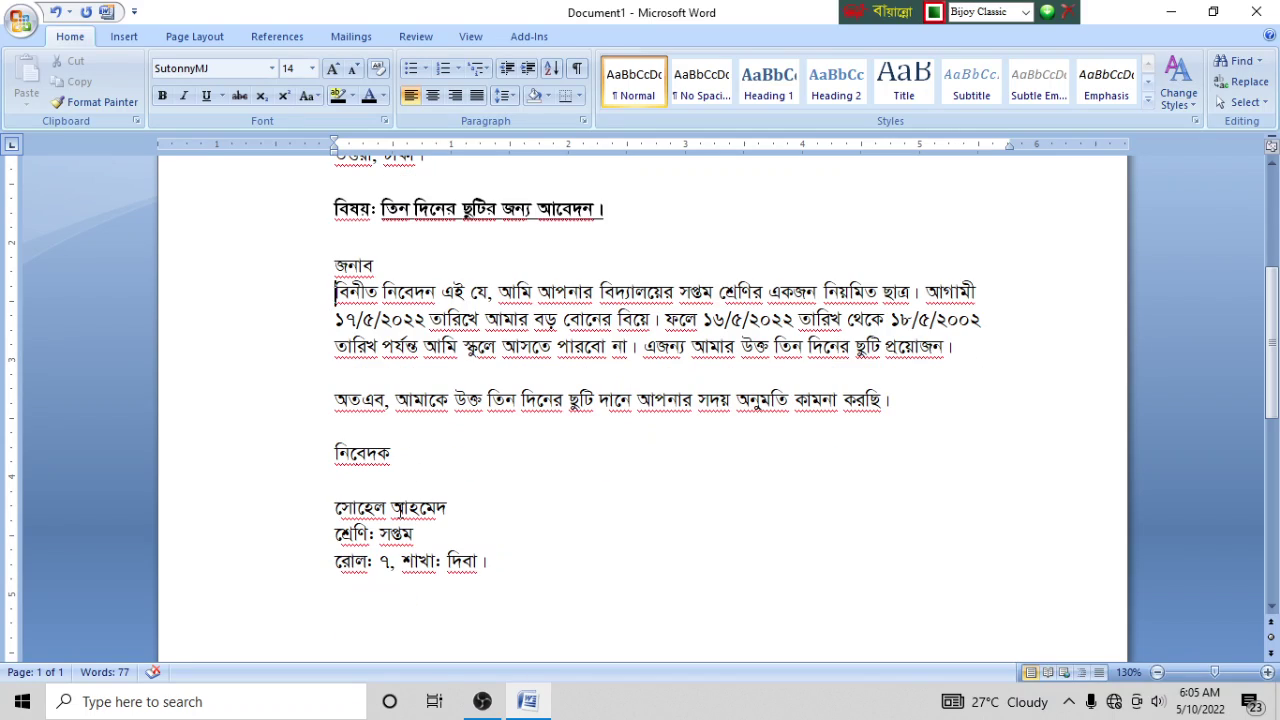
{"action": "scroll", "coordinate": [526, 491], "scroll_direction": "down", "scroll_amount": 3}
{"action": "scroll", "coordinate": [543, 491], "scroll_direction": "up", "scroll_amount": 2}
{"action": "scroll", "coordinate": [543, 494], "scroll_direction": "up", "scroll_amount": 5}
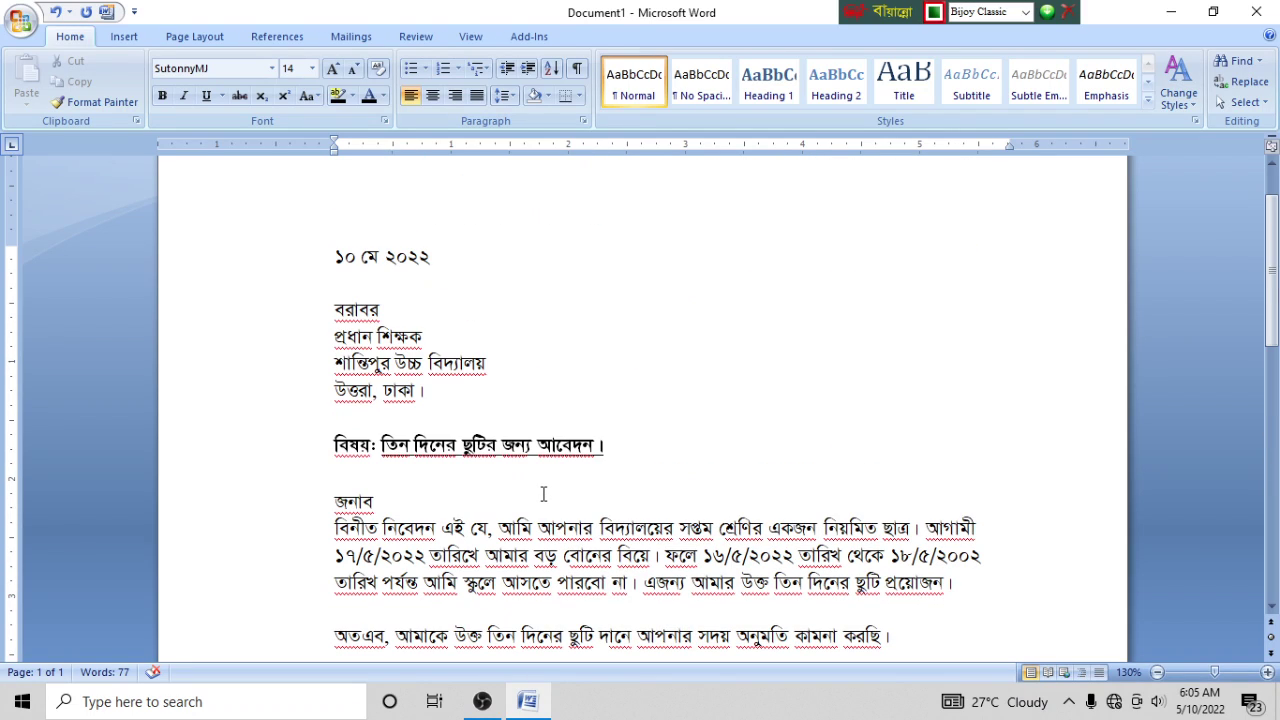
{"action": "scroll", "coordinate": [545, 497], "scroll_direction": "up", "scroll_amount": 2}
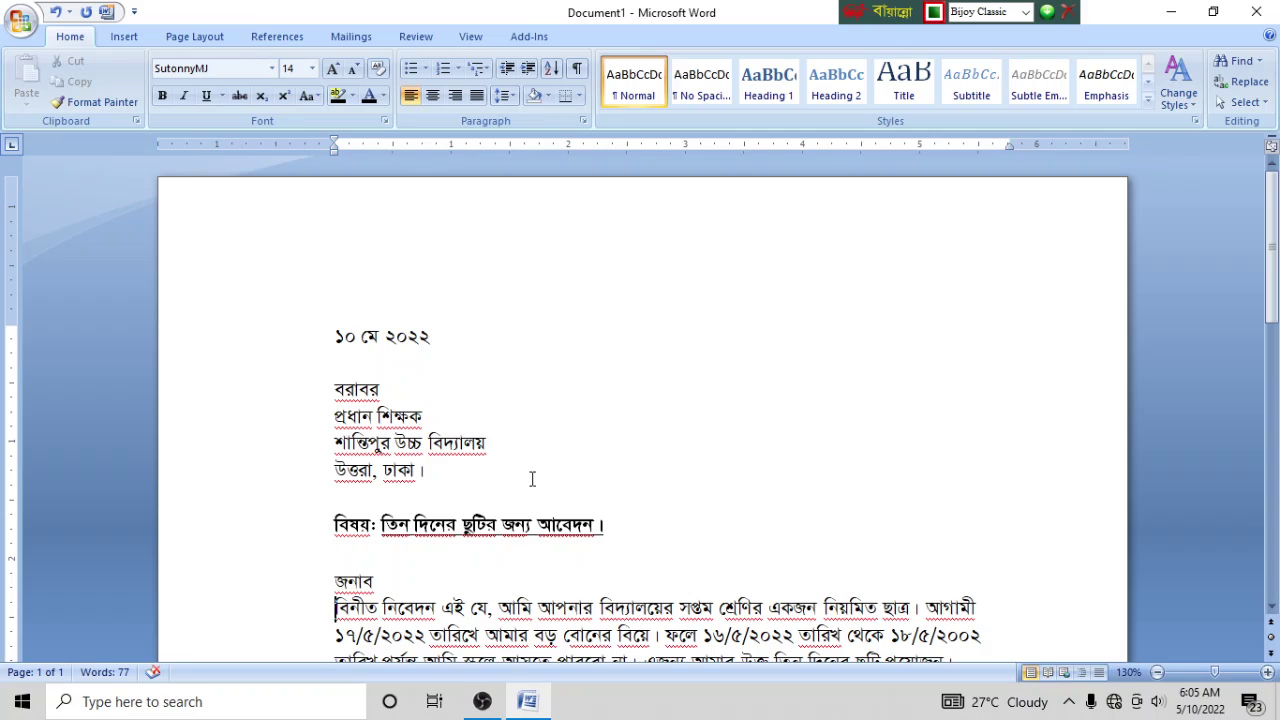
{"action": "scroll", "coordinate": [533, 451], "scroll_direction": "down", "scroll_amount": 9}
{"action": "scroll", "coordinate": [531, 449], "scroll_direction": "down", "scroll_amount": 9}
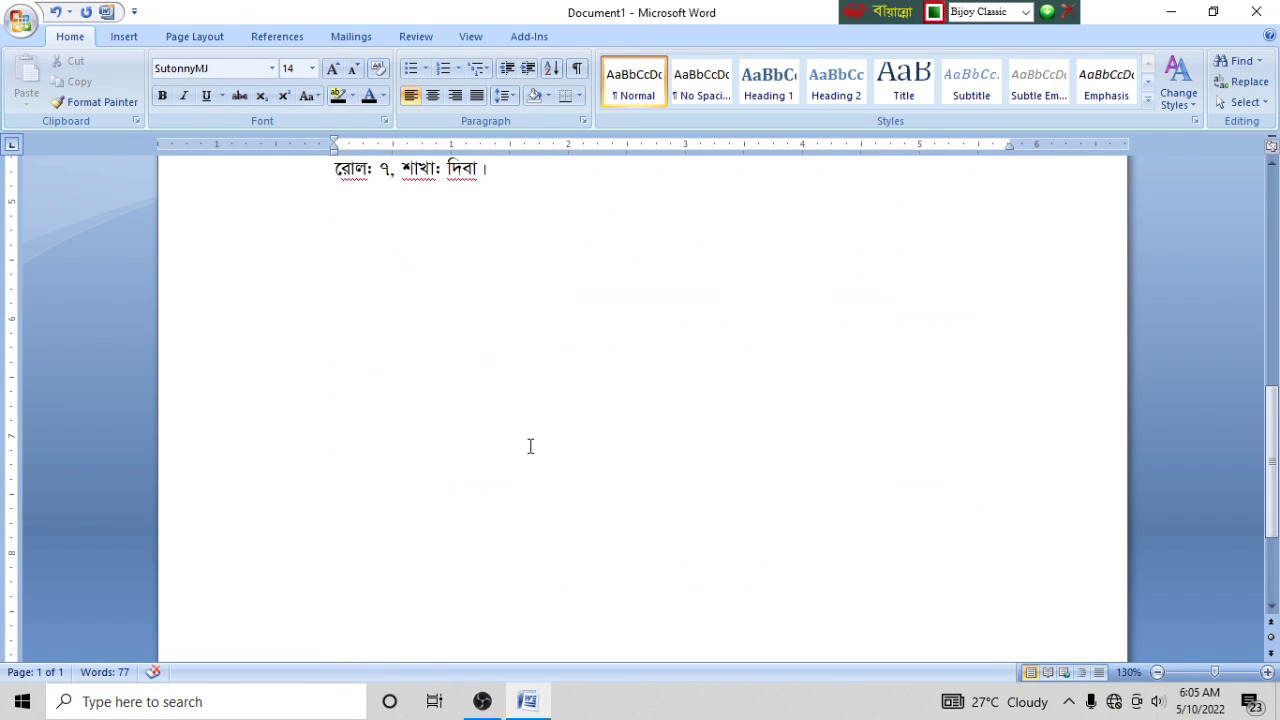
{"action": "scroll", "coordinate": [531, 449], "scroll_direction": "up", "scroll_amount": 8}
{"action": "scroll", "coordinate": [530, 445], "scroll_direction": "up", "scroll_amount": 5}
{"action": "scroll", "coordinate": [530, 445], "scroll_direction": "up", "scroll_amount": 4}
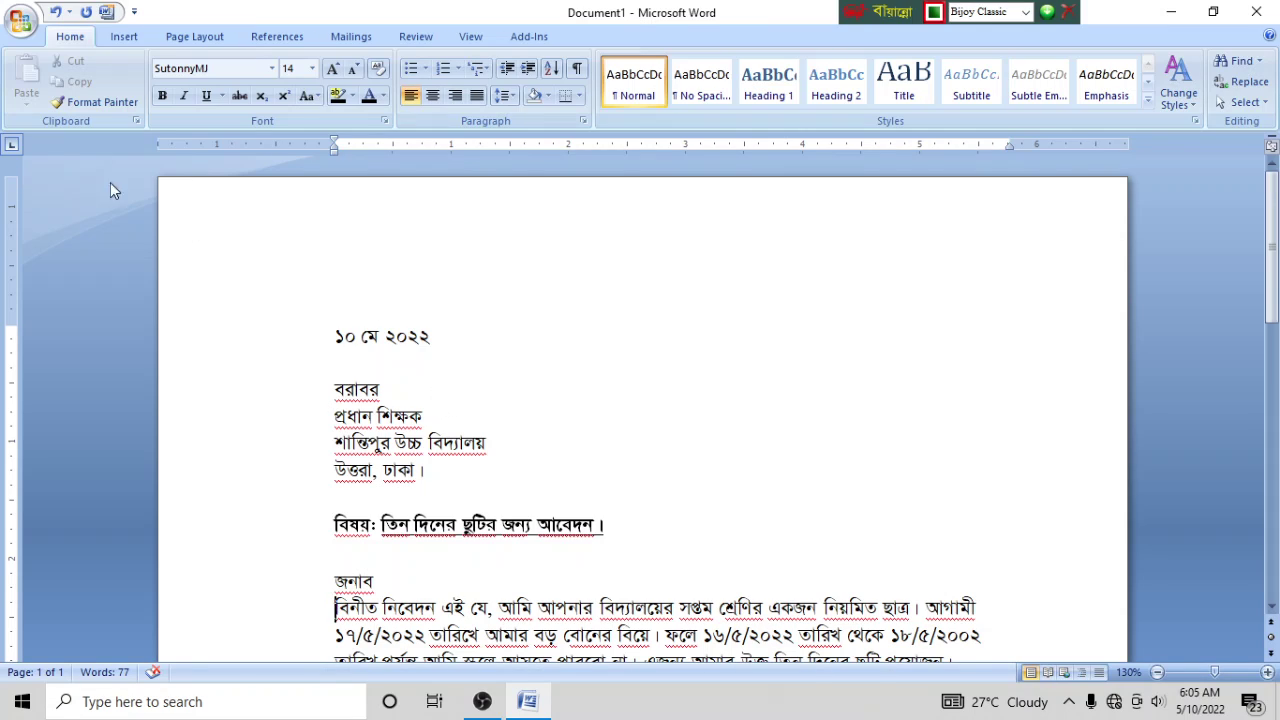
Step: Open Save As and select the default file name for replacement
{"action": "left_click", "coordinate": [19, 24]}
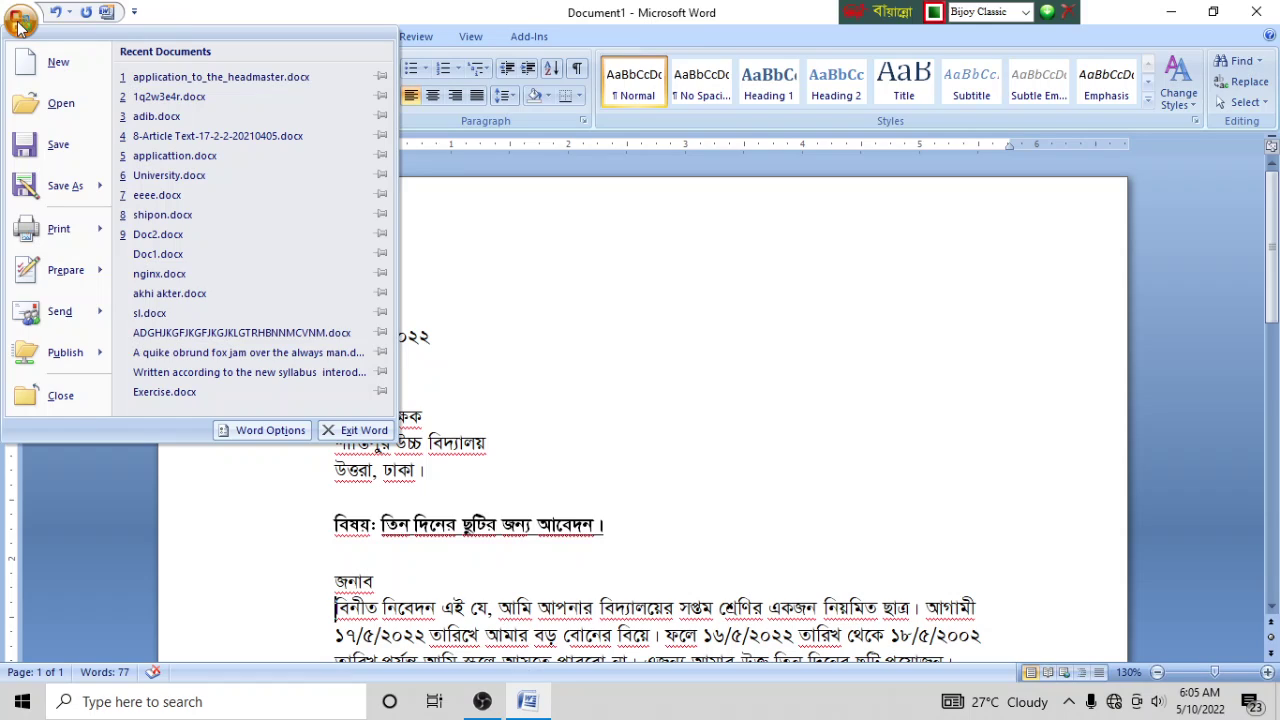
{"action": "left_click", "coordinate": [57, 147]}
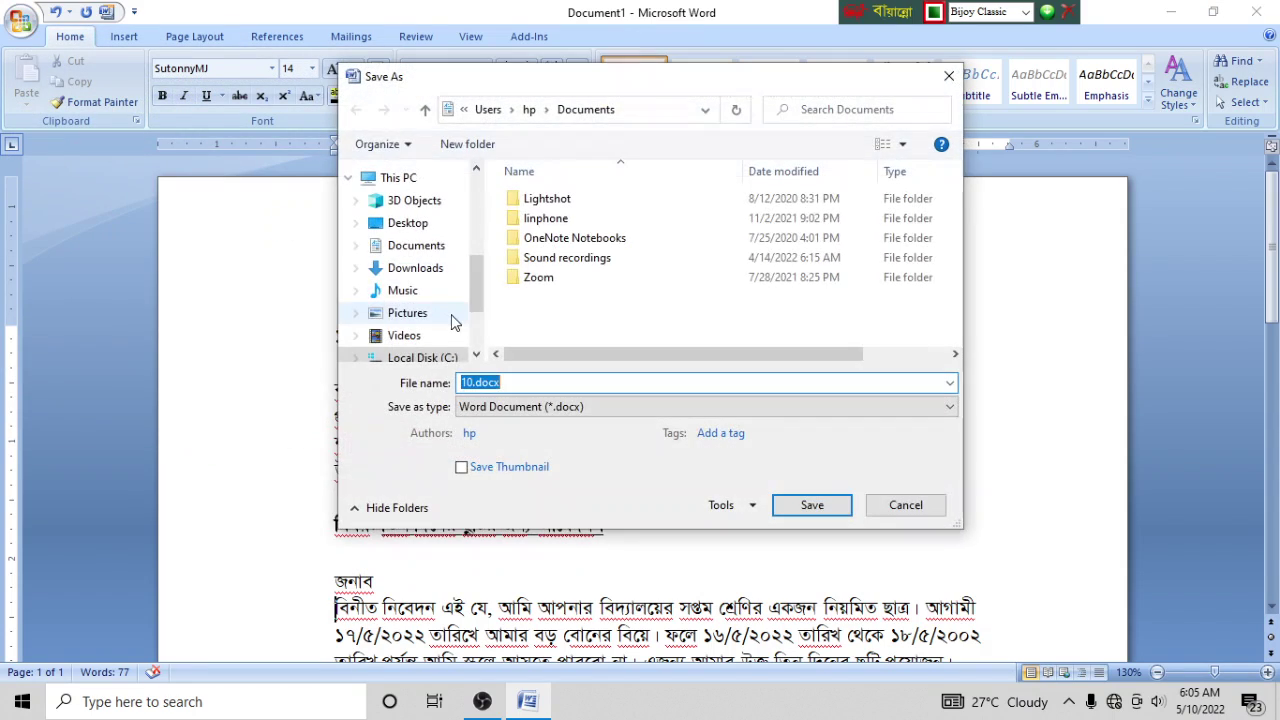
{"action": "left_click_drag", "start_coordinate": [502, 88], "coordinate": [381, 91]}
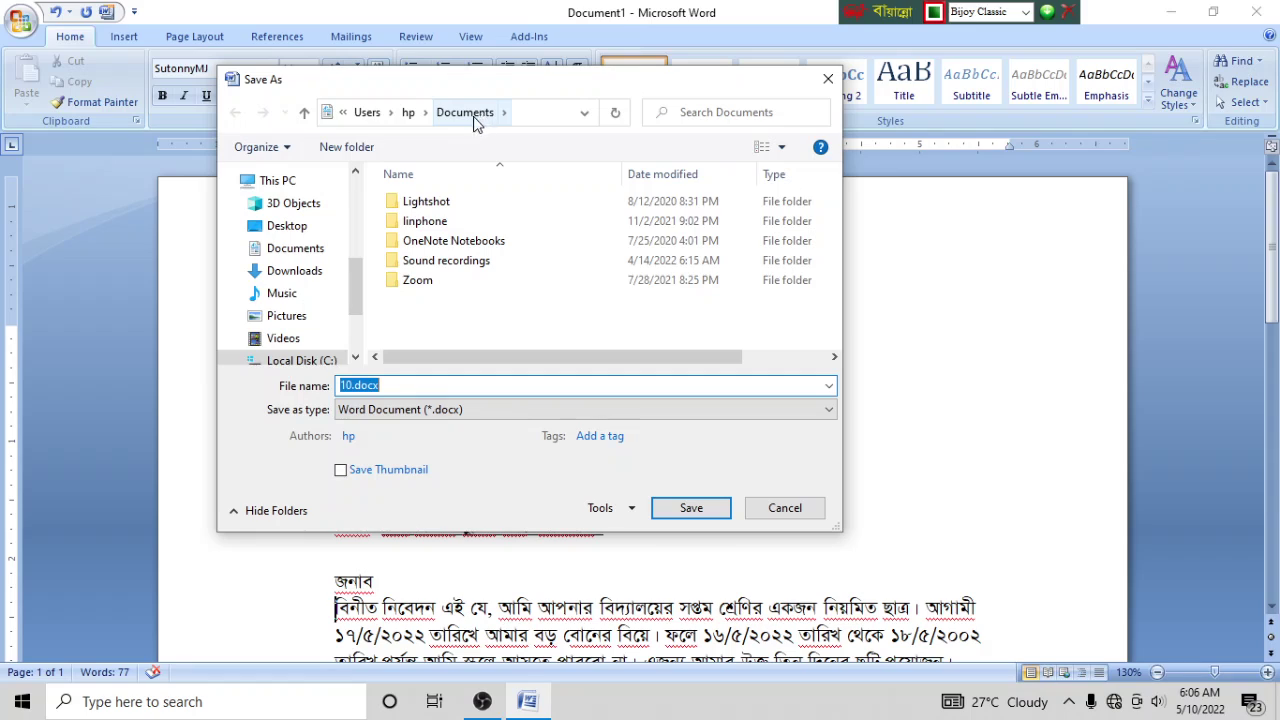
{"action": "left_click", "coordinate": [339, 388]}
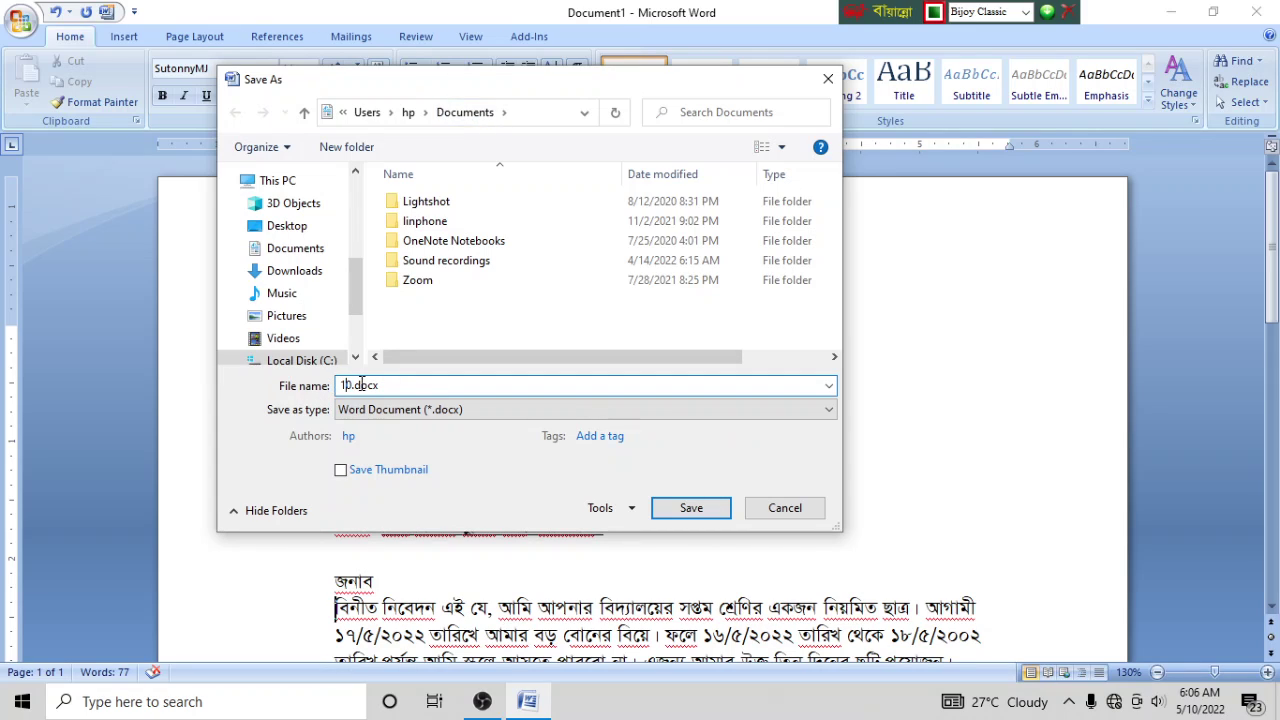
{"action": "left_click_drag", "start_coordinate": [352, 385], "coordinate": [254, 390]}
{"action": "type", "text": ",m"}
{"action": "key", "text": "BackSpace"}
{"action": "key", "text": "BackSpace"}
Step: Switch to the English keyboard layout and save as an_application_to_the_headmaster.docx
{"action": "left_click", "coordinate": [1026, 13]}
{"action": "left_click", "coordinate": [966, 30]}
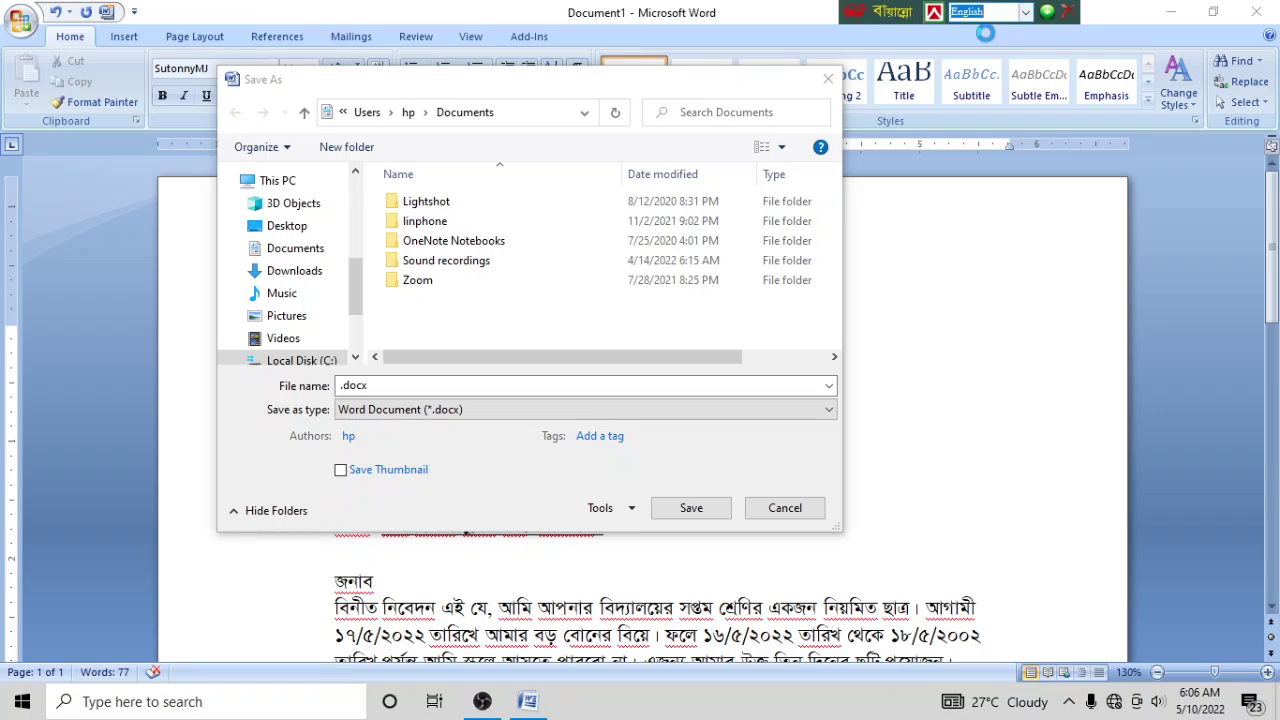
{"action": "left_click", "coordinate": [356, 385]}
{"action": "left_click", "coordinate": [356, 385]}
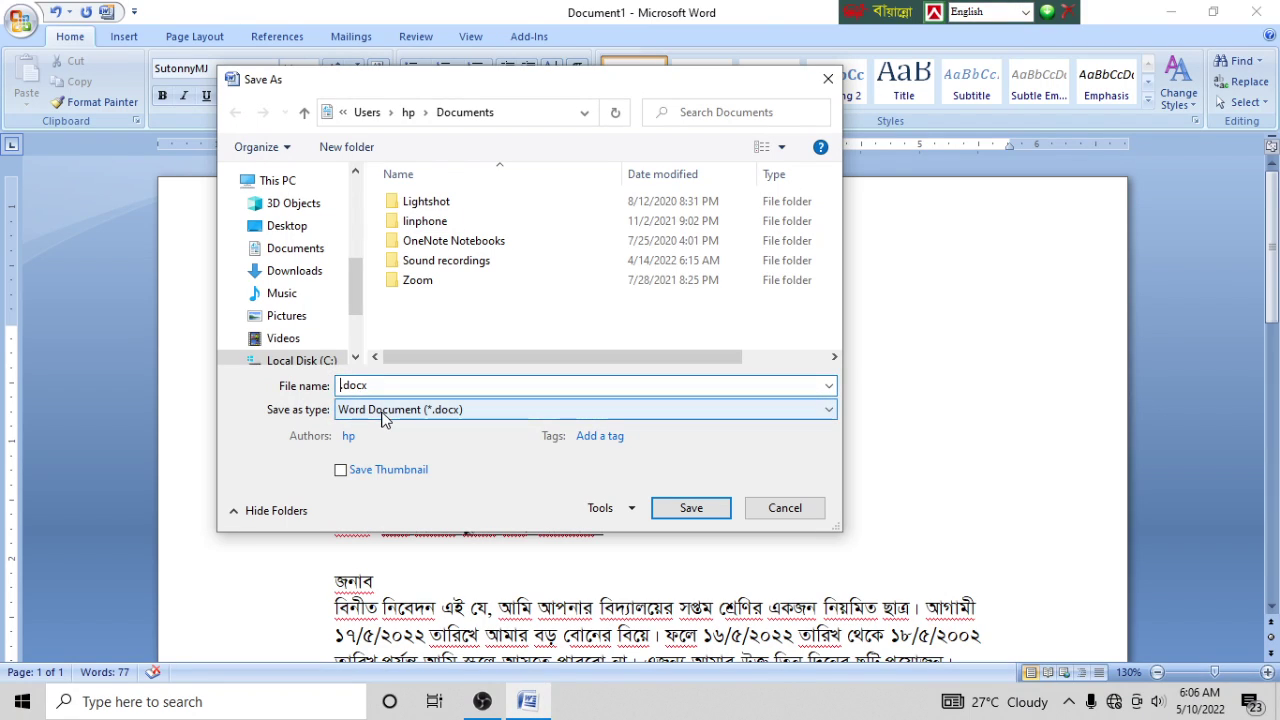
{"action": "type", "text": "an_"}
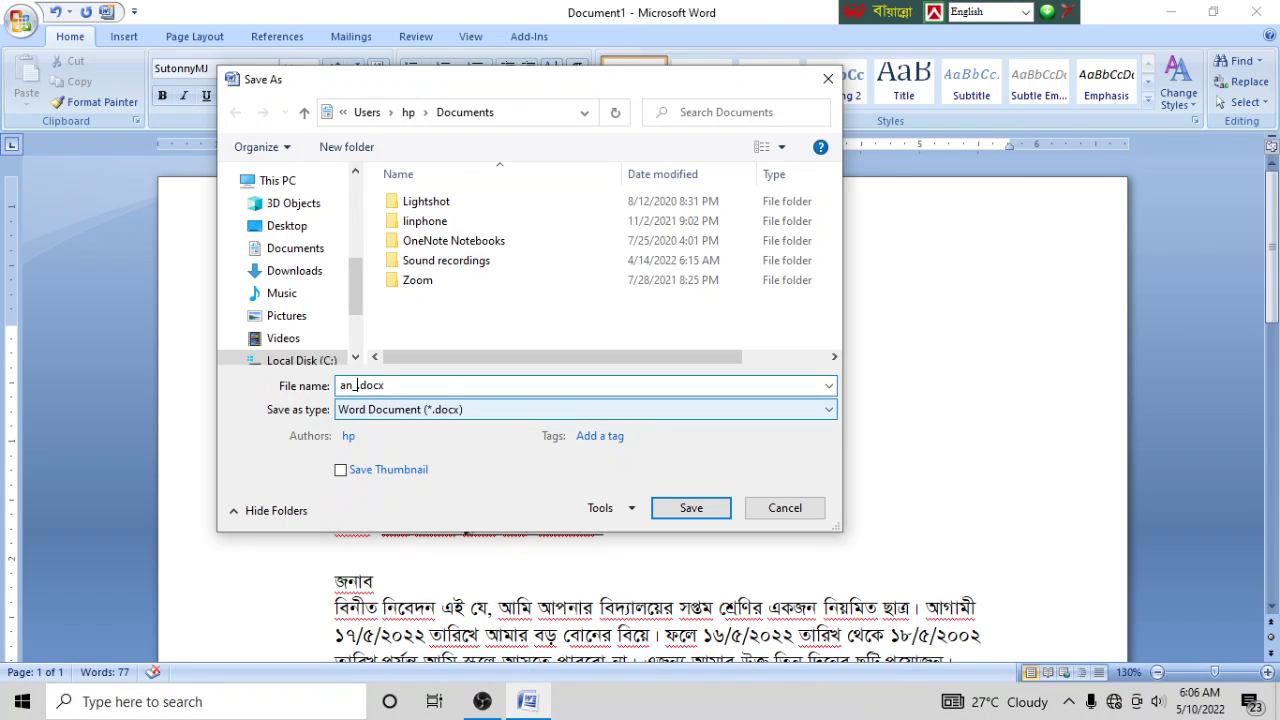
{"action": "type", "text": "applic"}
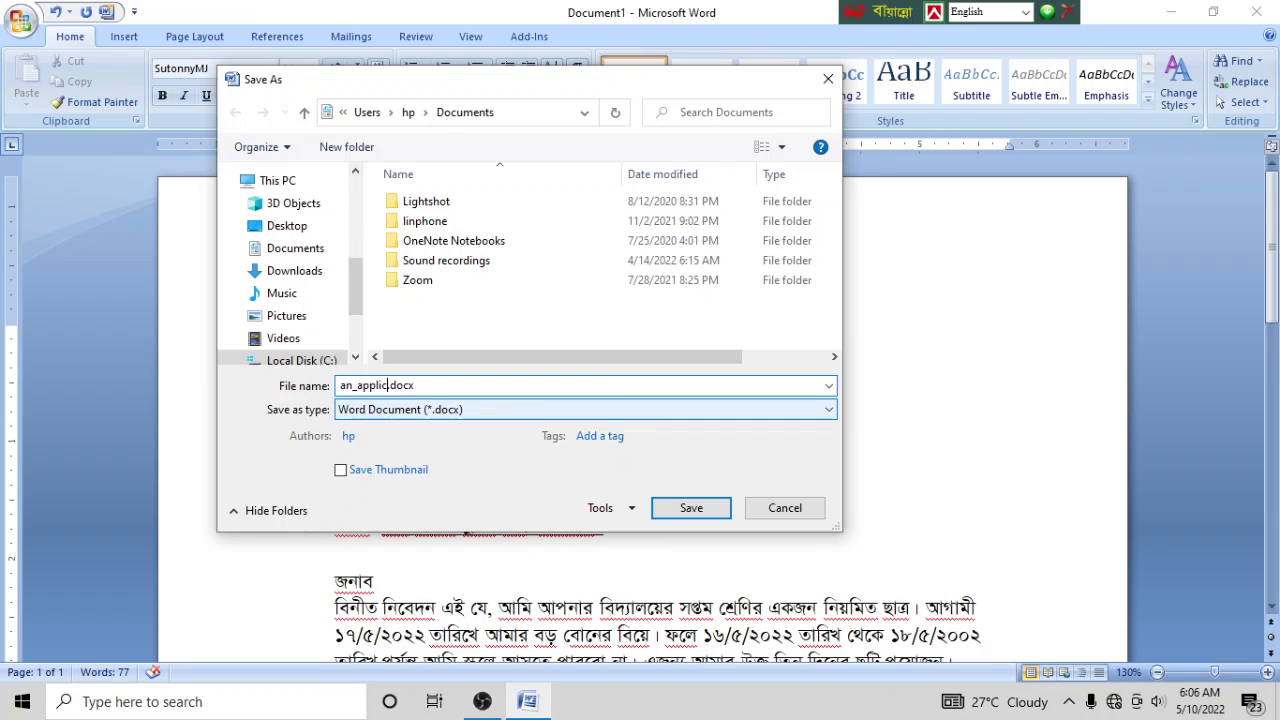
{"action": "type", "text": "ation"}
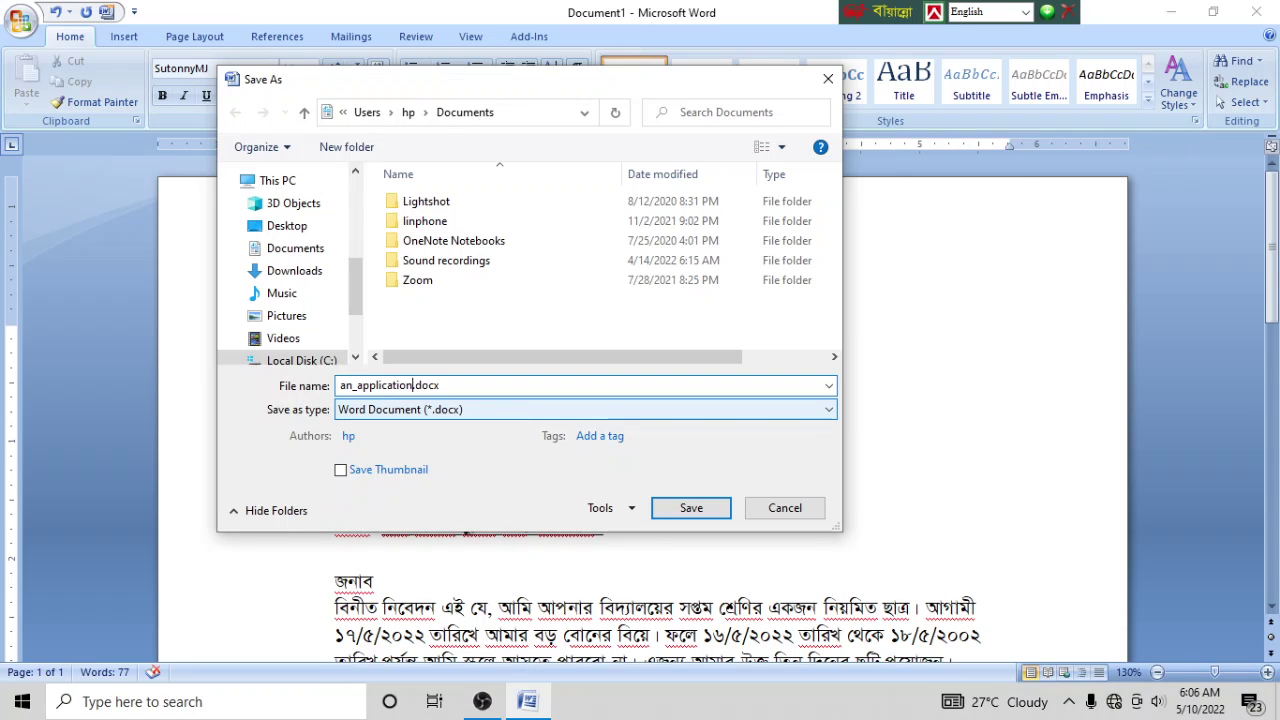
{"action": "type", "text": "_to_"}
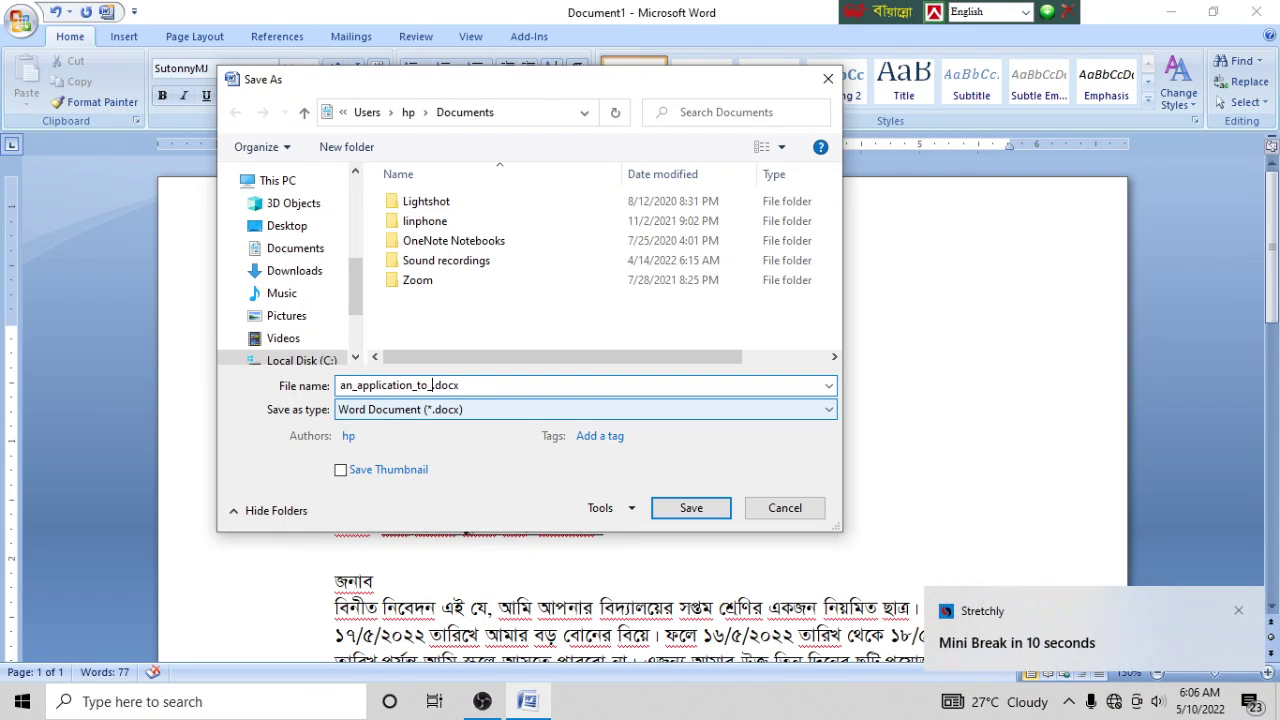
{"action": "type", "text": "the_headm"}
{"action": "type", "text": "aster"}
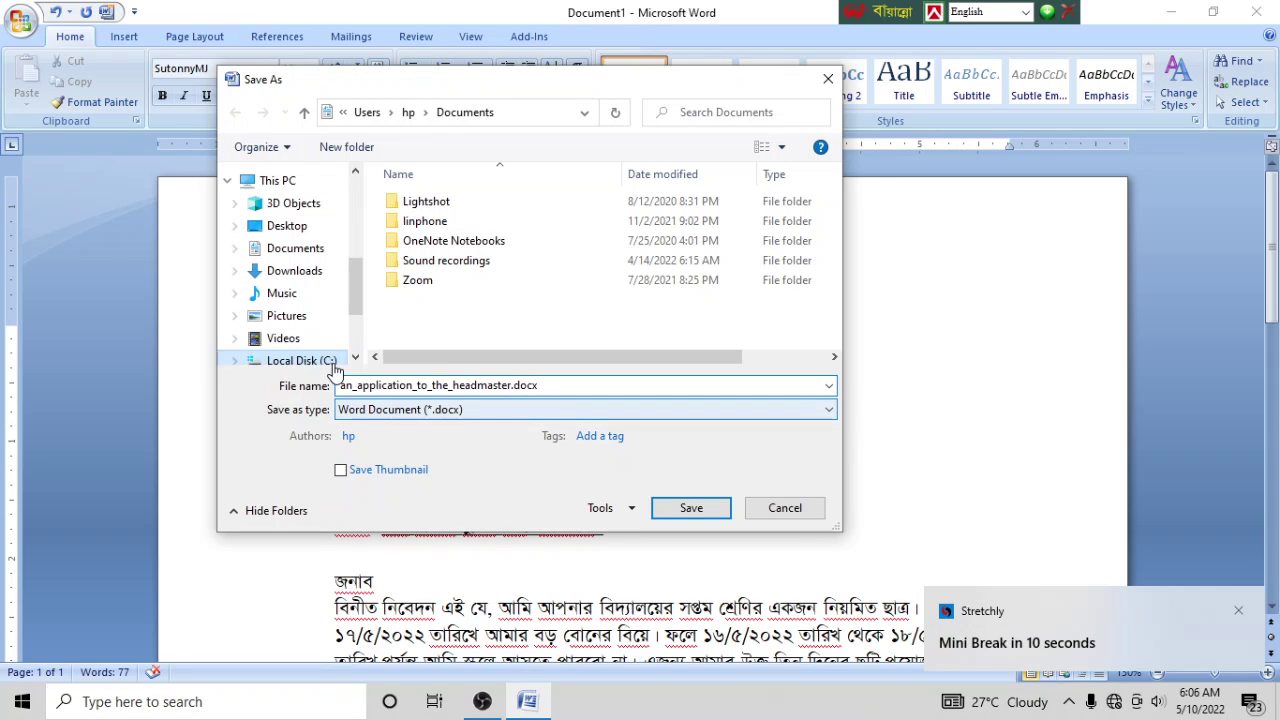
{"action": "left_click", "coordinate": [697, 511]}
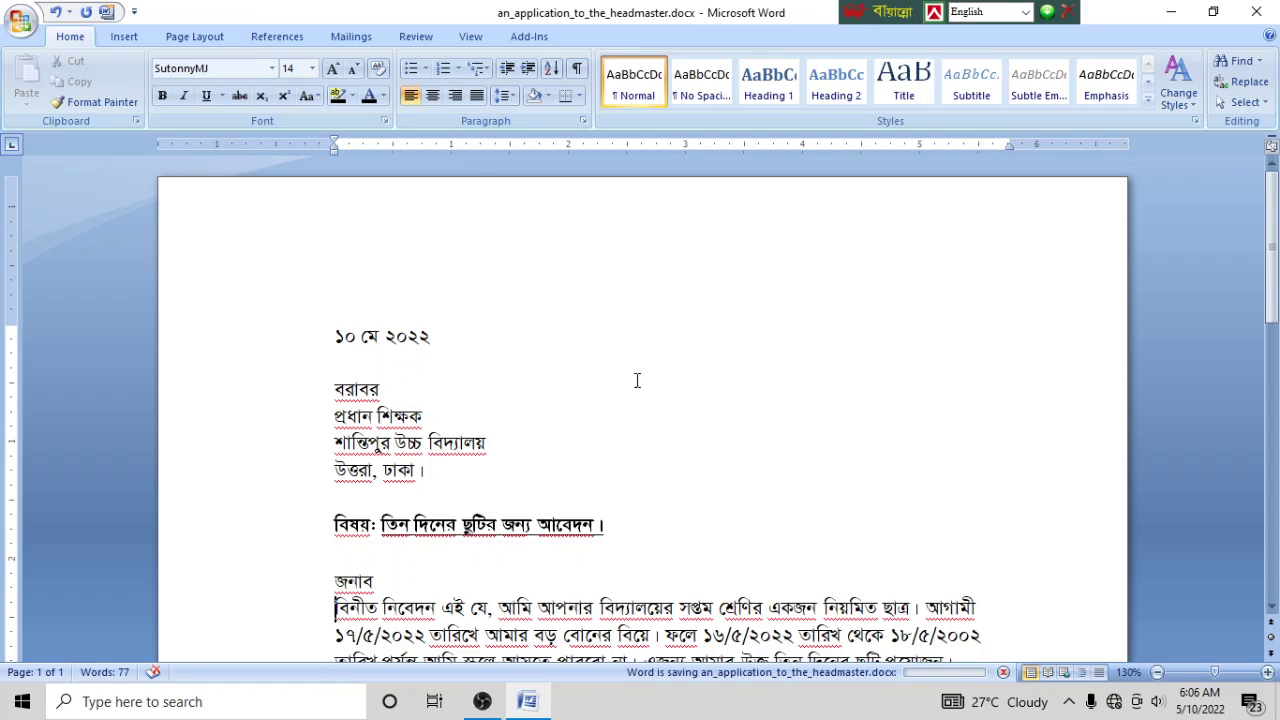
{"action": "scroll", "coordinate": [537, 337], "scroll_direction": "down", "scroll_amount": 4}
{"action": "scroll", "coordinate": [543, 343], "scroll_direction": "up", "scroll_amount": 2}
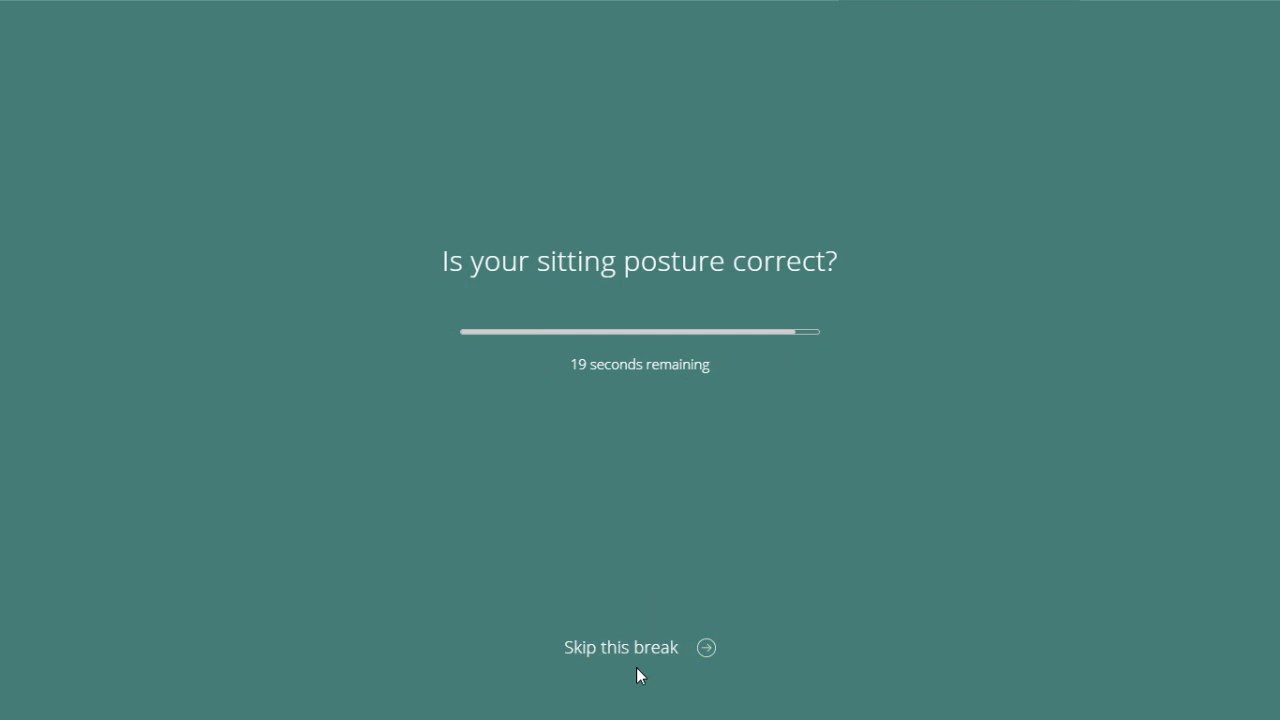
{"action": "left_click", "coordinate": [621, 647]}
{"action": "scroll", "coordinate": [589, 405], "scroll_direction": "down", "scroll_amount": 3}
{"action": "scroll", "coordinate": [589, 405], "scroll_direction": "down", "scroll_amount": 2}
{"action": "scroll", "coordinate": [591, 403], "scroll_direction": "up", "scroll_amount": 4}
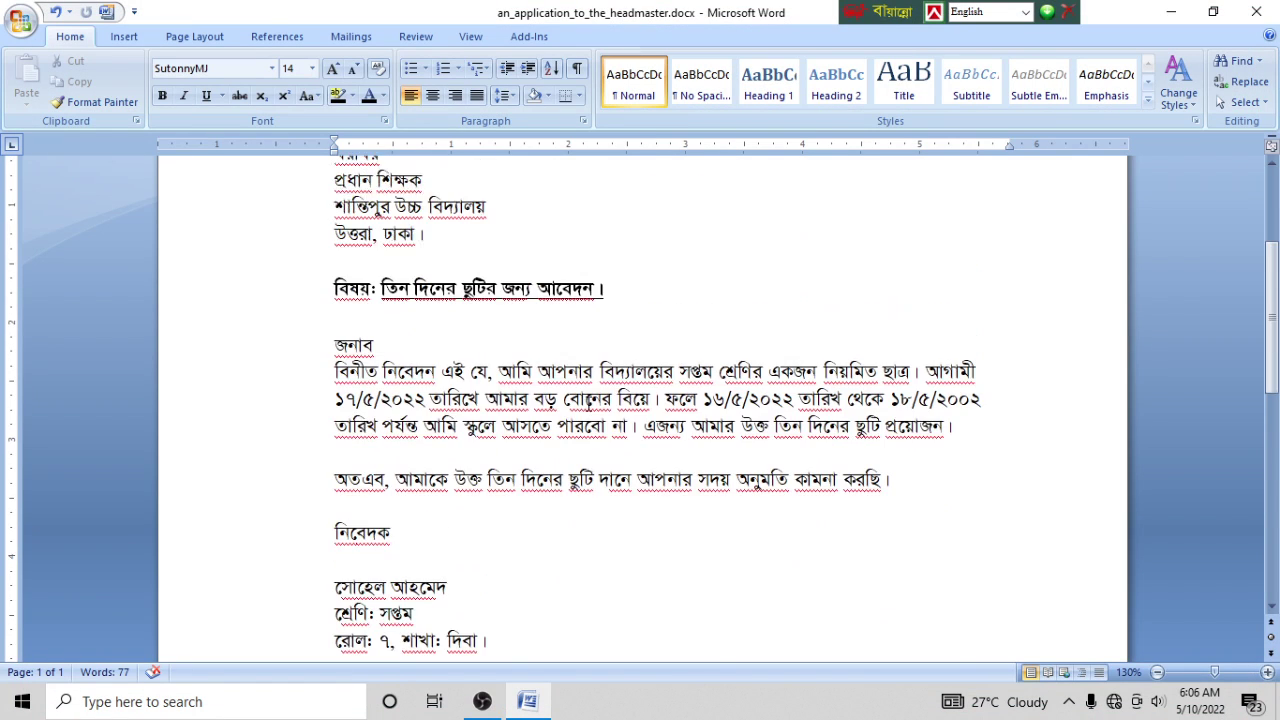
{"action": "scroll", "coordinate": [589, 400], "scroll_direction": "up", "scroll_amount": 1}
{"action": "scroll", "coordinate": [588, 404], "scroll_direction": "up", "scroll_amount": 2}
{"action": "scroll", "coordinate": [717, 406], "scroll_direction": "down", "scroll_amount": 2}
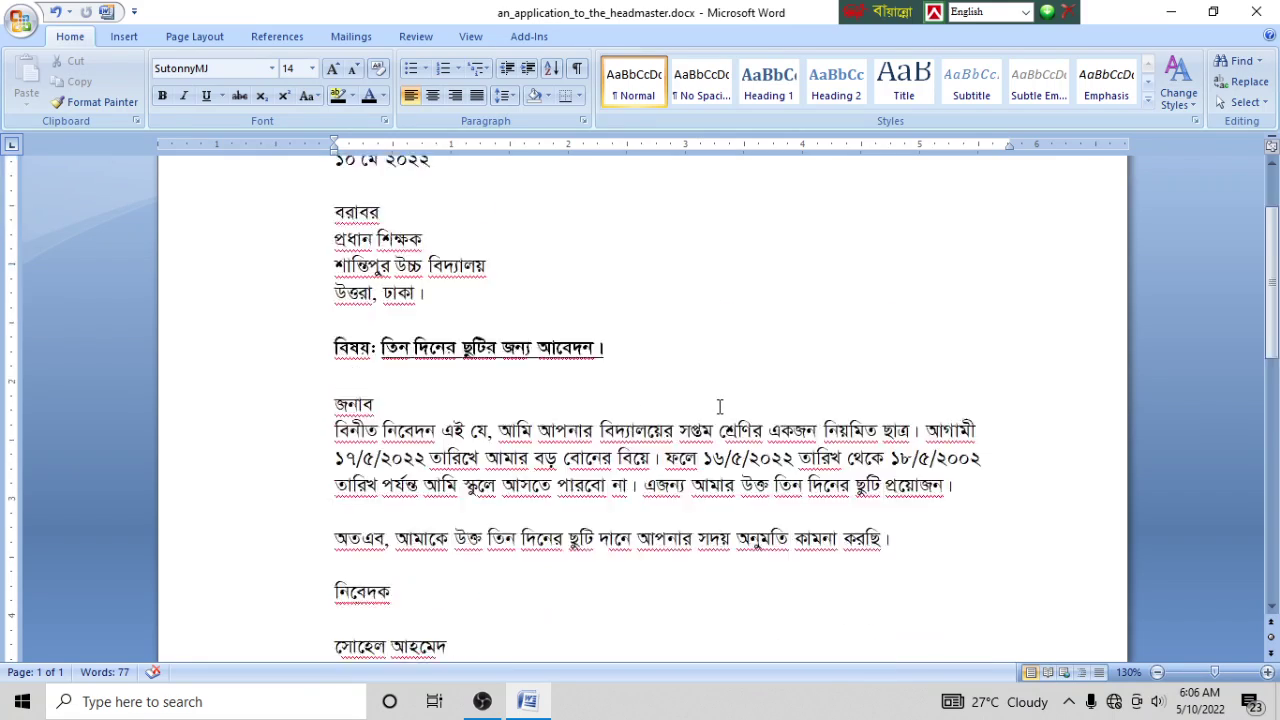
{"action": "scroll", "coordinate": [718, 406], "scroll_direction": "down", "scroll_amount": 2}
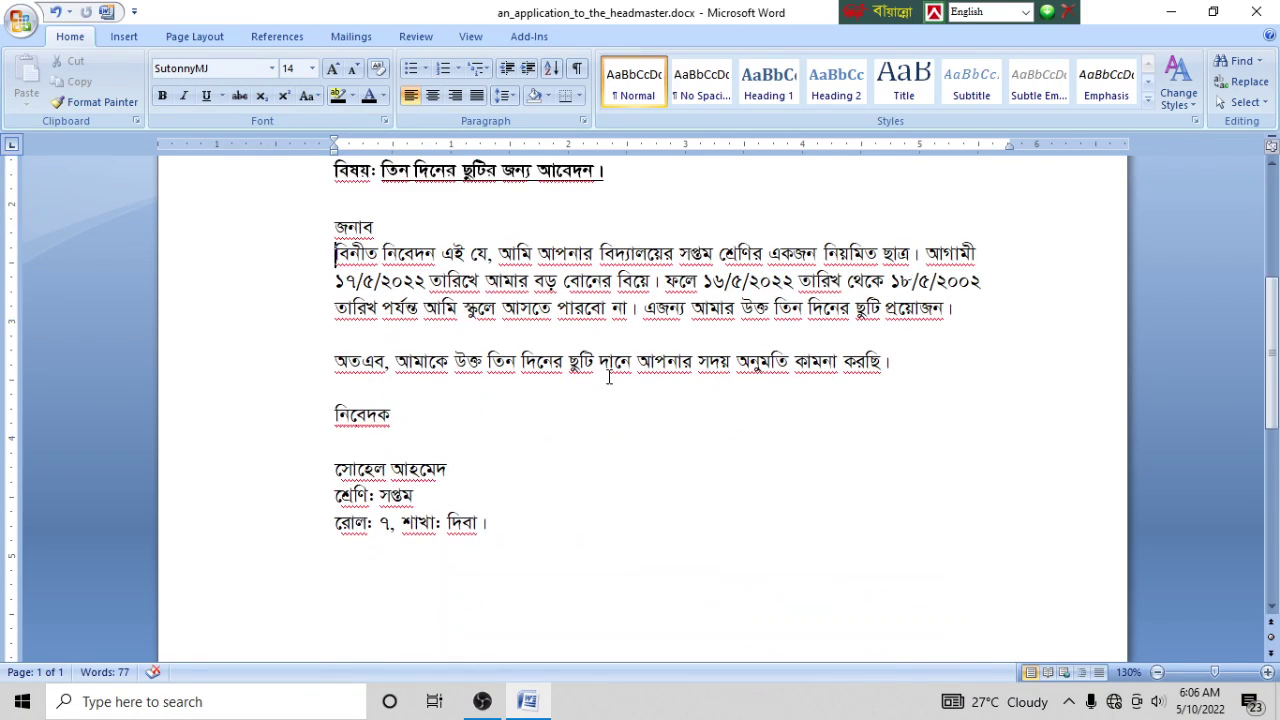
{"action": "scroll", "coordinate": [608, 373], "scroll_direction": "up", "scroll_amount": 3}
{"action": "scroll", "coordinate": [608, 371], "scroll_direction": "up", "scroll_amount": 1}
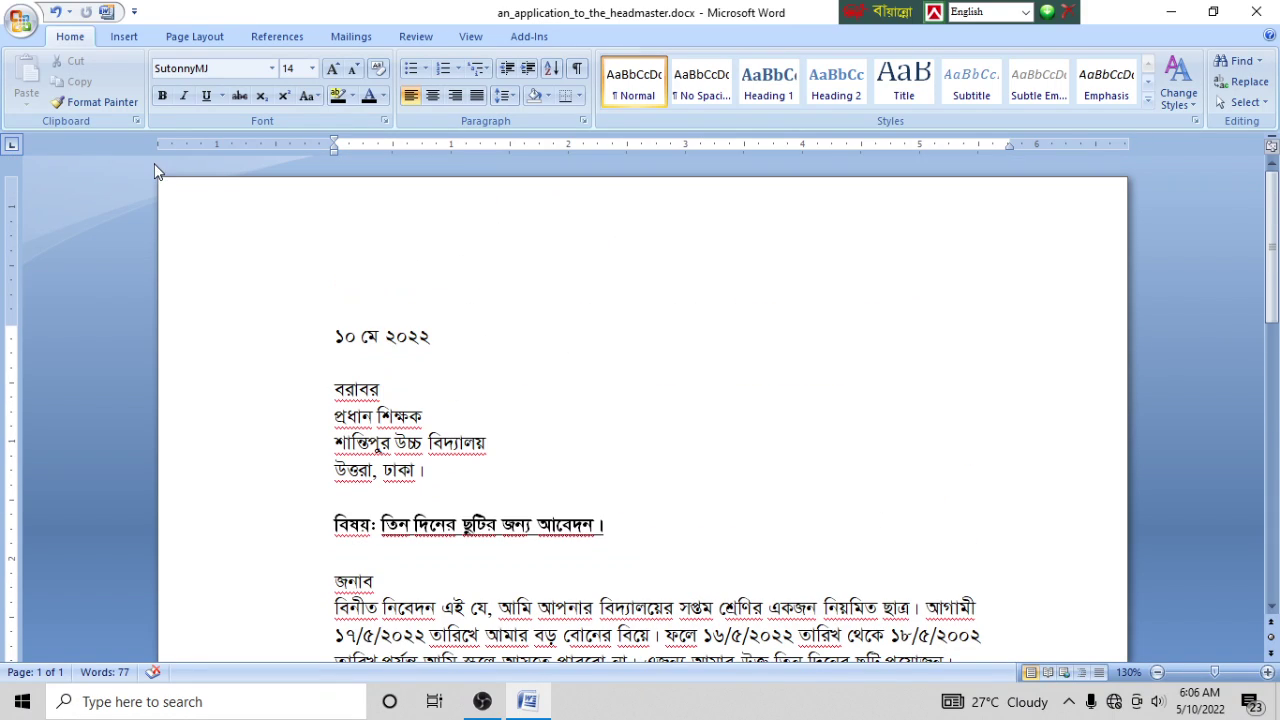
{"action": "left_click", "coordinate": [28, 20]}
{"action": "left_click", "coordinate": [43, 145]}
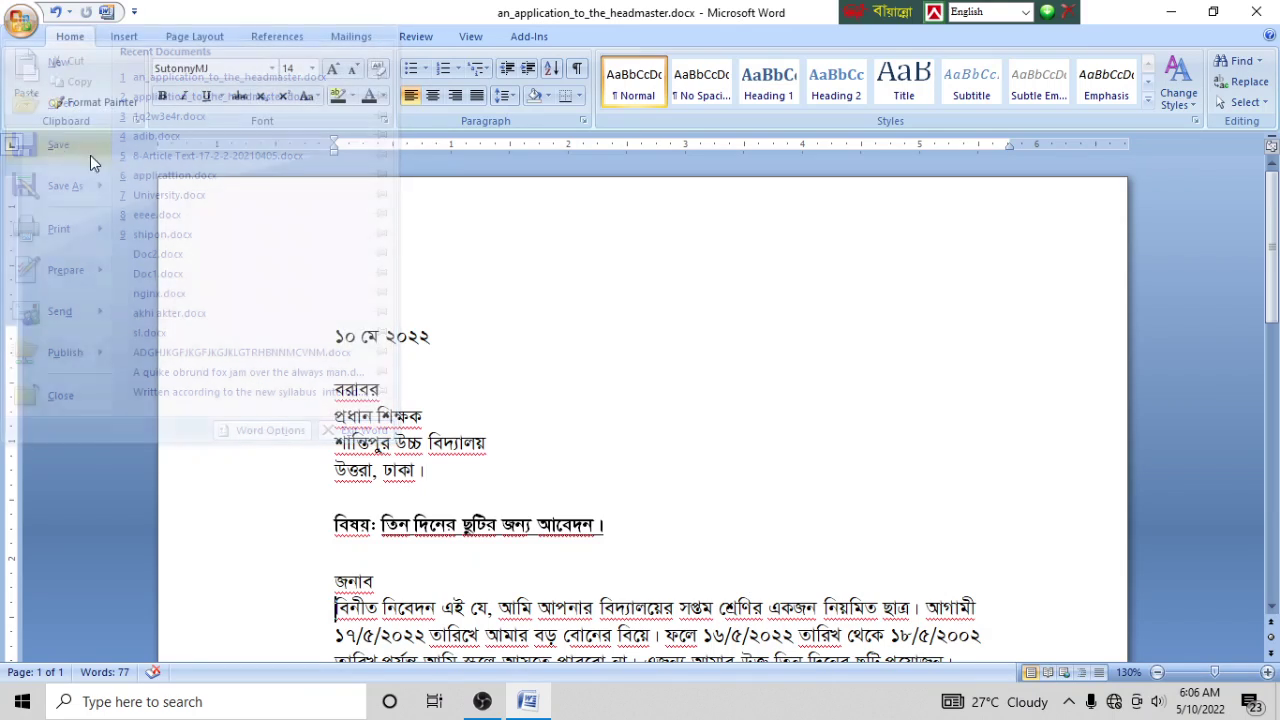
{"action": "left_click", "coordinate": [303, 345]}
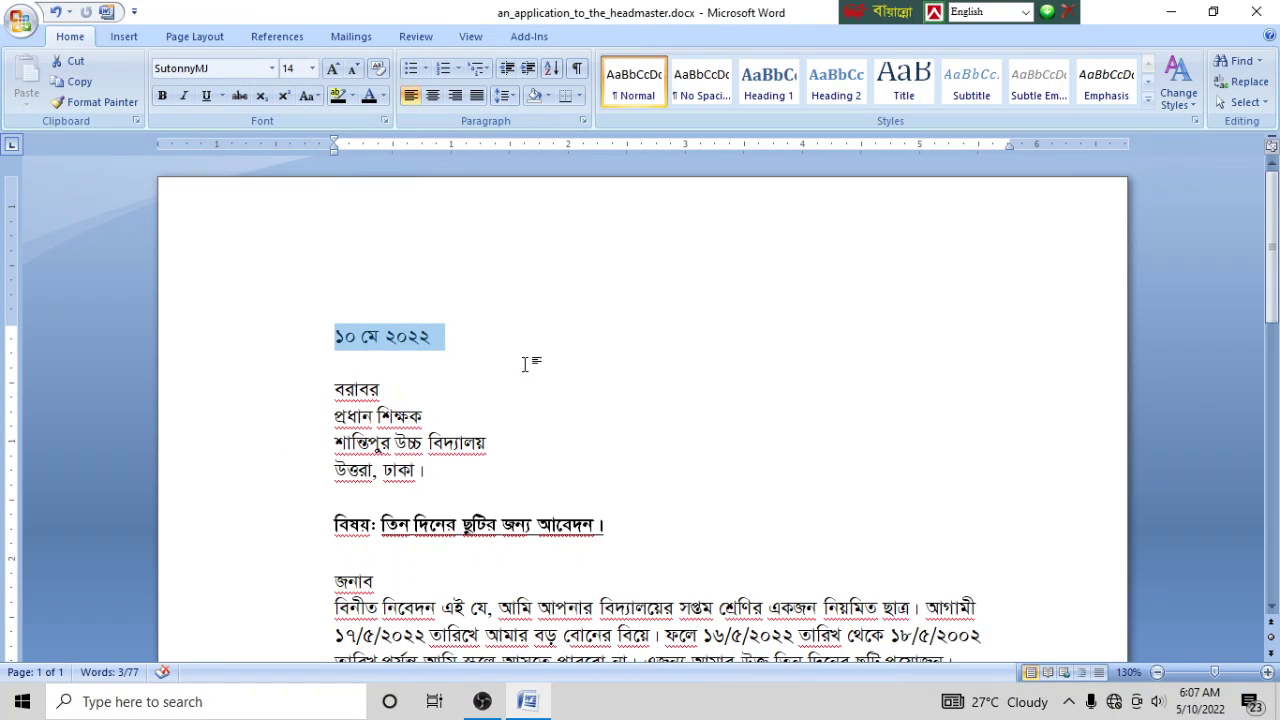
{"action": "scroll", "coordinate": [523, 364], "scroll_direction": "down", "scroll_amount": 5}
{"action": "scroll", "coordinate": [526, 360], "scroll_direction": "down", "scroll_amount": 4}
{"action": "scroll", "coordinate": [526, 360], "scroll_direction": "up", "scroll_amount": 3}
{"action": "scroll", "coordinate": [526, 360], "scroll_direction": "up", "scroll_amount": 2}
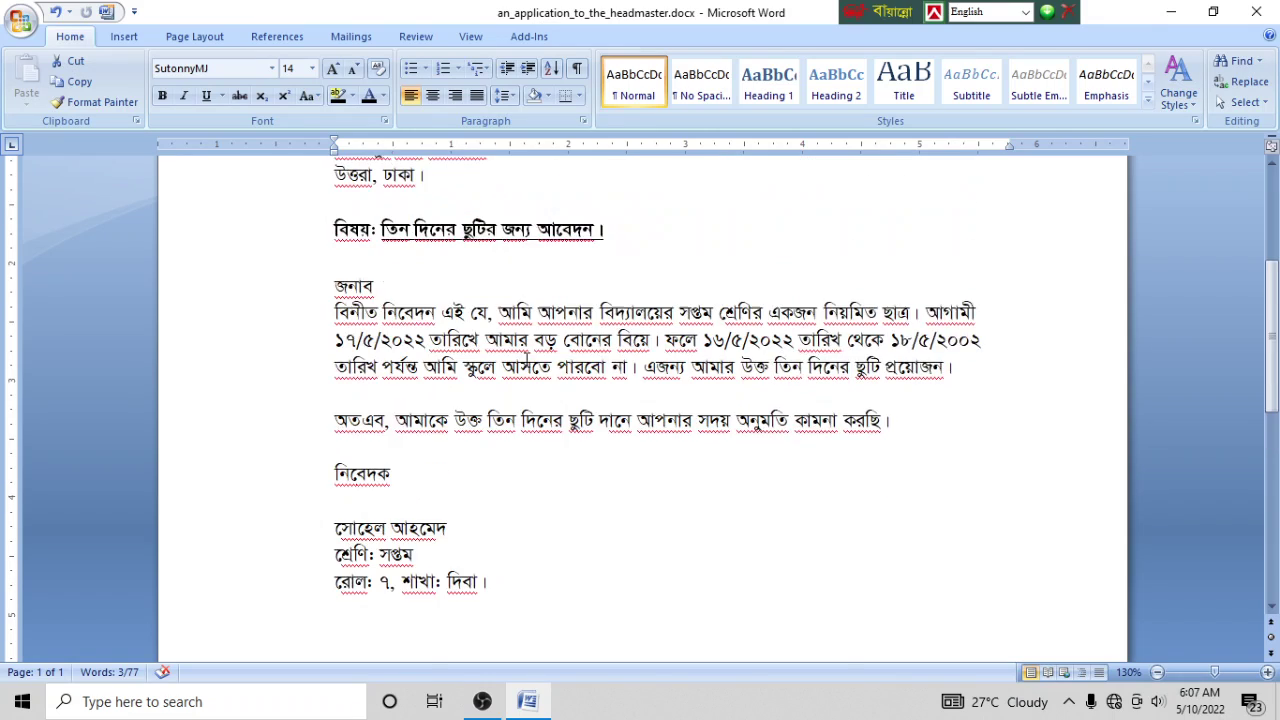
{"action": "scroll", "coordinate": [525, 360], "scroll_direction": "up", "scroll_amount": 3}
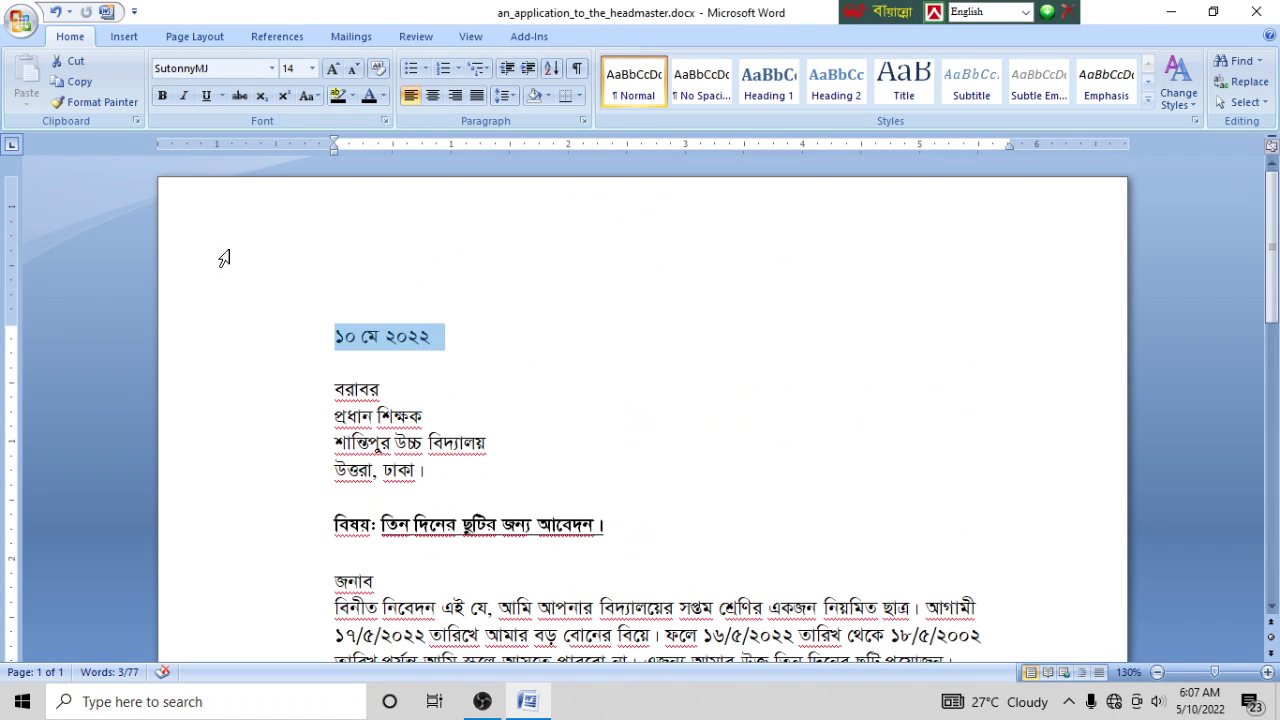
Step: Show the letter in Print Preview zoomed to 100%
{"action": "left_click", "coordinate": [18, 30]}
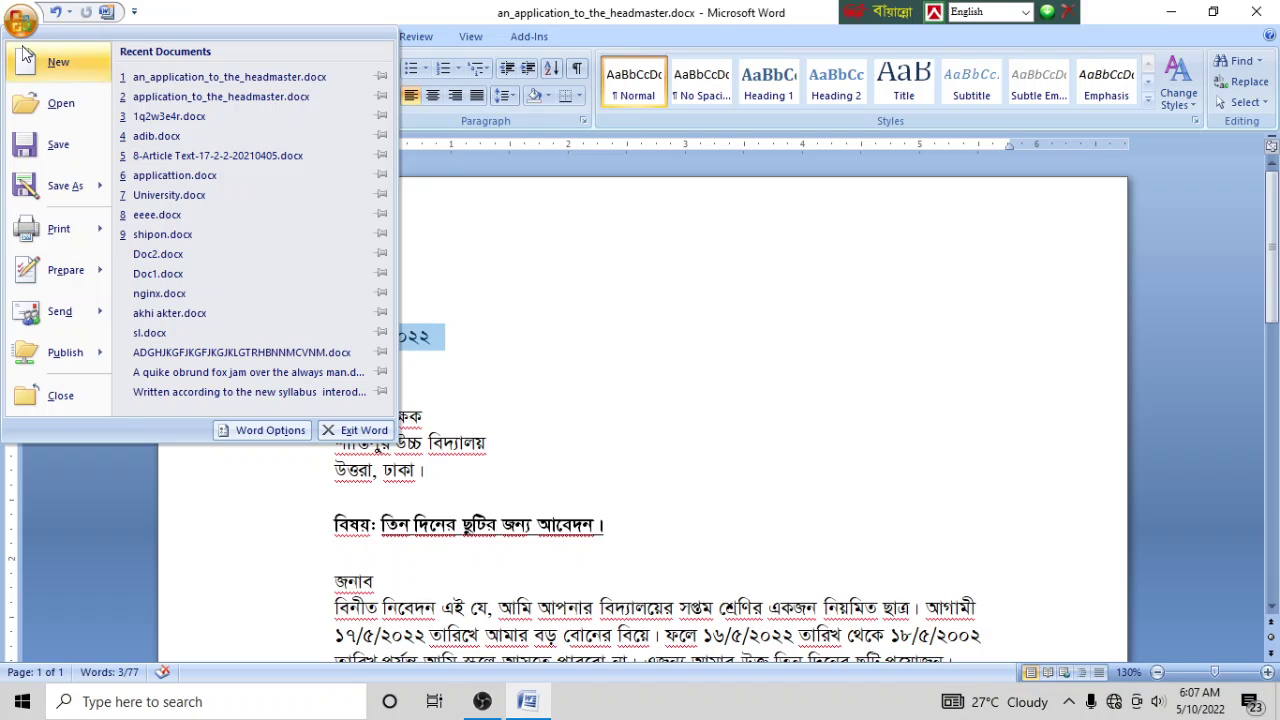
{"action": "mouse_move", "coordinate": [70, 238]}
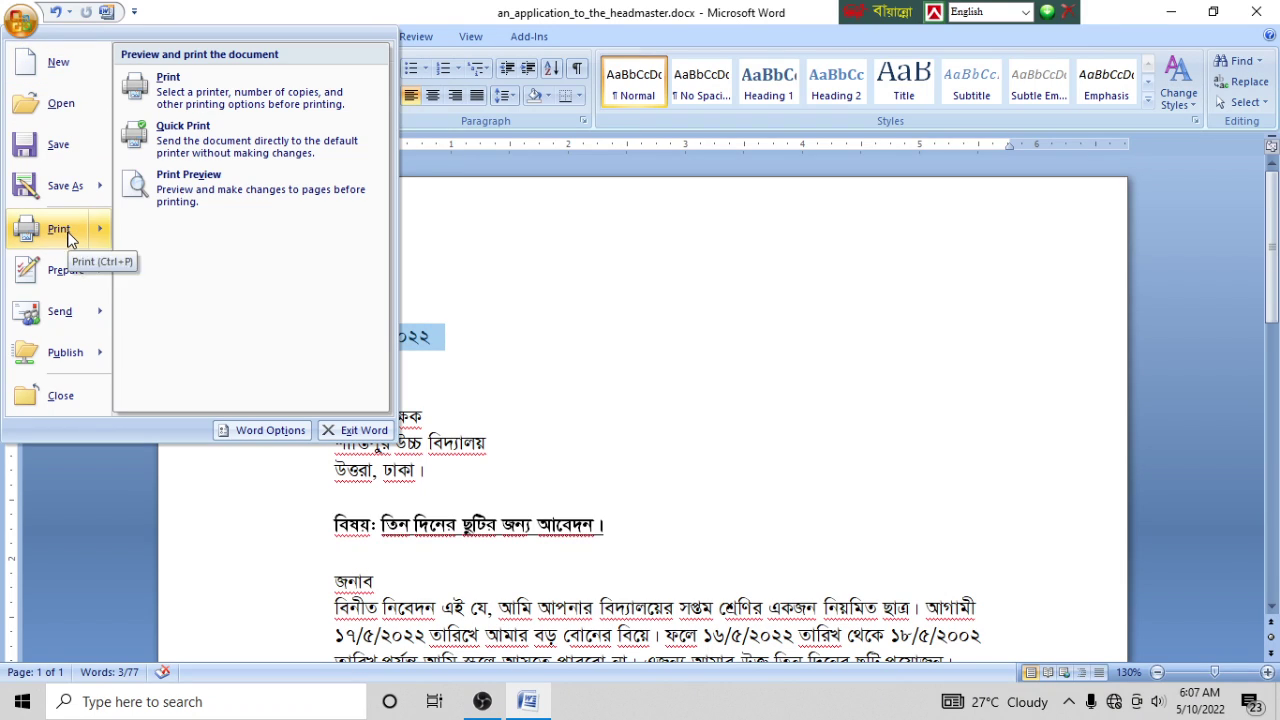
{"action": "left_click", "coordinate": [175, 195]}
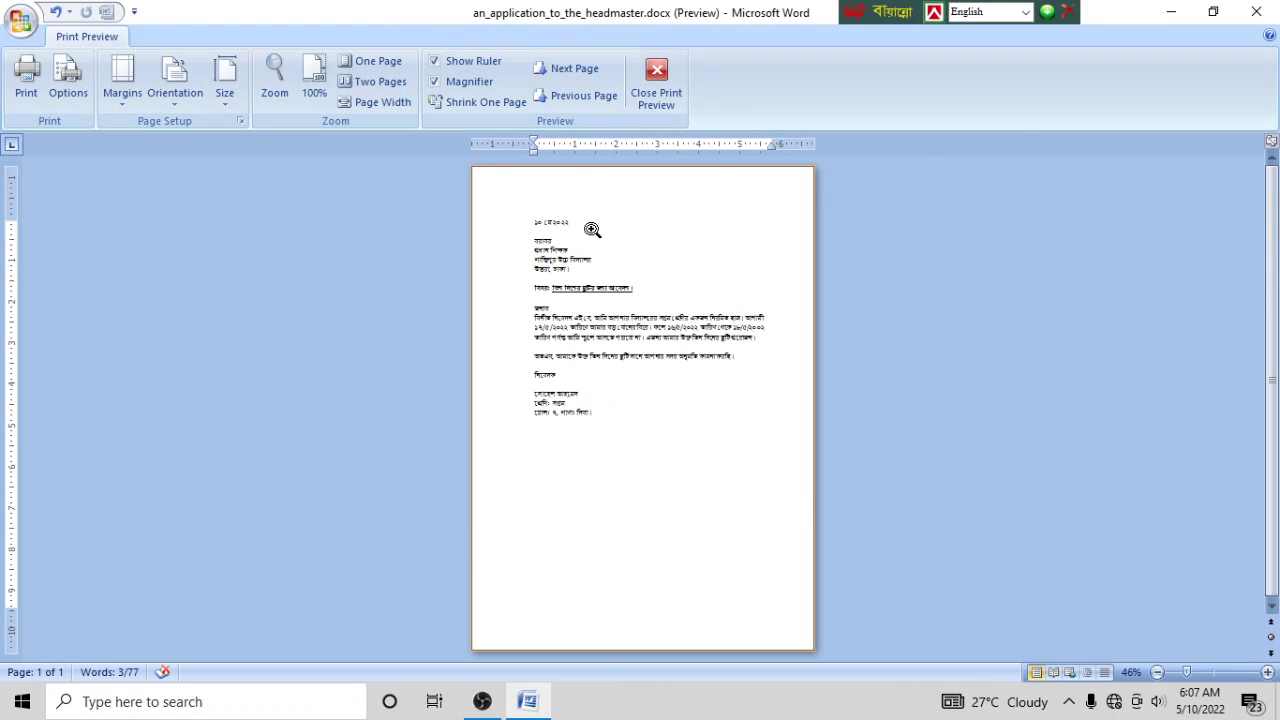
{"action": "left_click", "coordinate": [592, 229]}
{"action": "scroll", "coordinate": [580, 374], "scroll_direction": "down", "scroll_amount": 3}
{"action": "scroll", "coordinate": [580, 374], "scroll_direction": "up", "scroll_amount": 2}
{"action": "scroll", "coordinate": [578, 368], "scroll_direction": "up", "scroll_amount": 2}
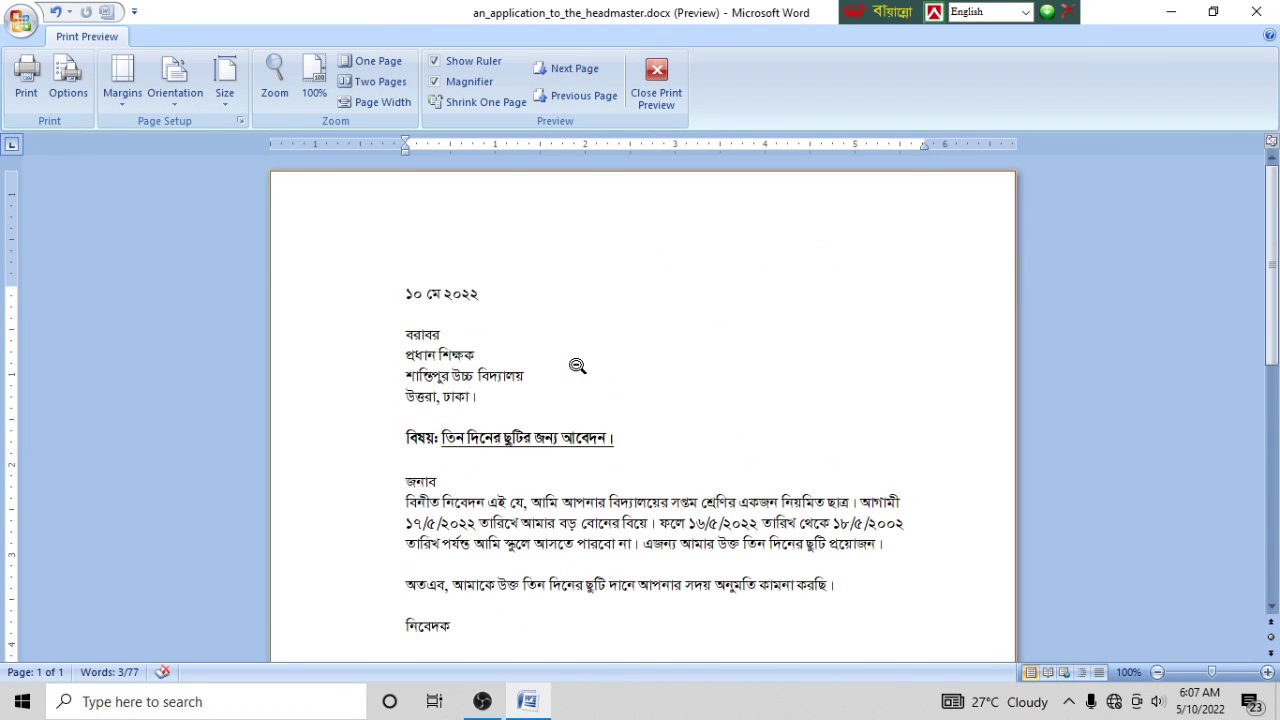
{"action": "scroll", "coordinate": [575, 365], "scroll_direction": "down", "scroll_amount": 5}
{"action": "scroll", "coordinate": [575, 363], "scroll_direction": "down", "scroll_amount": 3}
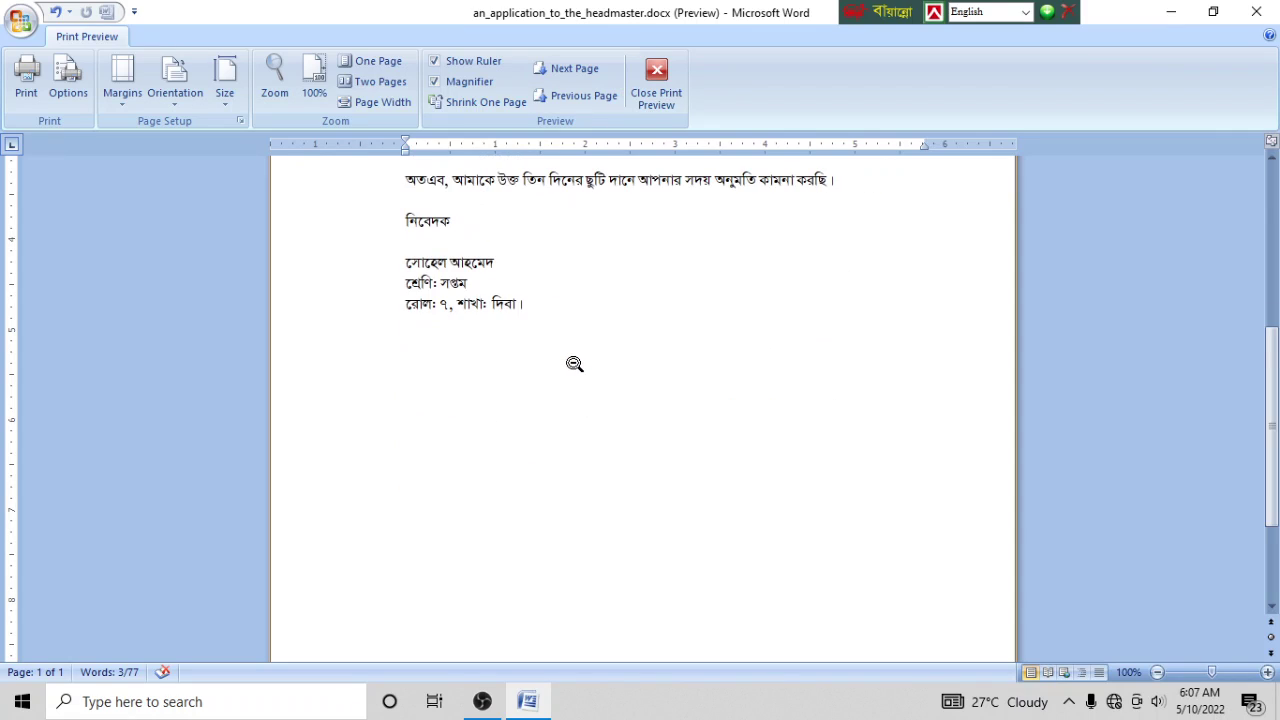
{"action": "scroll", "coordinate": [574, 356], "scroll_direction": "up", "scroll_amount": 2}
{"action": "scroll", "coordinate": [574, 354], "scroll_direction": "up", "scroll_amount": 1}
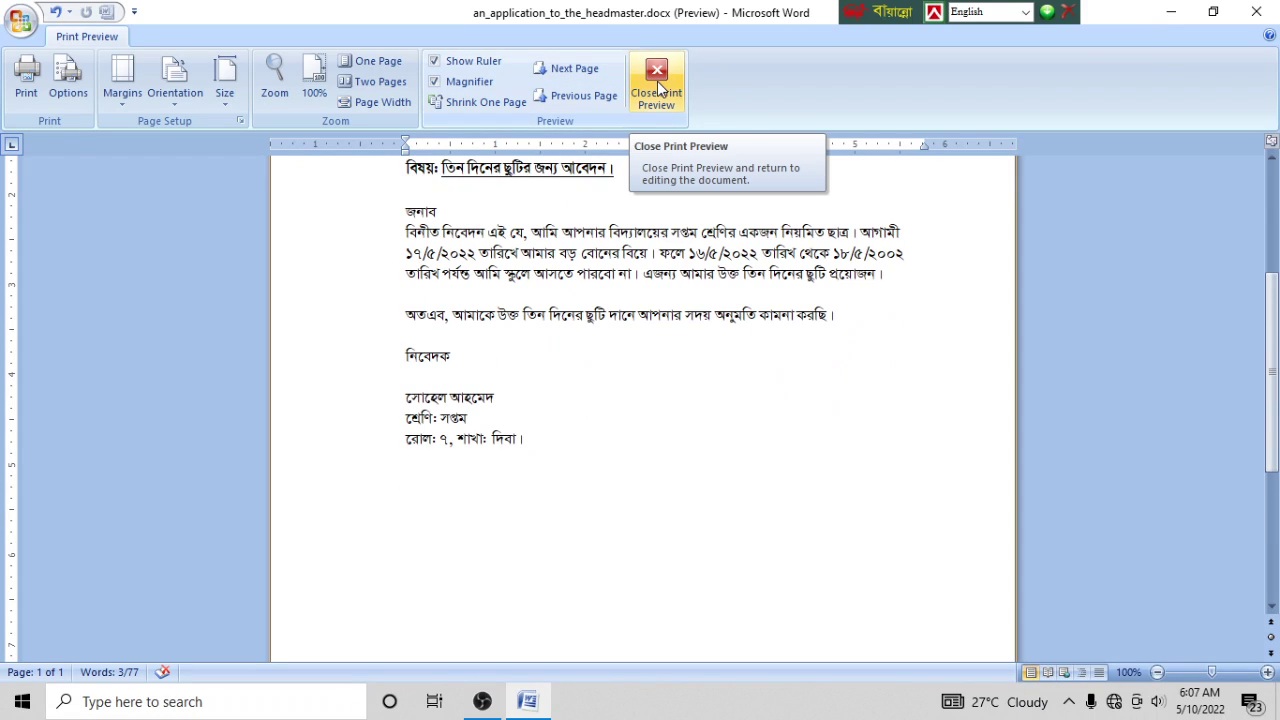
{"action": "scroll", "coordinate": [253, 205], "scroll_direction": "up", "scroll_amount": 3}
{"action": "scroll", "coordinate": [253, 205], "scroll_direction": "up", "scroll_amount": 2}
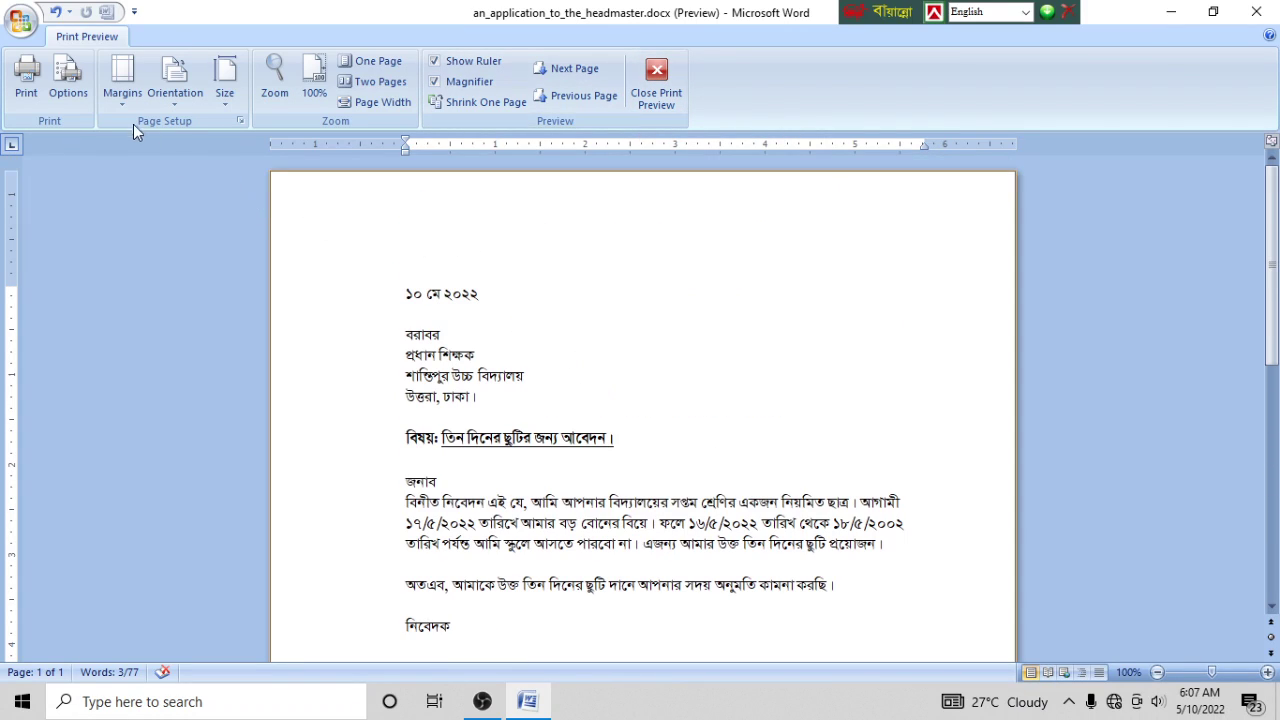
Step: Review the Margins and paper Size presets for the page
{"action": "left_click", "coordinate": [121, 100]}
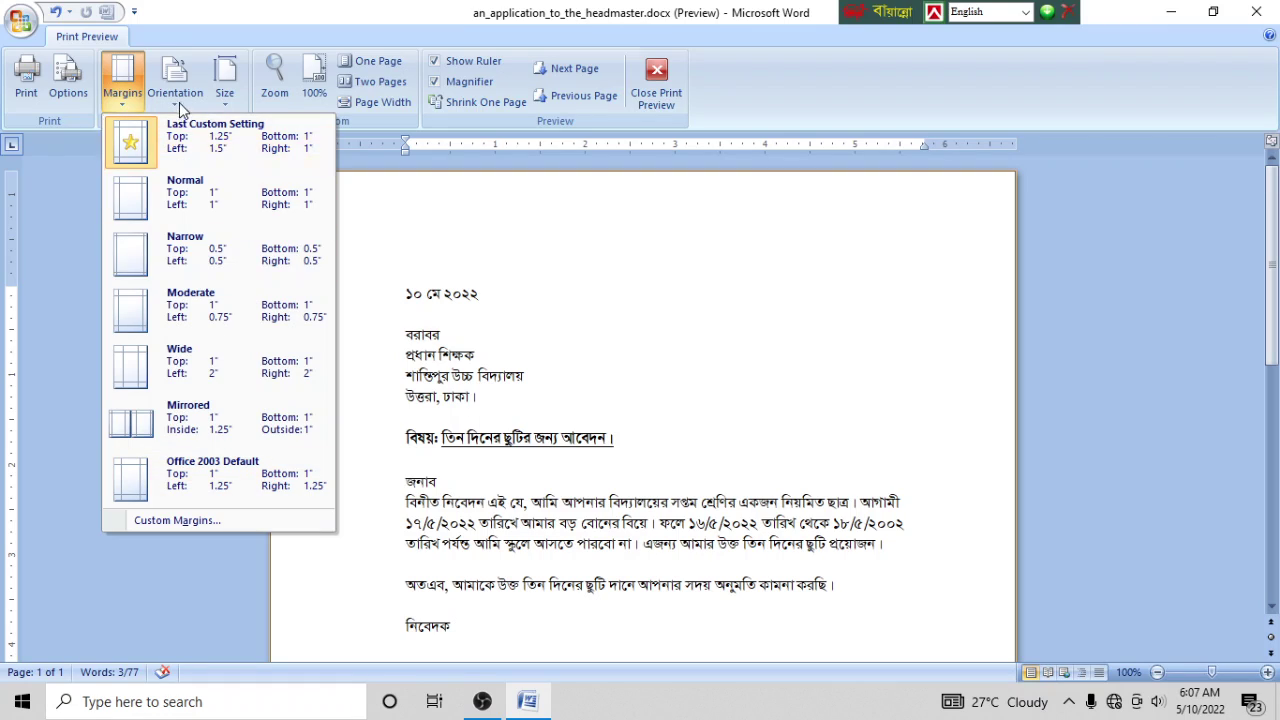
{"action": "left_click", "coordinate": [226, 94]}
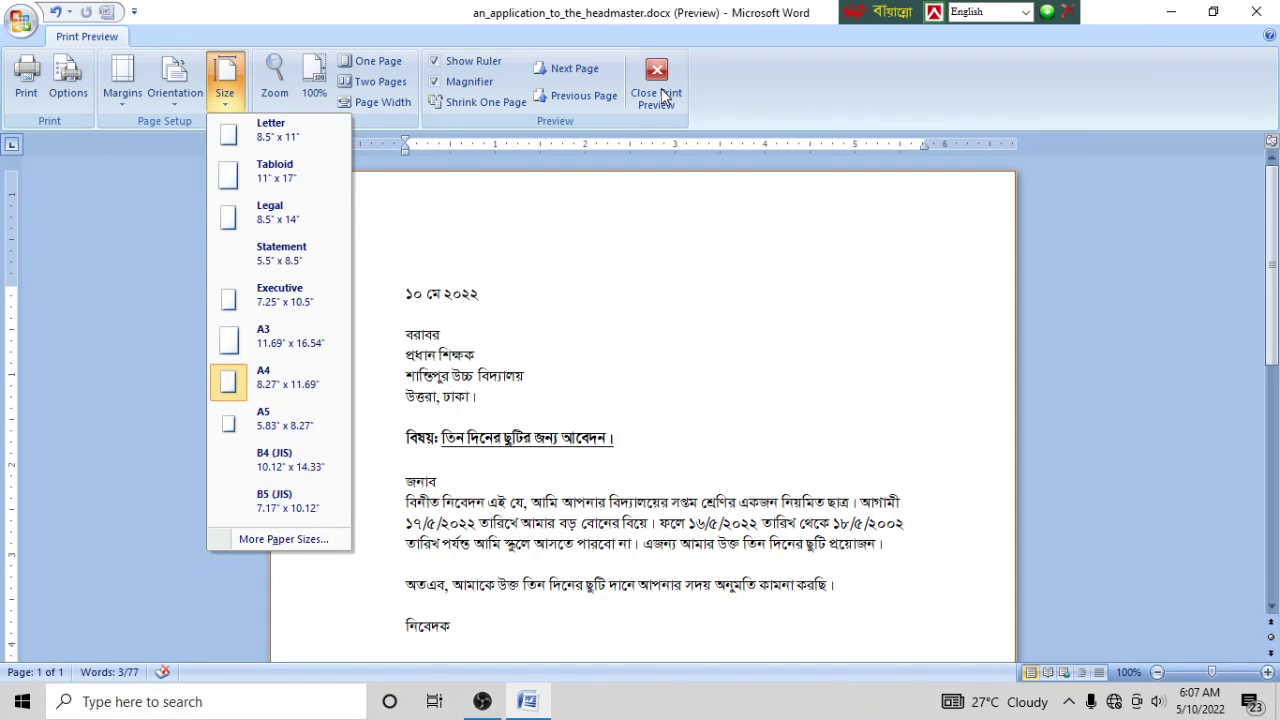
{"action": "scroll", "coordinate": [508, 311], "scroll_direction": "down", "scroll_amount": 5}
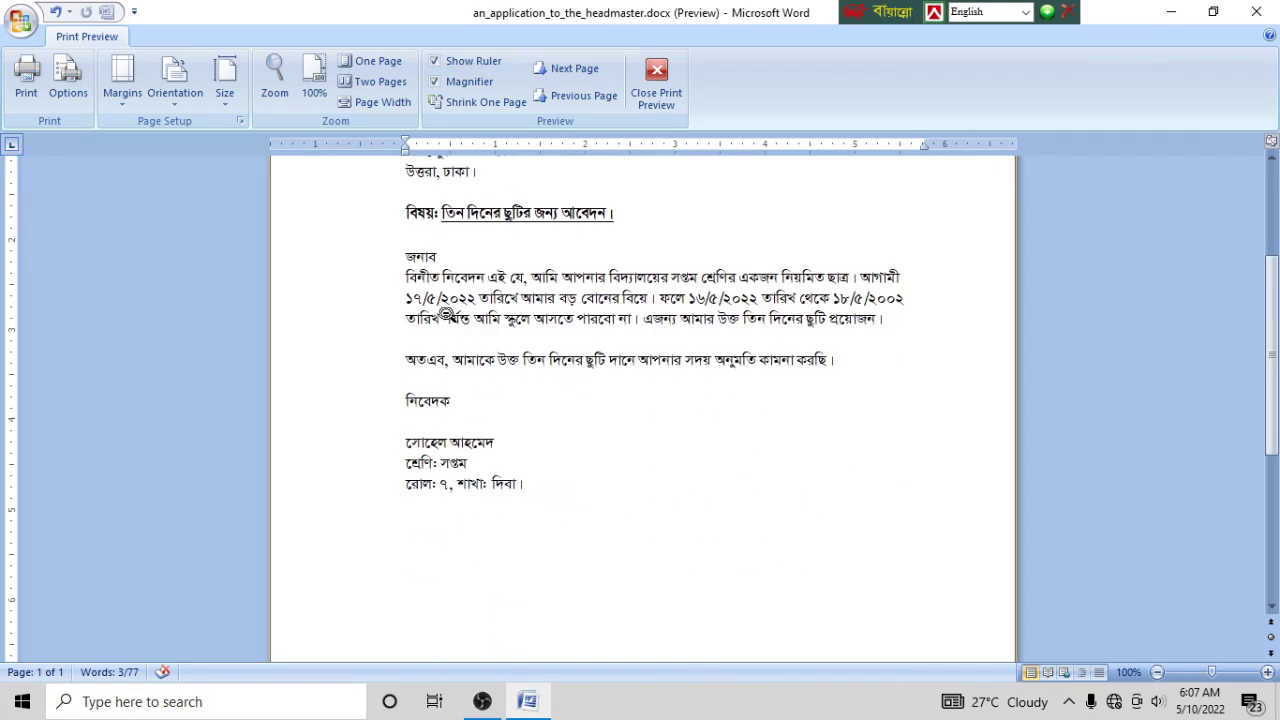
{"action": "scroll", "coordinate": [447, 307], "scroll_direction": "up", "scroll_amount": 5}
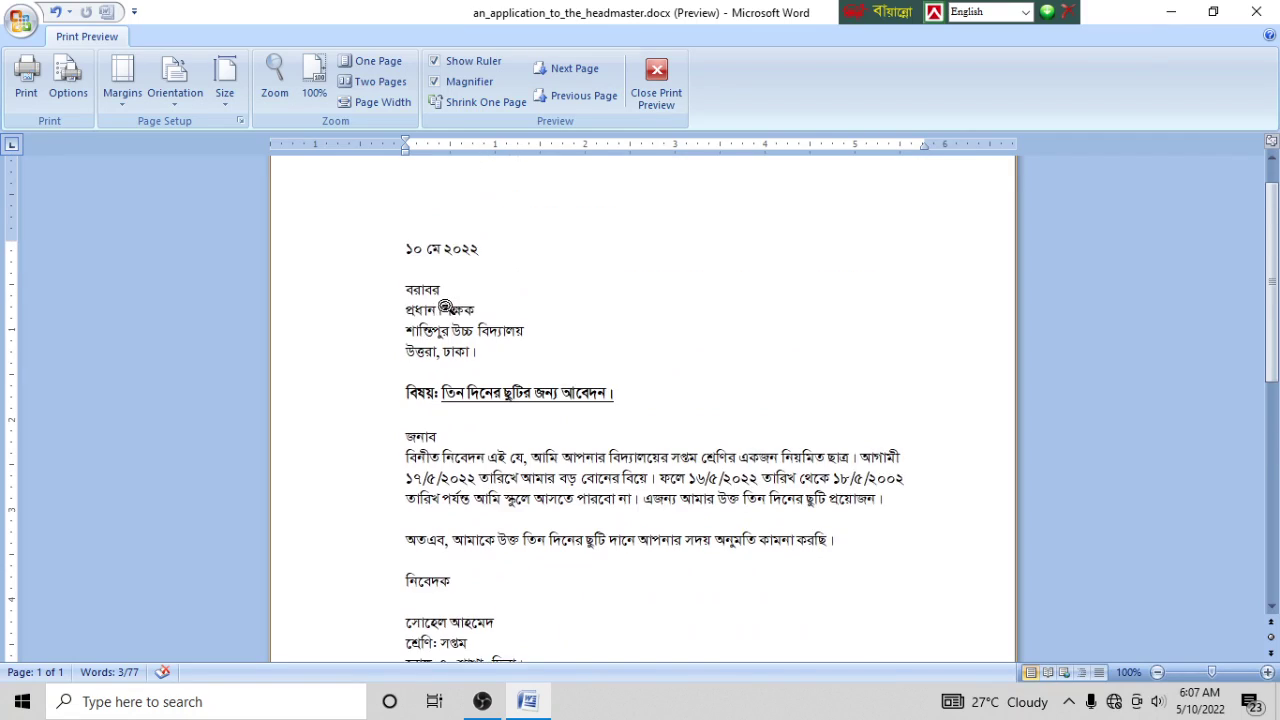
Step: Print the letter with Microsoft Print to PDF selected as the printer
{"action": "left_click", "coordinate": [30, 83]}
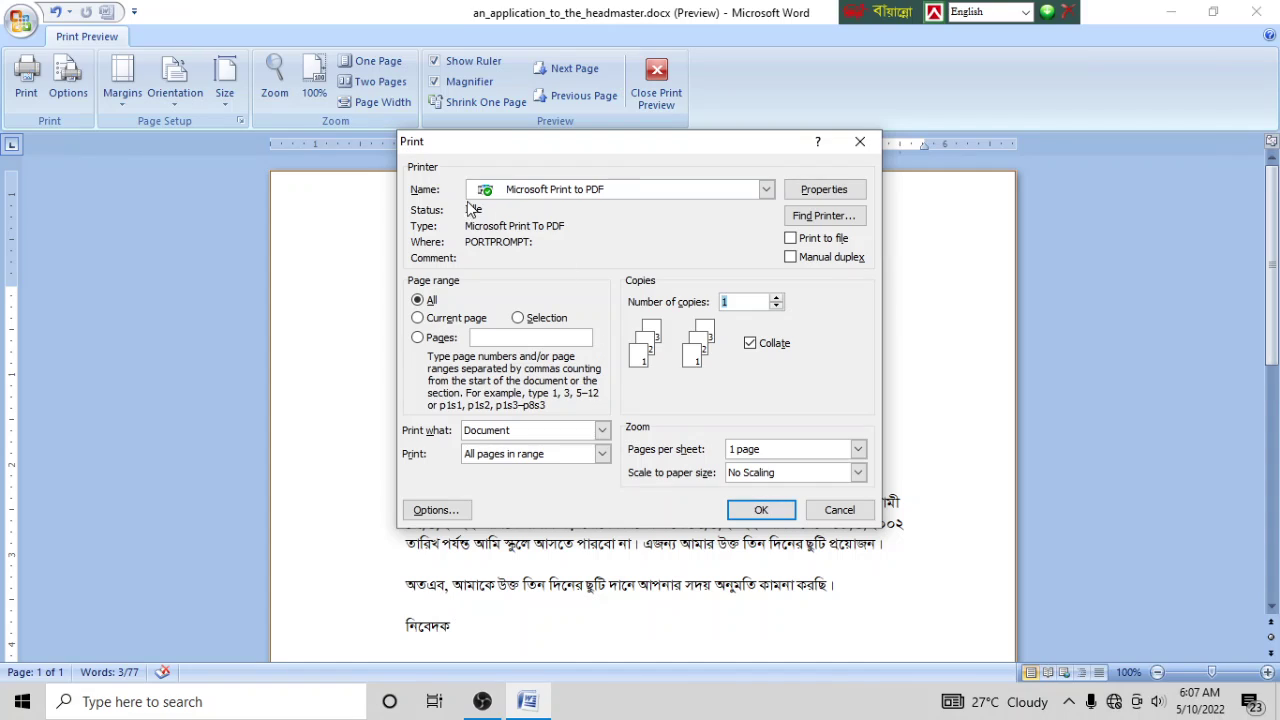
{"action": "left_click", "coordinate": [766, 190]}
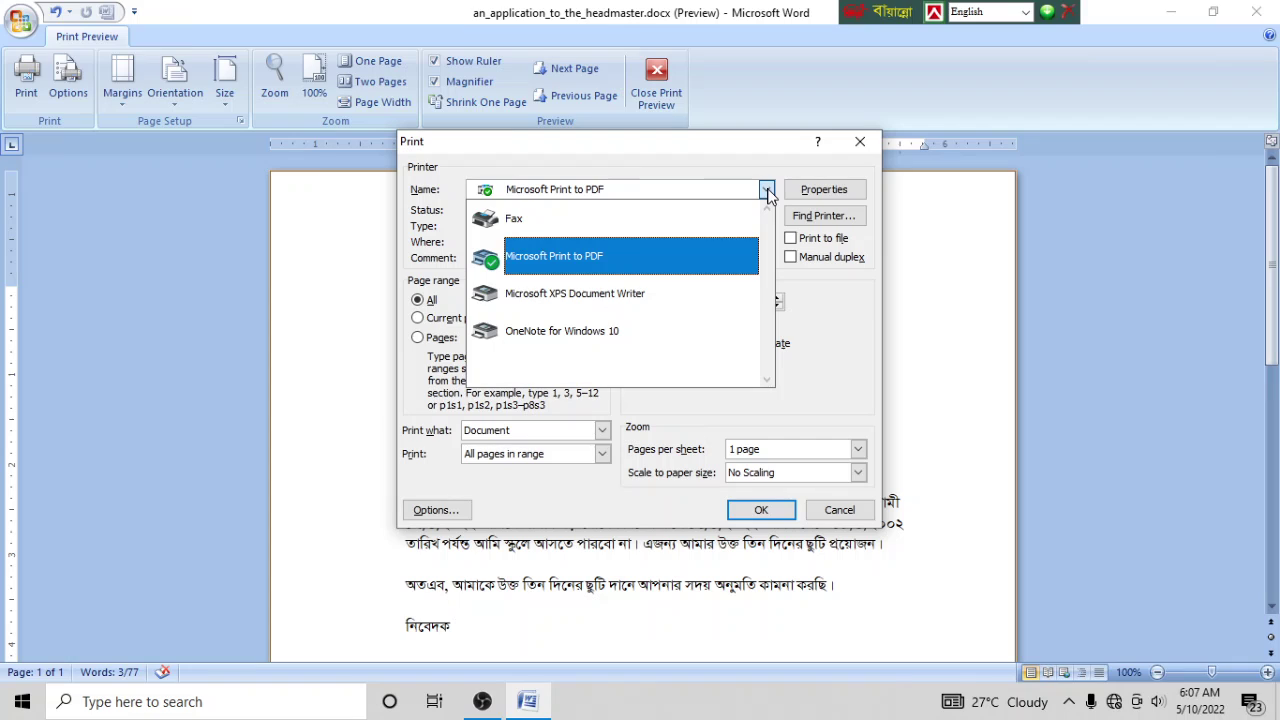
{"action": "left_click", "coordinate": [695, 155]}
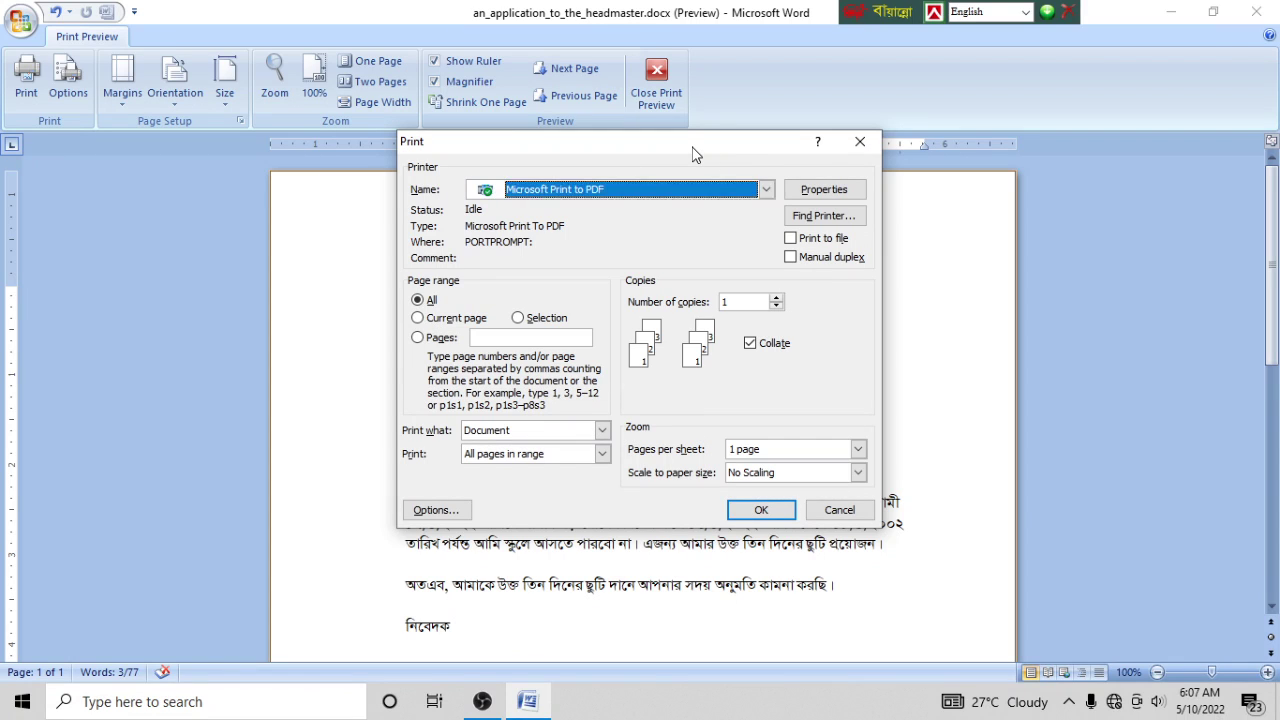
{"action": "left_click", "coordinate": [597, 192]}
{"action": "left_click", "coordinate": [597, 192]}
{"action": "left_click", "coordinate": [597, 192]}
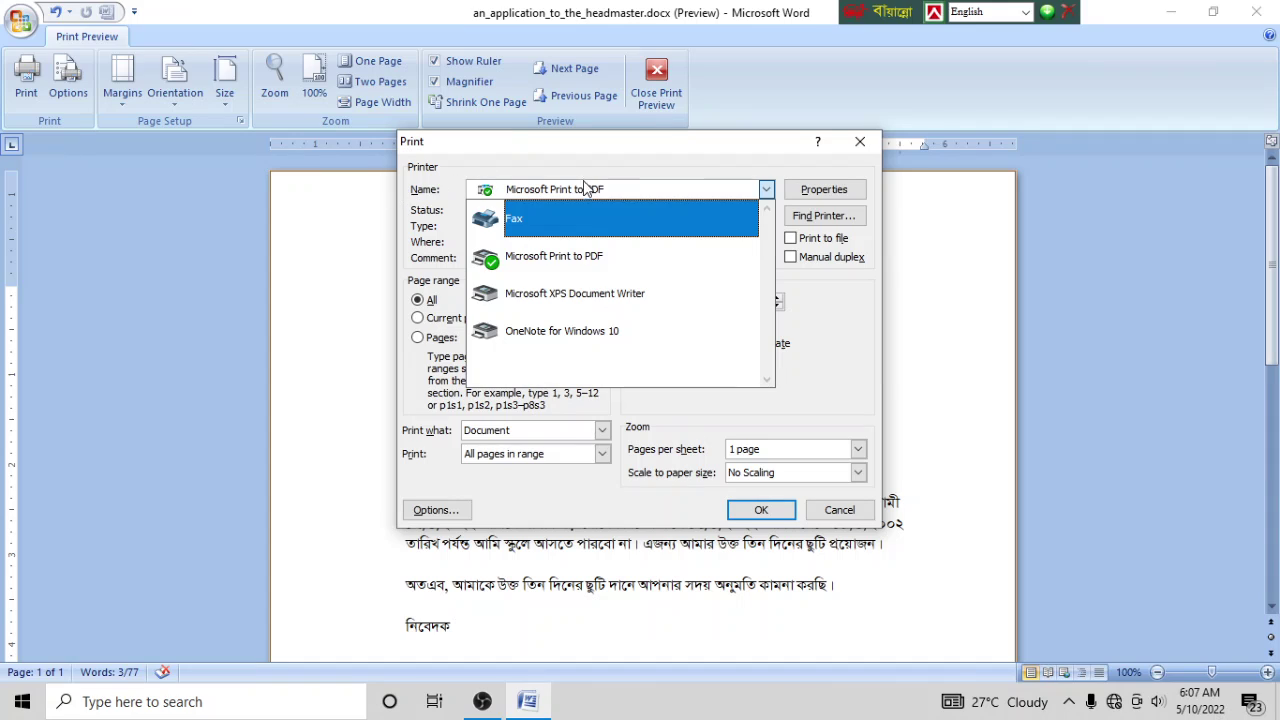
{"action": "left_click", "coordinate": [583, 192]}
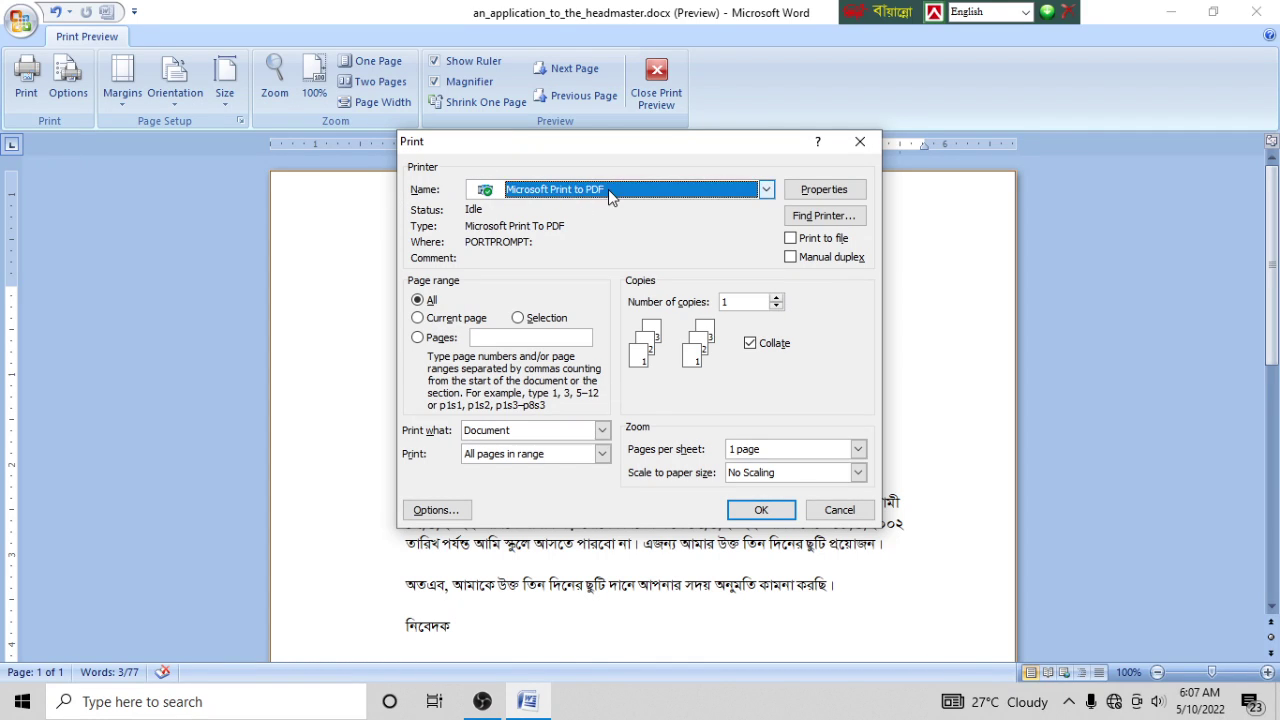
{"action": "left_click_drag", "start_coordinate": [520, 142], "coordinate": [384, 126]}
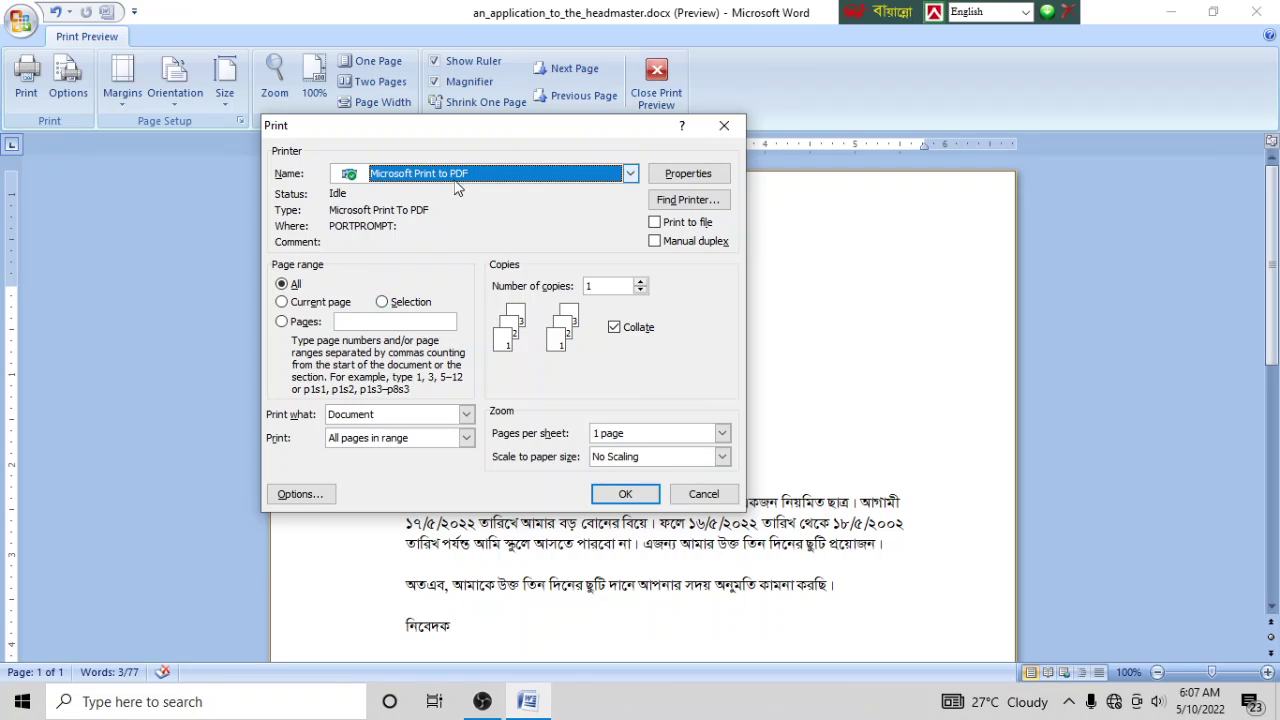
{"action": "left_click", "coordinate": [622, 496]}
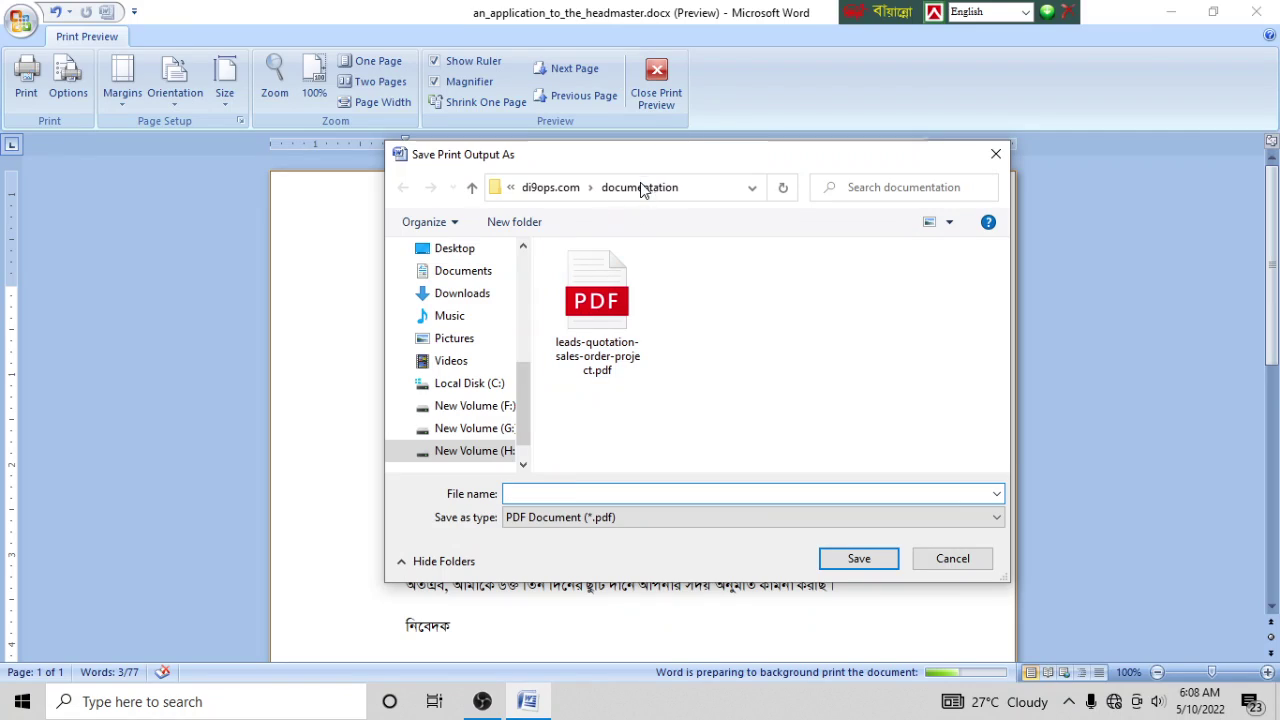
Step: Save the PDF output as 'application' in the documentation folder
{"action": "left_click", "coordinate": [537, 494]}
{"action": "type", "text": "pplication"}
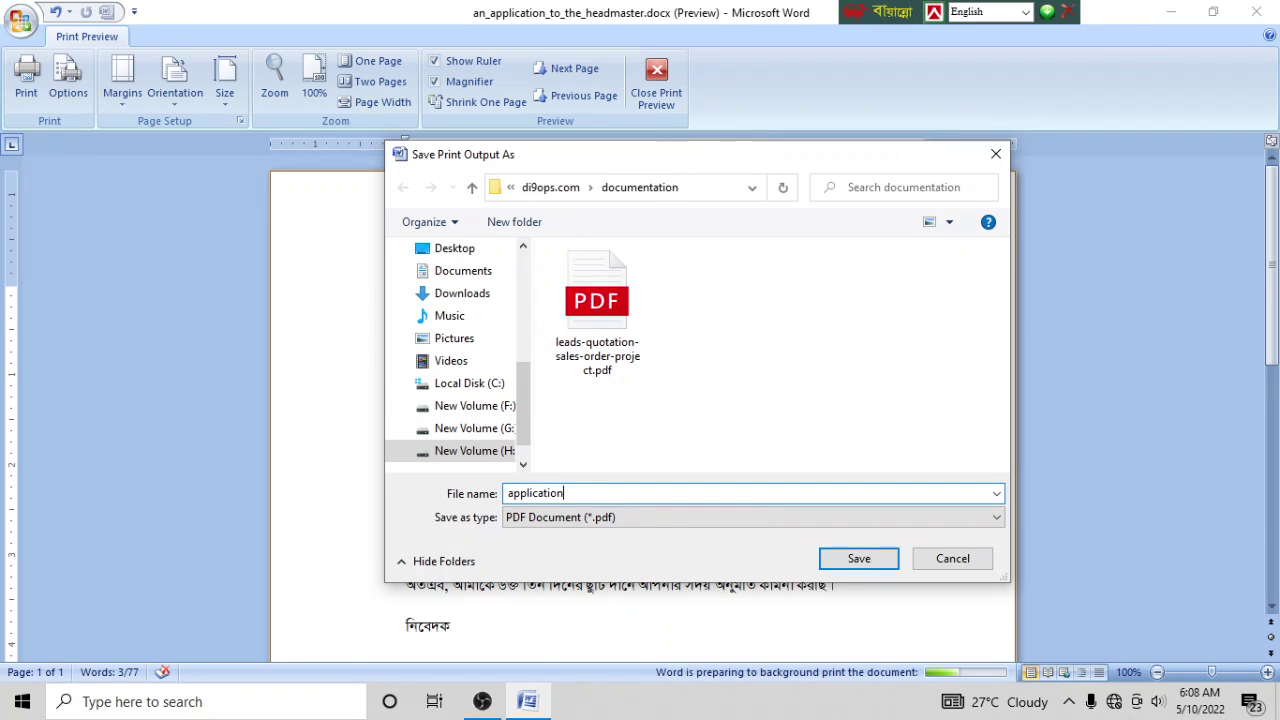
{"action": "left_click", "coordinate": [866, 560]}
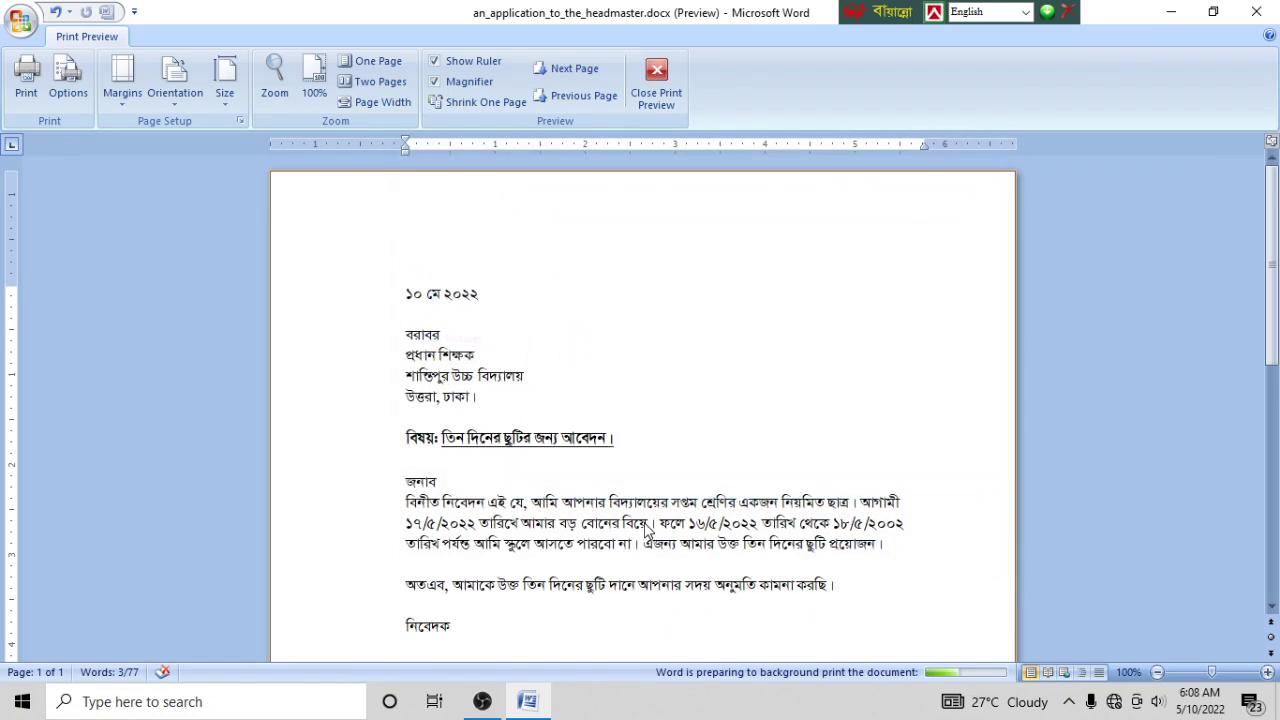